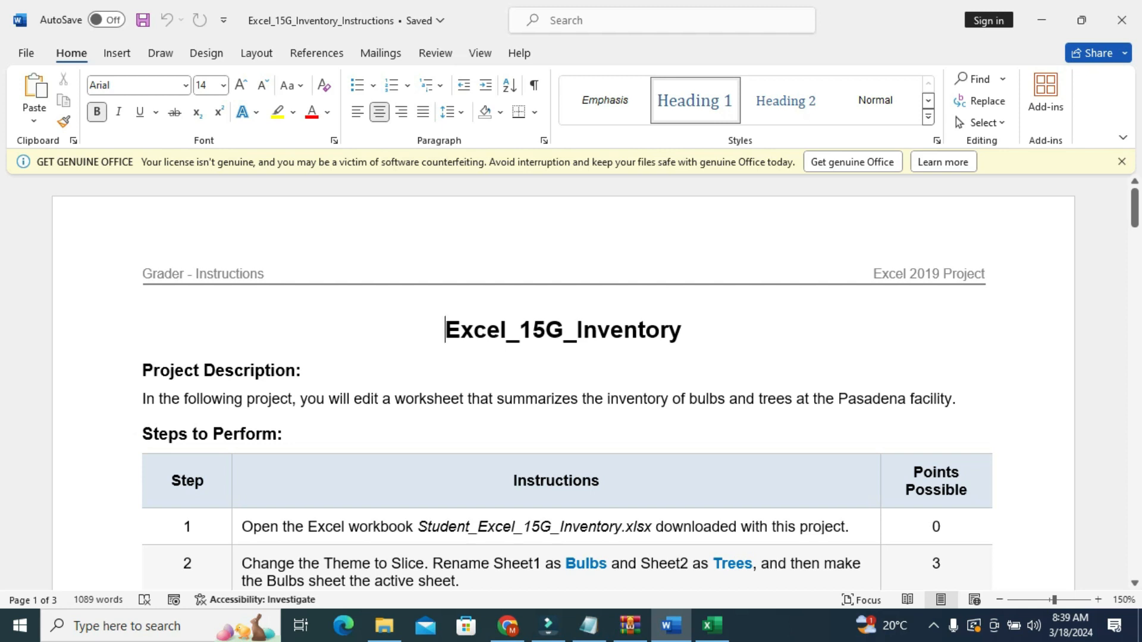
- Highlight the step 1 row of the instructions table in yellow and check the open inventory workbook in Excel
scroll(595, 381, "down", 3)
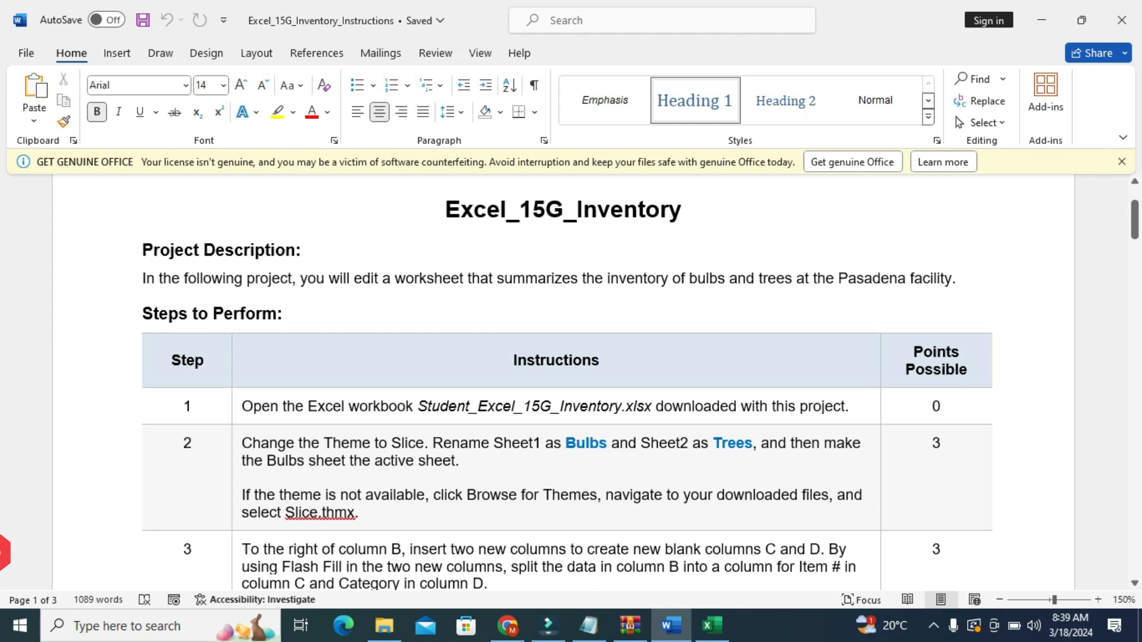
left_click(145, 406)
left_click(202, 366)
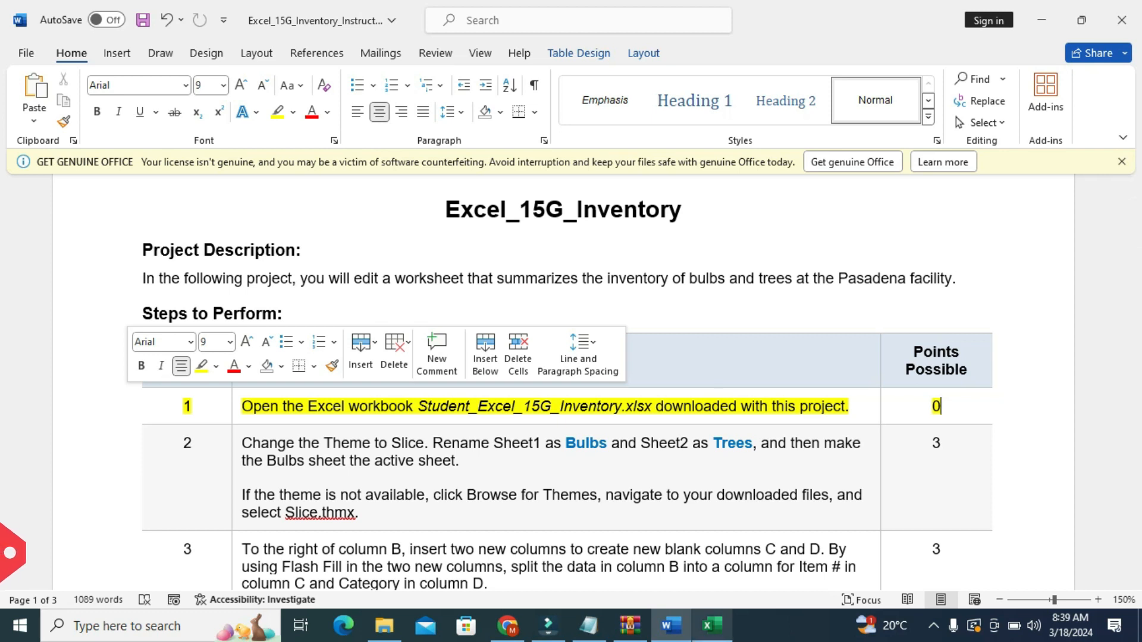
left_click(712, 625)
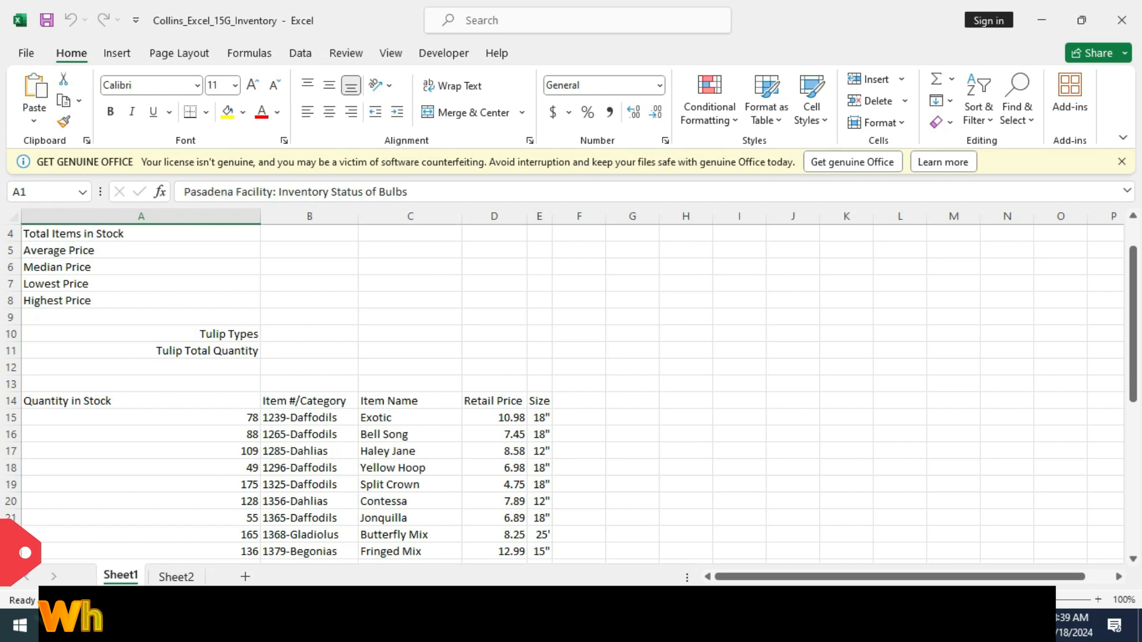
key("alt+Tab")
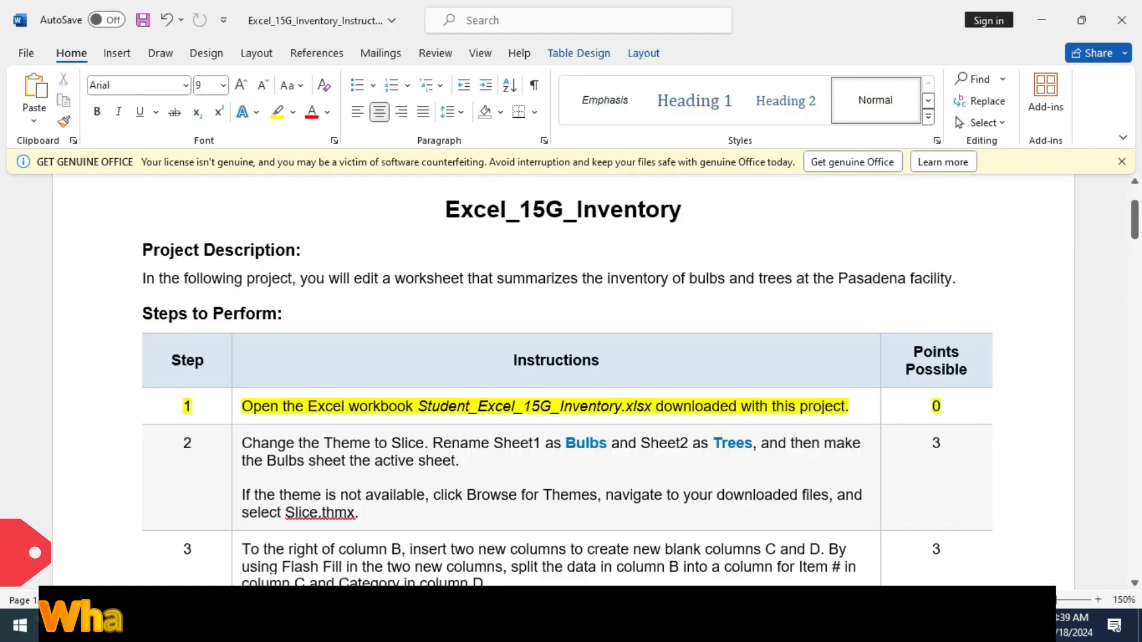
- Highlight the step 2 row of the instructions table in yellow
left_click(113, 471)
left_click(175, 439)
scroll(571, 386, "down", 1)
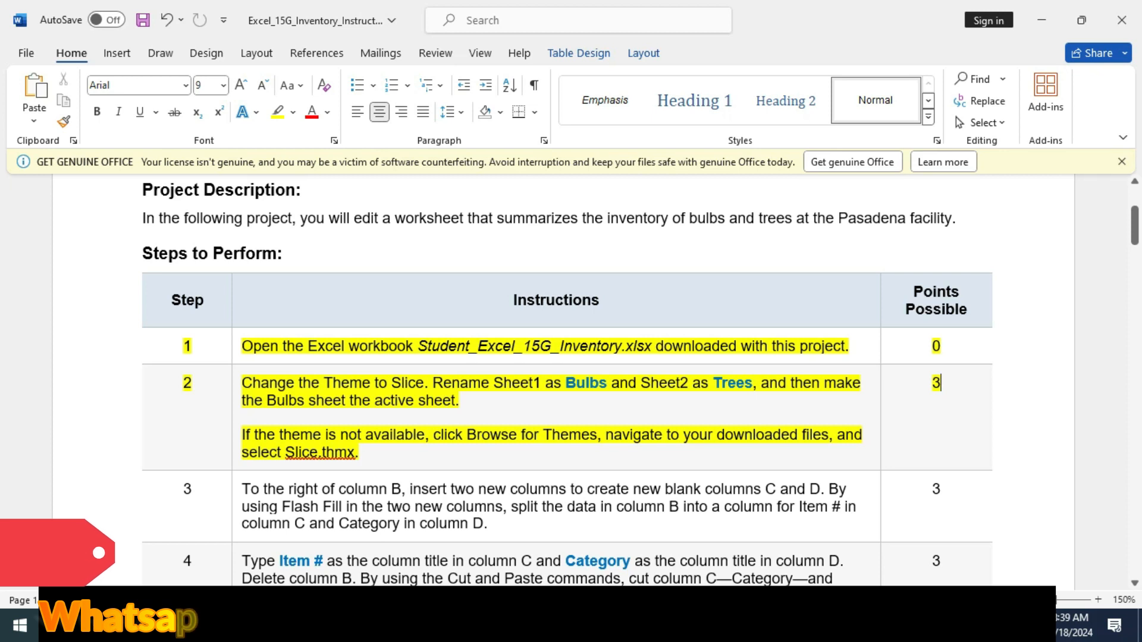
- Switch to the Excel inventory workbook and open the file browser for choosing a theme document
key("alt+Tab")
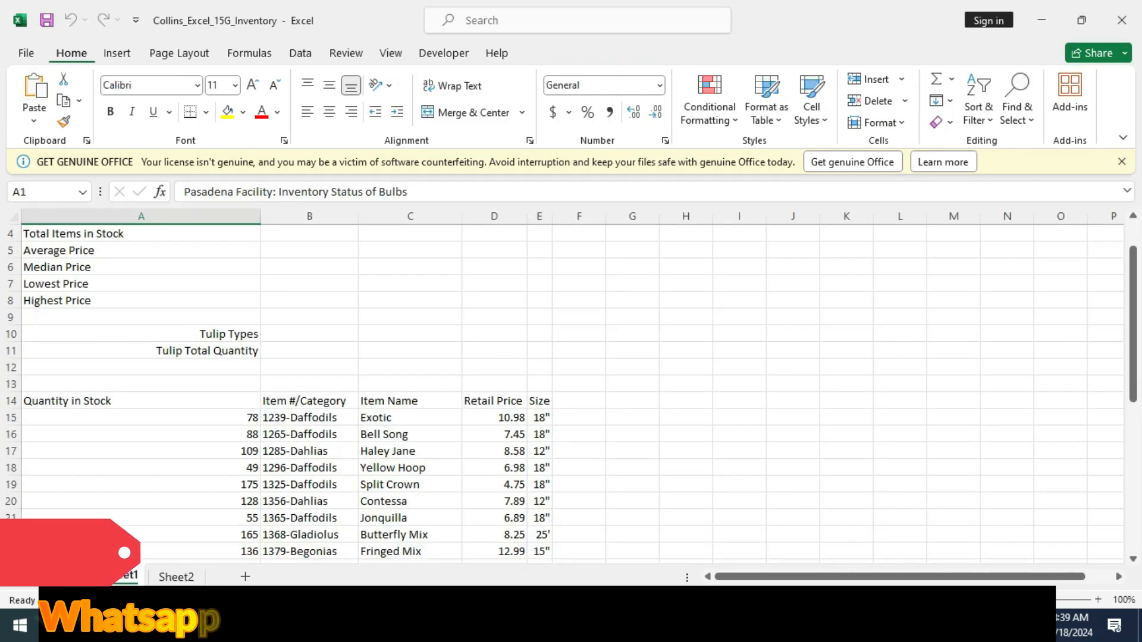
left_click(117, 53)
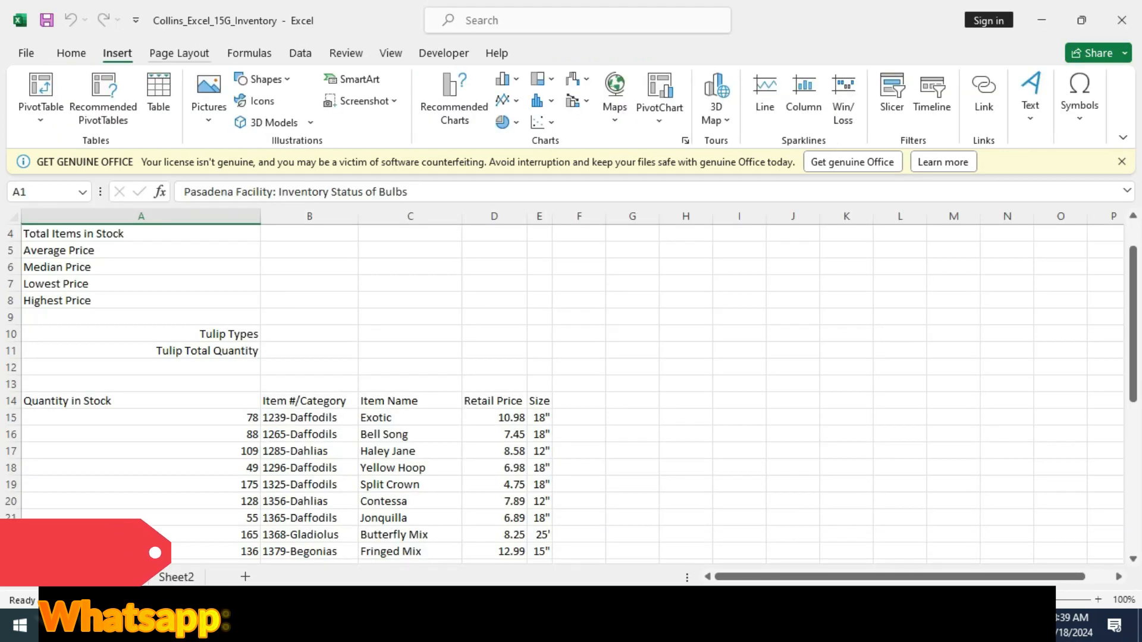
left_click(179, 54)
left_click(36, 96)
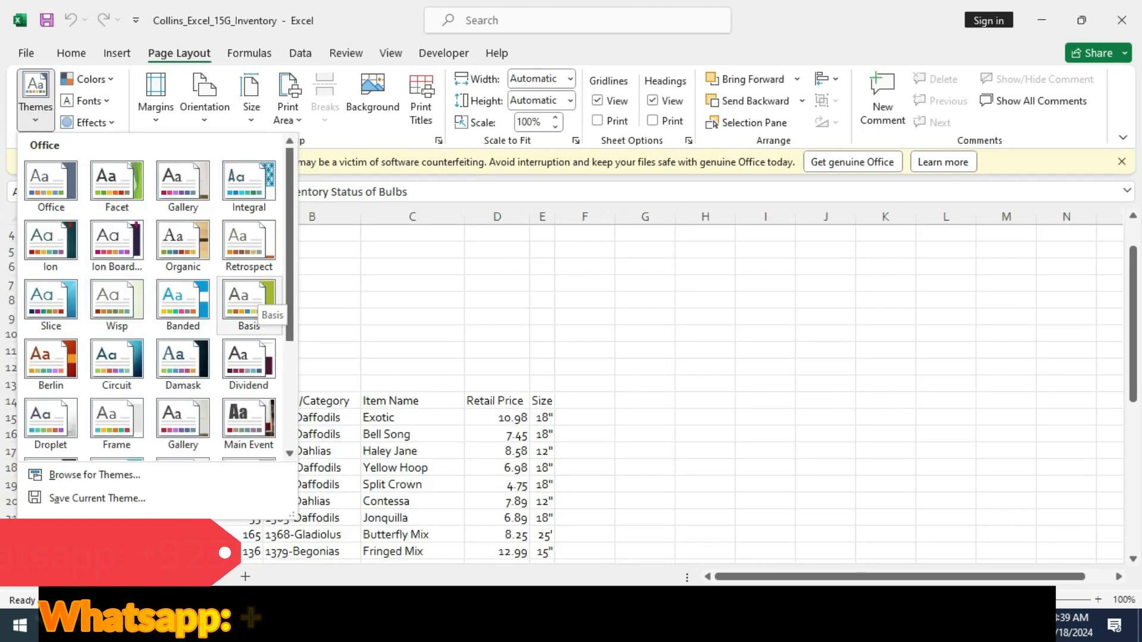
scroll(249, 280, "down", 3)
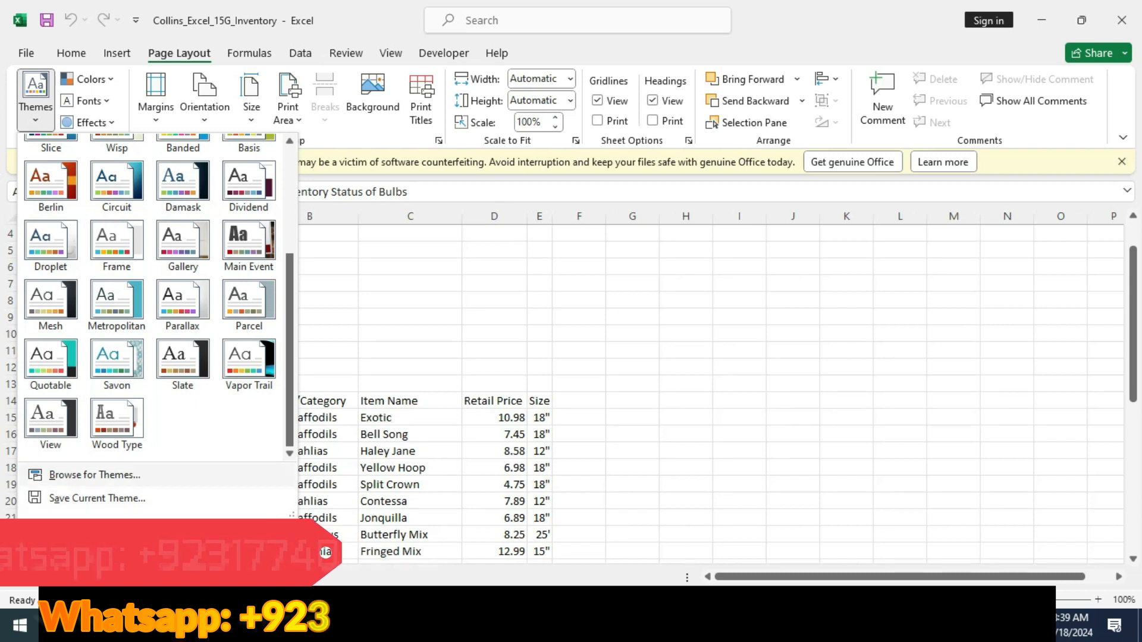
left_click(95, 475)
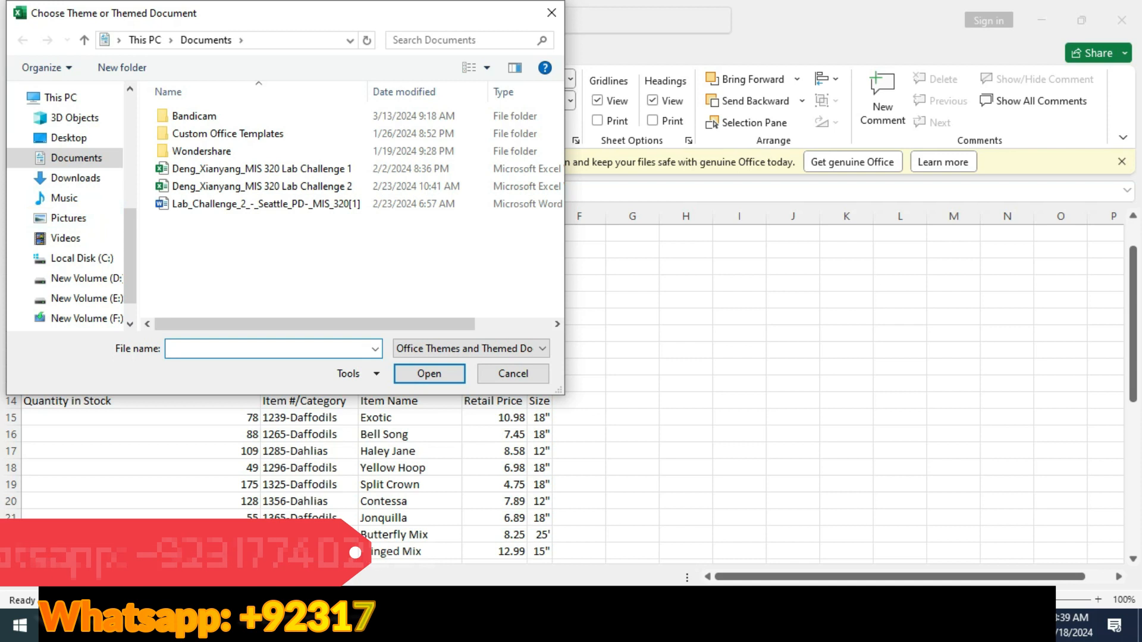
- Copy Slice.thmx from the project's ZIP archive into the Documents folder and apply it as the workbook theme
key("alt+Tab")
double_click(137, 300)
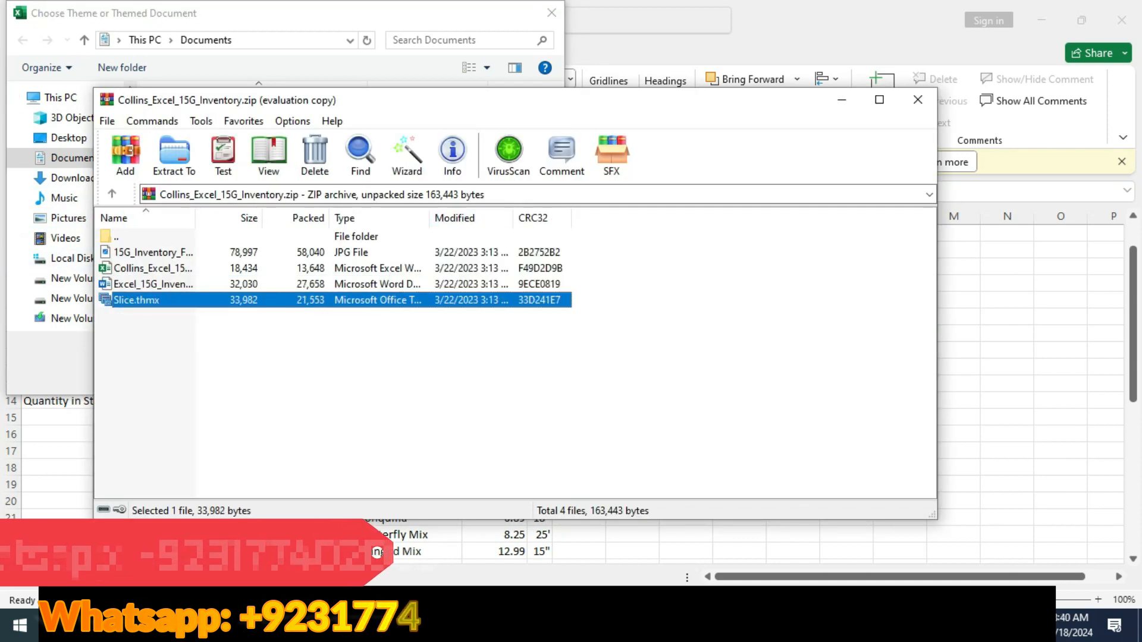
left_click(842, 100)
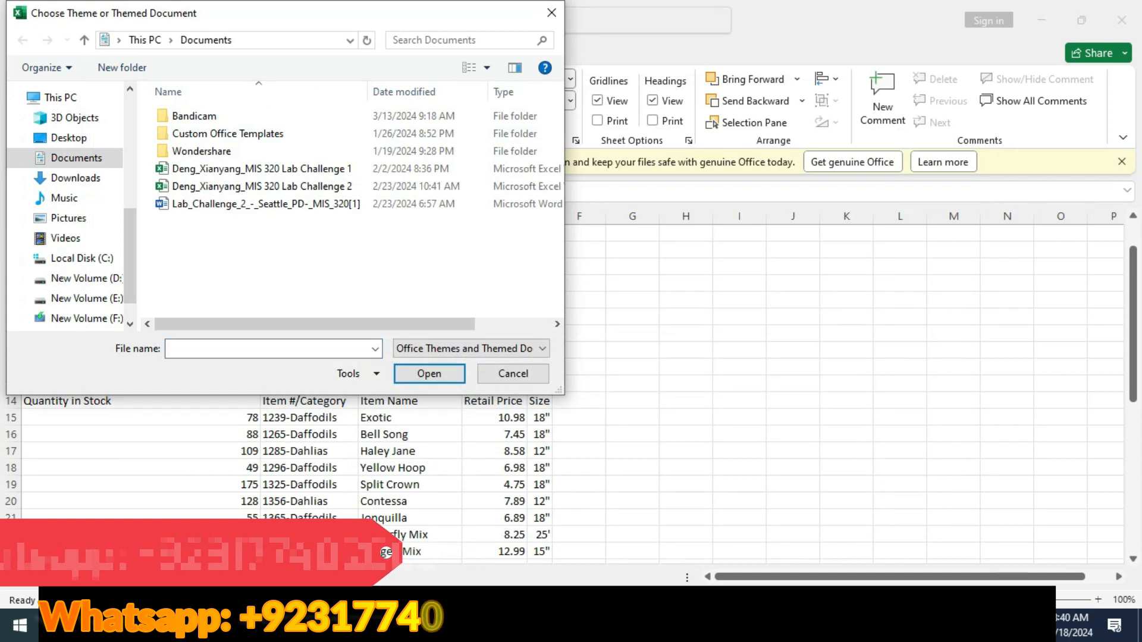
key("ctrl+v")
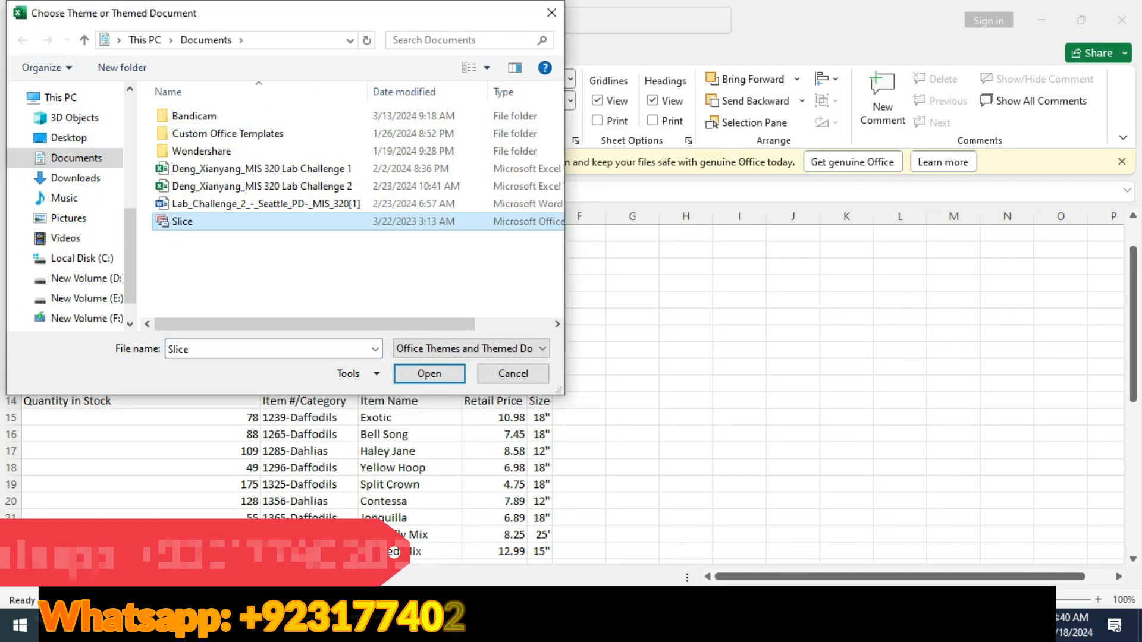
key("Return")
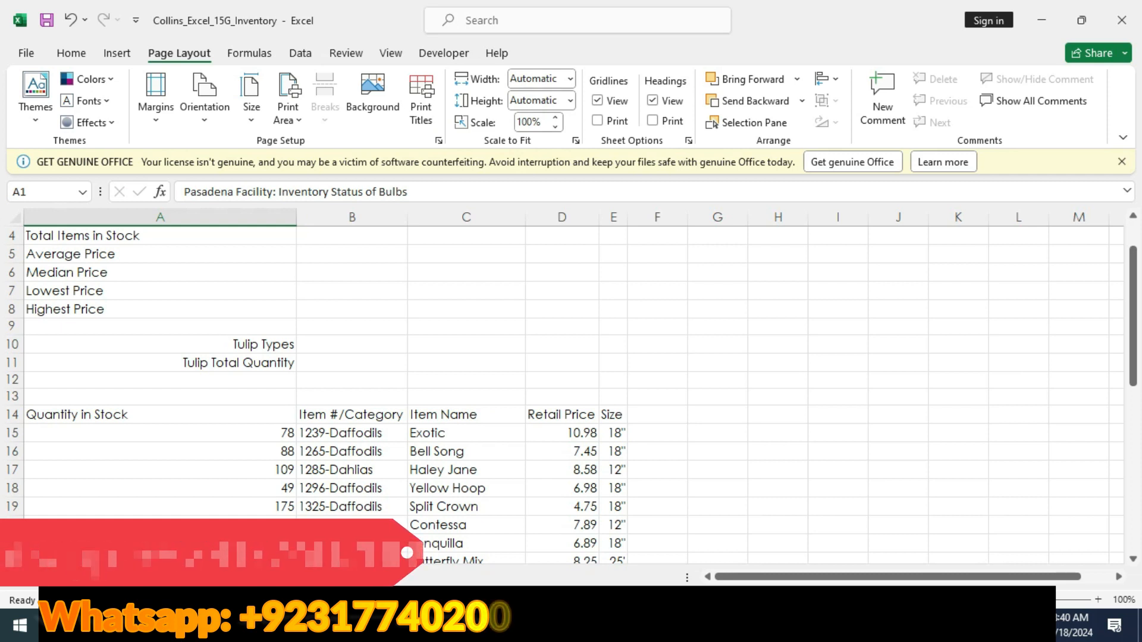
- Copy the word "Bulbs" from step 2 of the Word instructions and rename Sheet1 in Excel as Bulbs
key("alt+Tab")
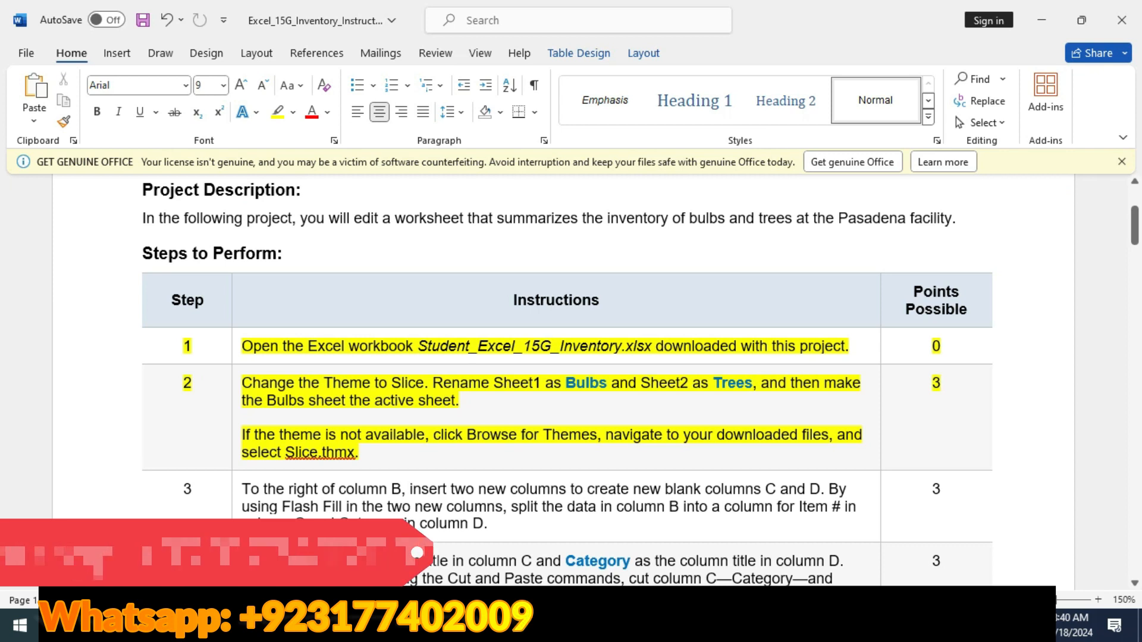
left_click_drag(598, 383, 606, 383)
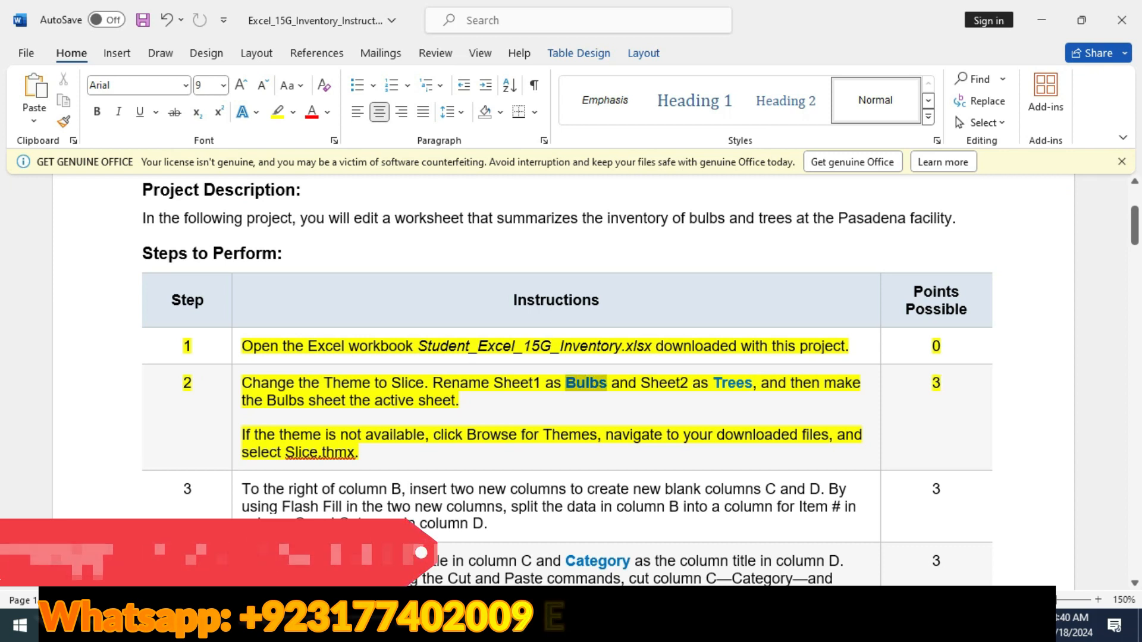
key("ctrl+c")
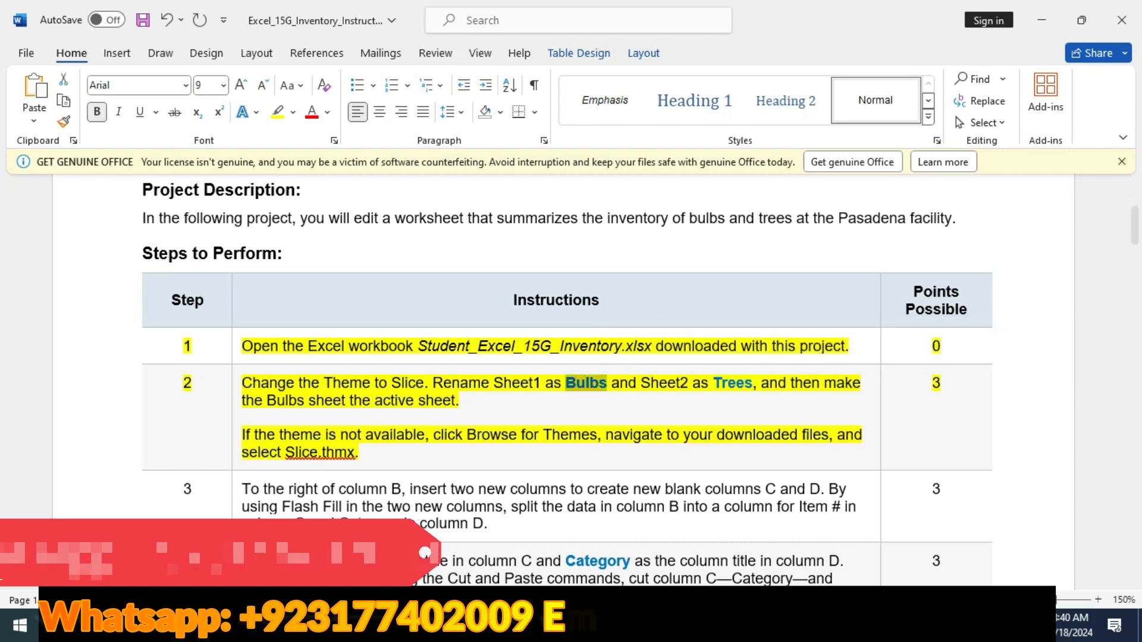
key("alt+Tab")
double_click(80, 577)
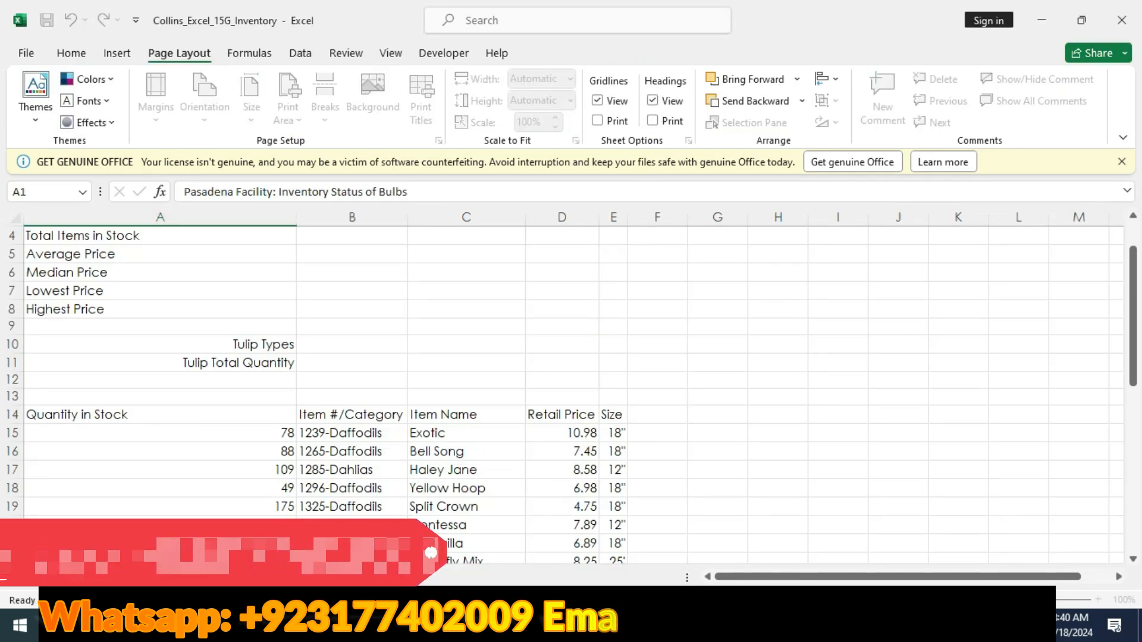
- Copy the word "Trees" from step 2 of the Word instructions and rename Sheet2 in Excel as Trees
key("alt+Tab")
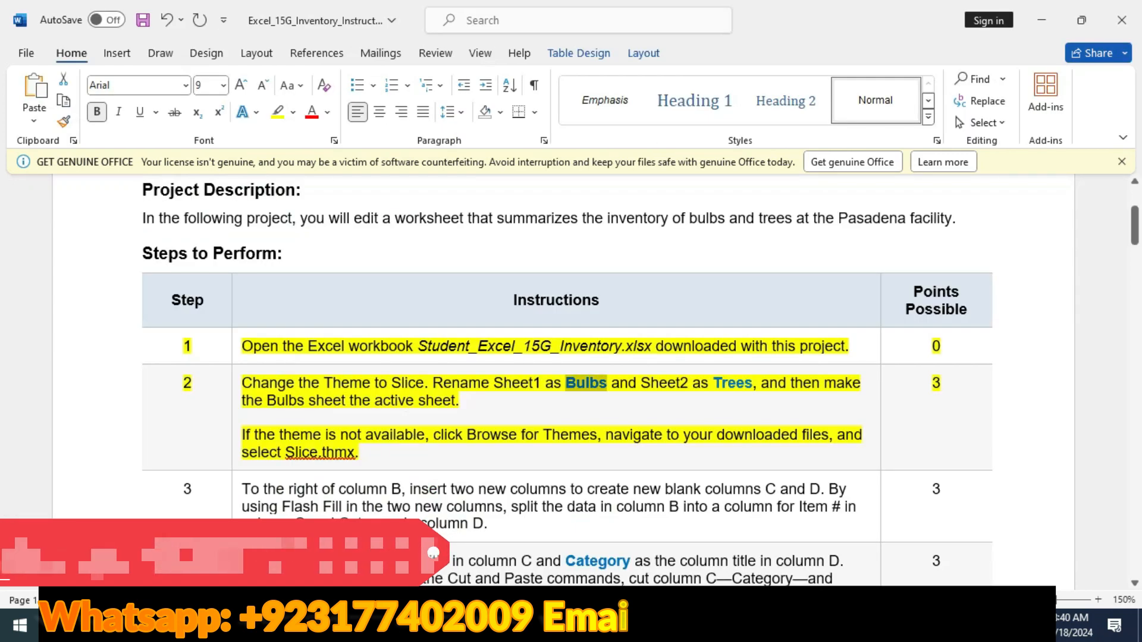
left_click(724, 383)
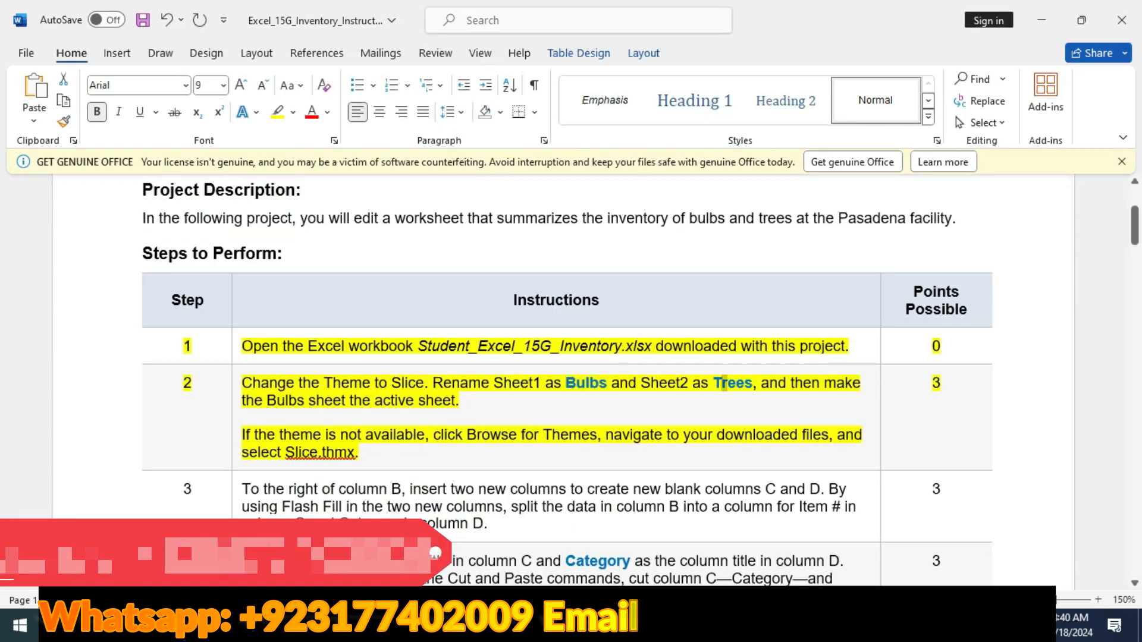
left_click_drag(724, 383, 753, 384)
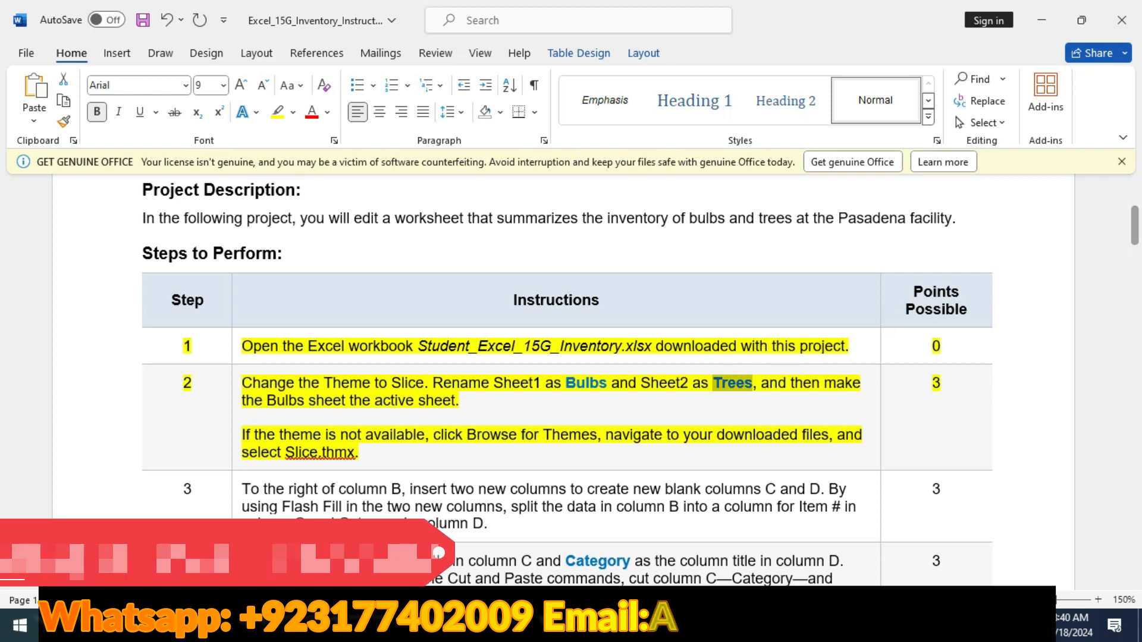
key("alt+Tab")
key("ctrl+Page_Down")
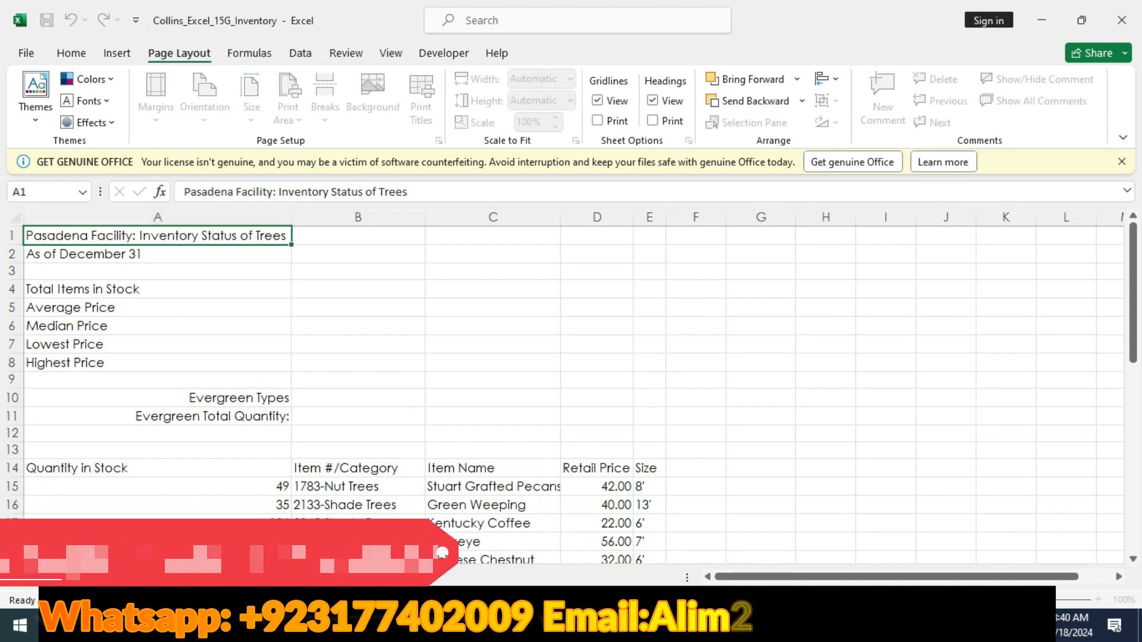
- Recheck step 2 in the Word instructions and make the Bulbs worksheet the active sheet in Excel
key("alt+Tab")
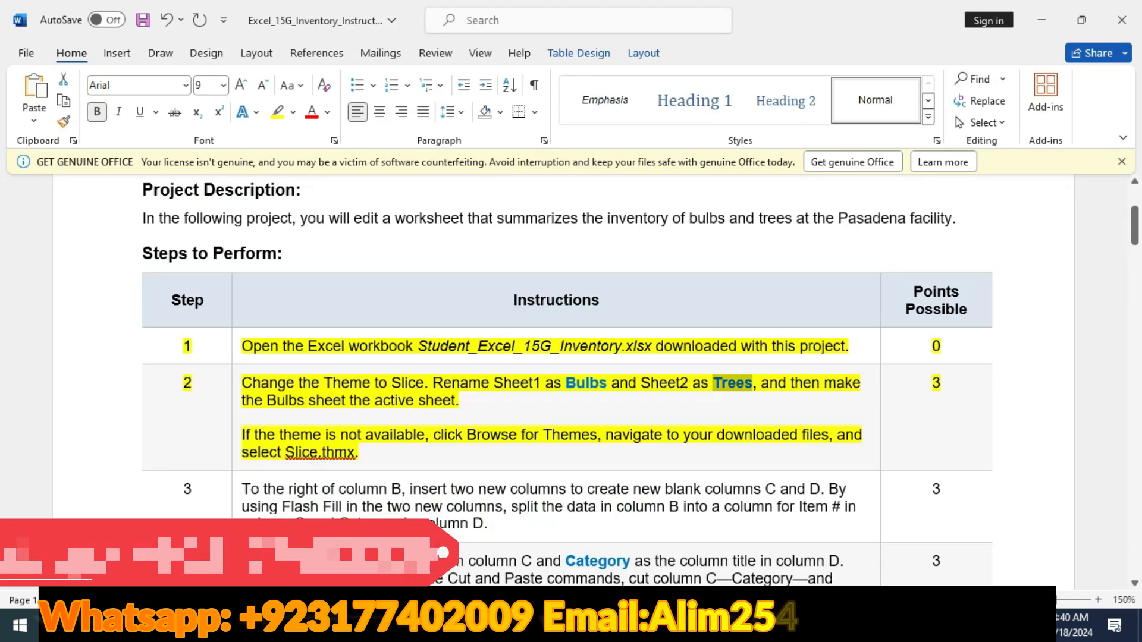
key("alt+Tab")
key("ctrl+Page_Up")
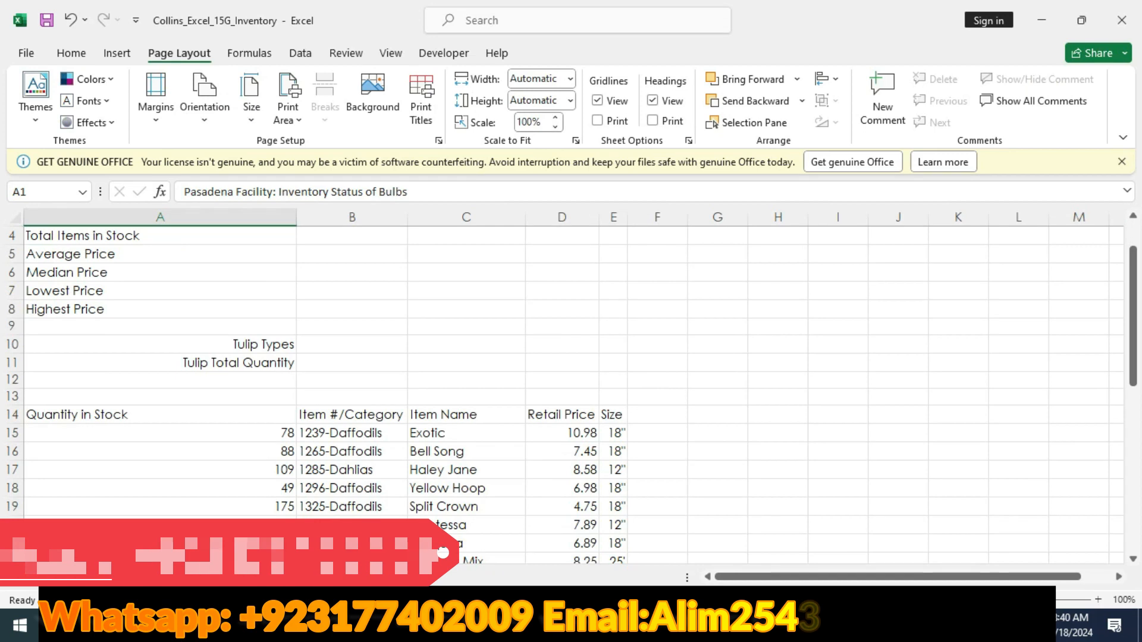
- Switch to the Word instructions and highlight the step 3 table row in yellow
key("alt+Tab")
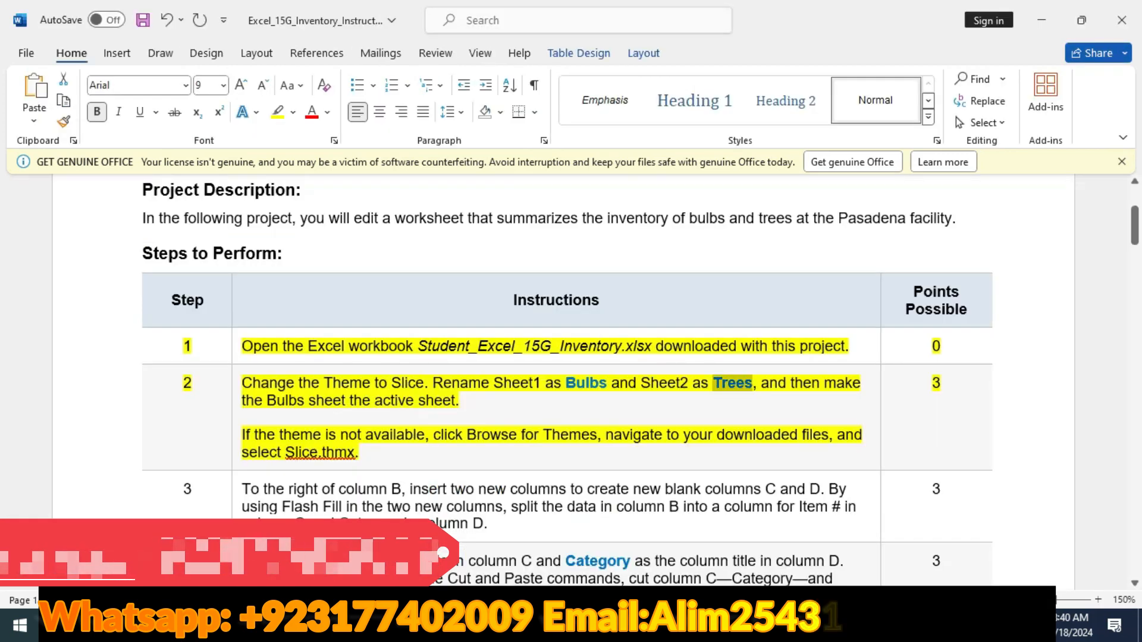
scroll(566, 380, "down", 3)
scroll(119, 386, "down", 1)
left_click(119, 383)
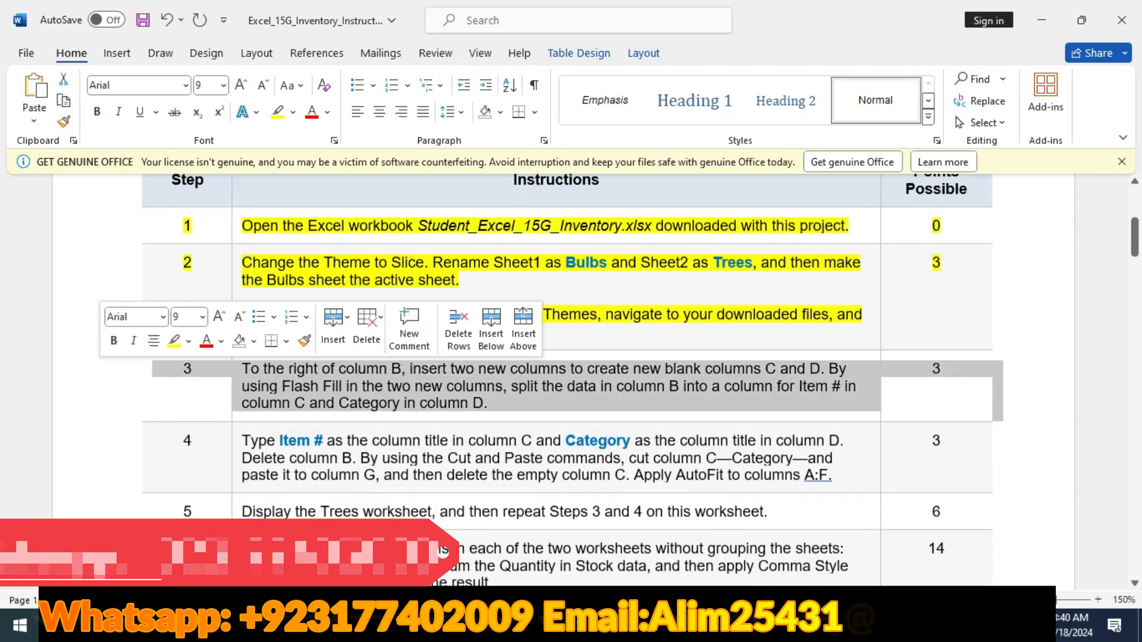
left_click(173, 341)
scroll(565, 381, "down", 1)
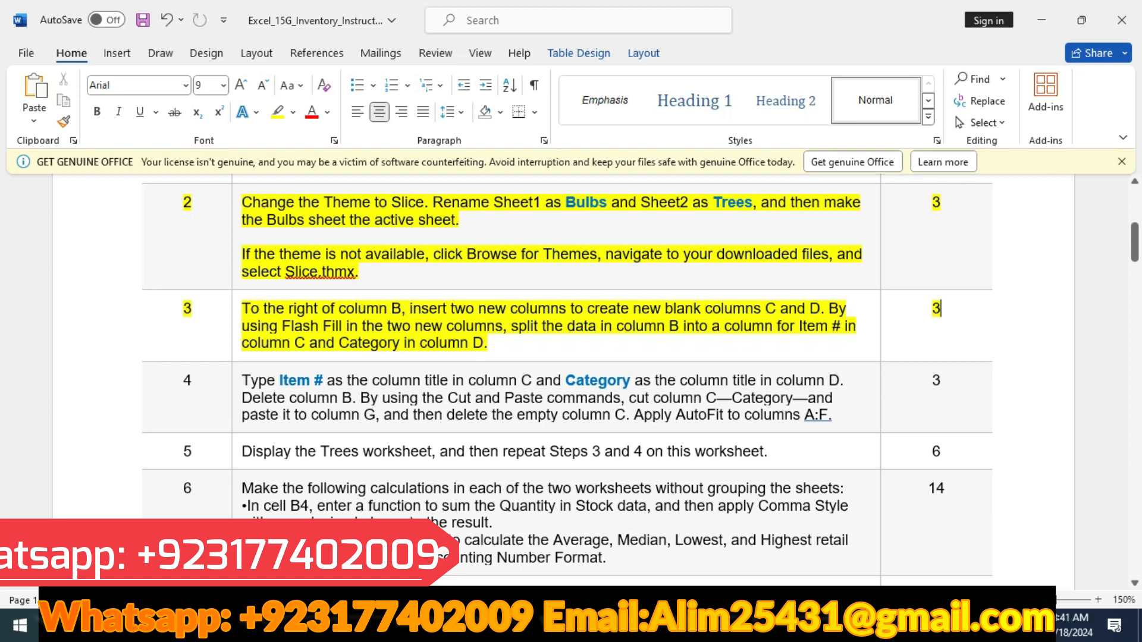
- In the Excel Bulbs worksheet, insert two blank columns C and D to the right of the Item #/Category column
key("alt+Tab")
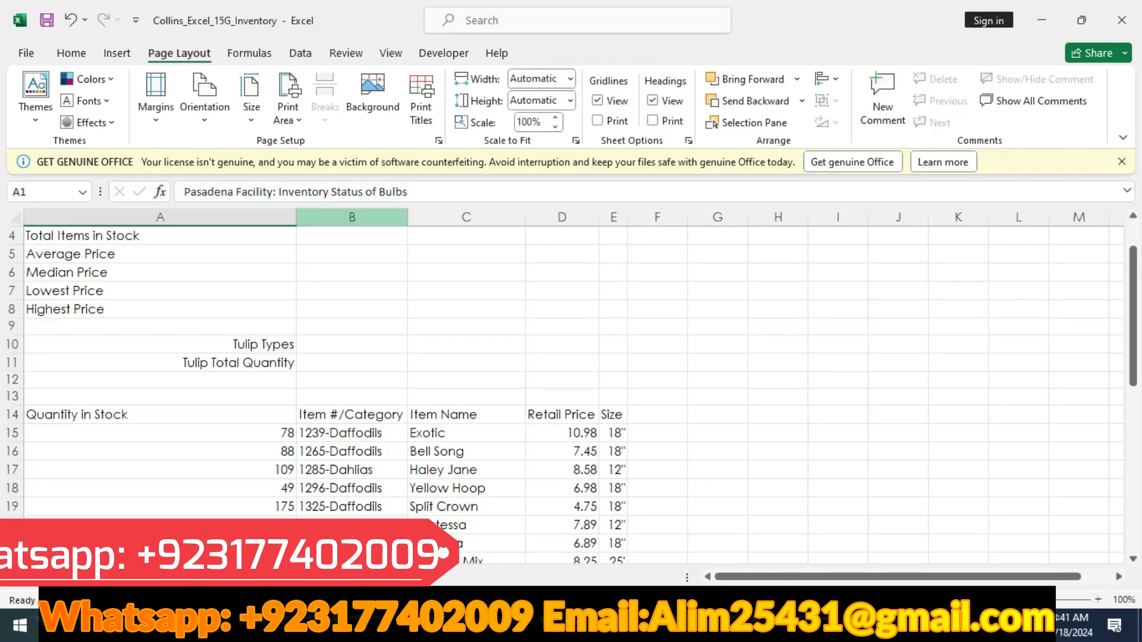
left_click(353, 217)
left_click(470, 217)
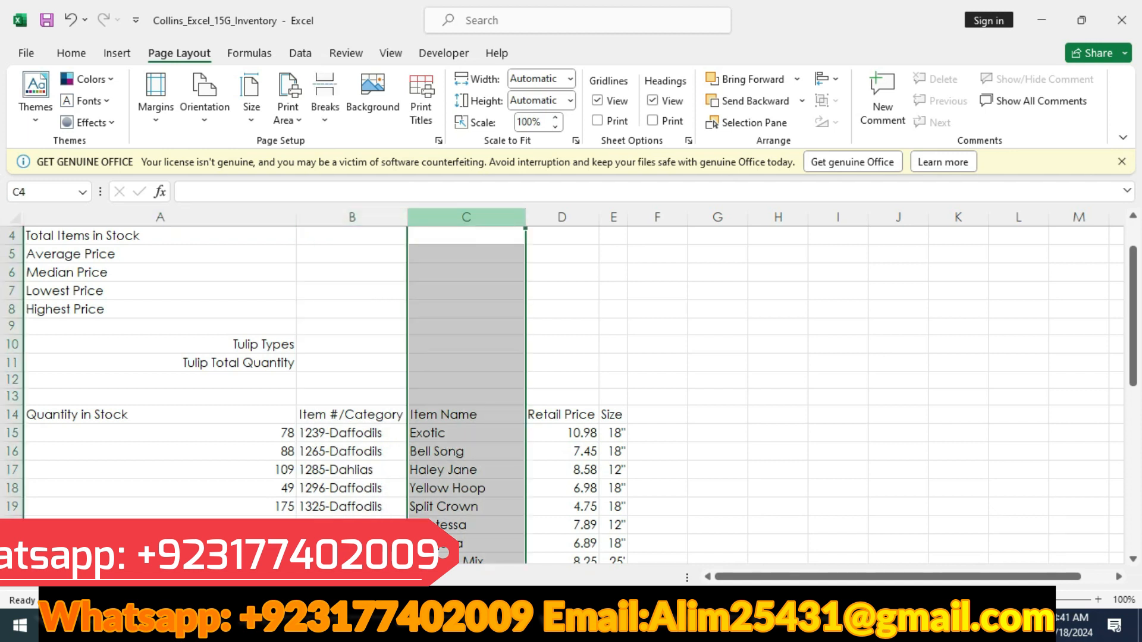
right_click(480, 218)
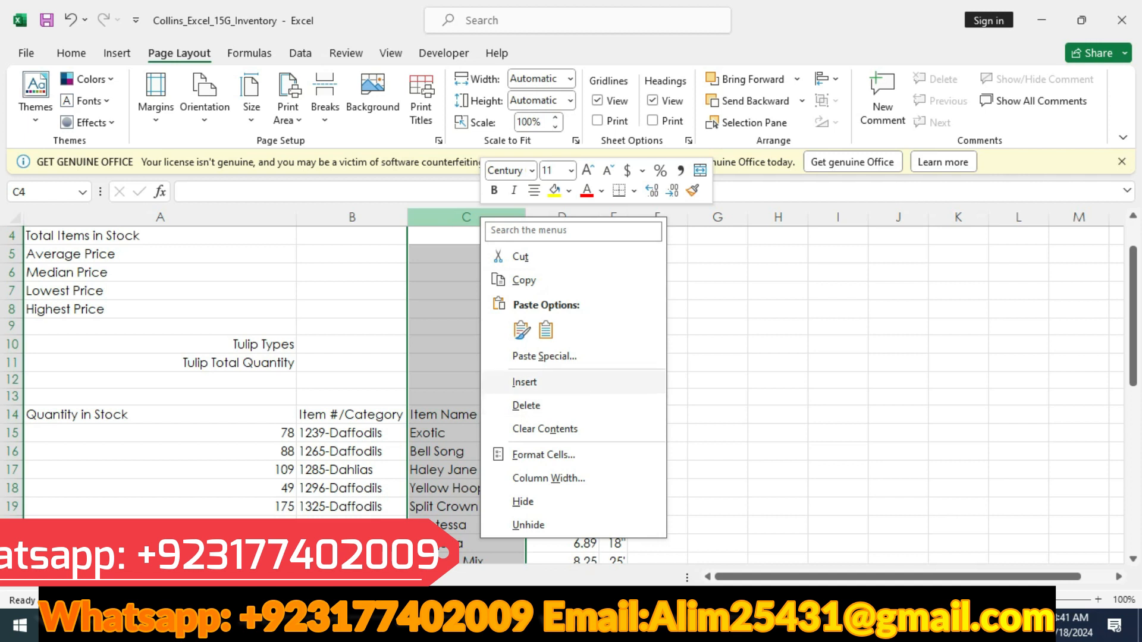
left_click(536, 382)
left_click(545, 217)
right_click(545, 215)
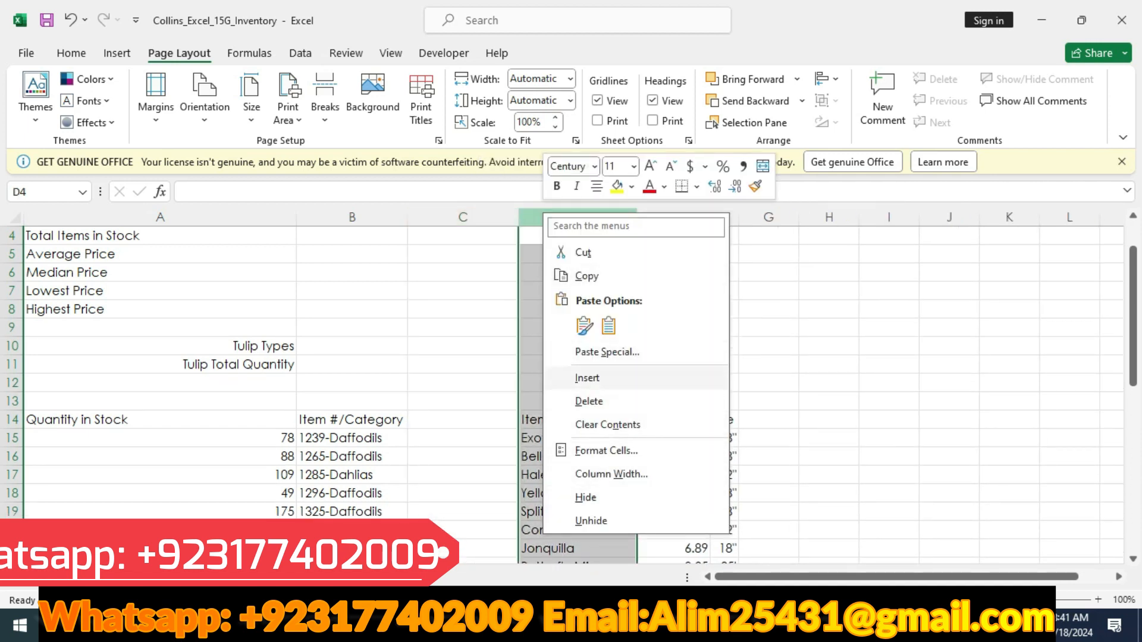
left_click(588, 379)
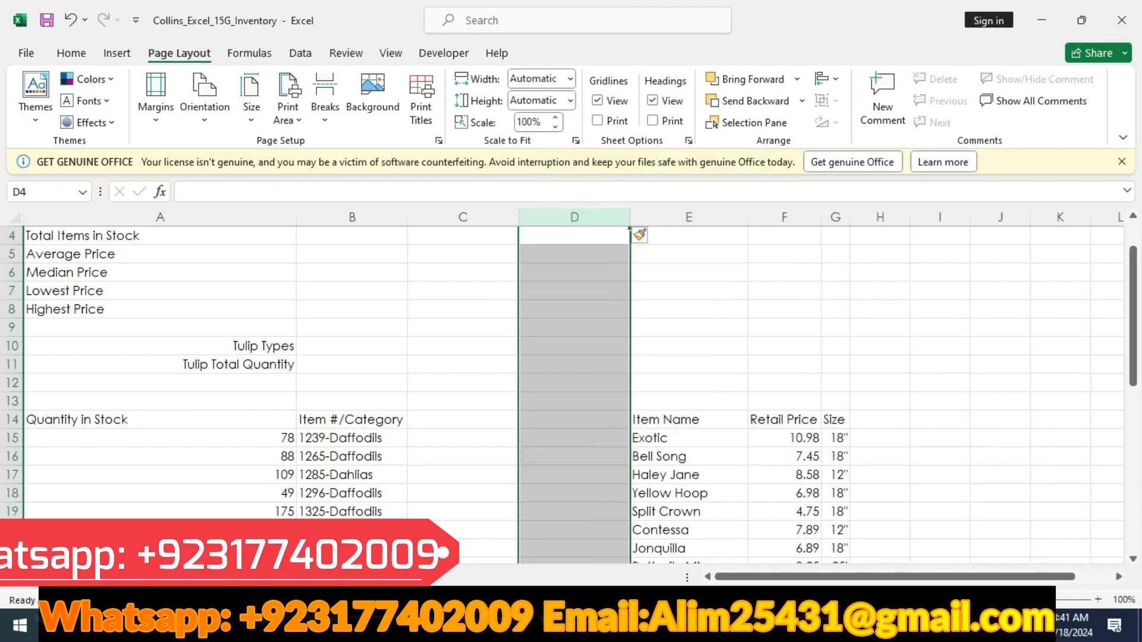
- After checking step 3 in Word, enter 1239 in C15 and 1265 in C16 of the Excel sheet and Flash Fill the item numbers down column C
key("alt+Tab")
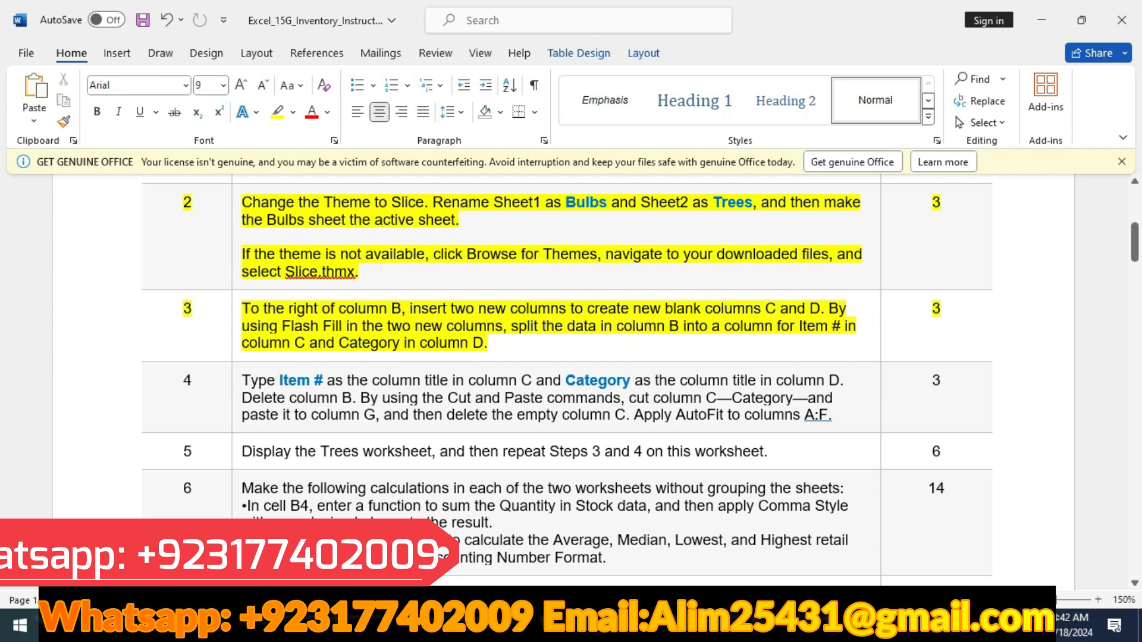
key("alt+Tab")
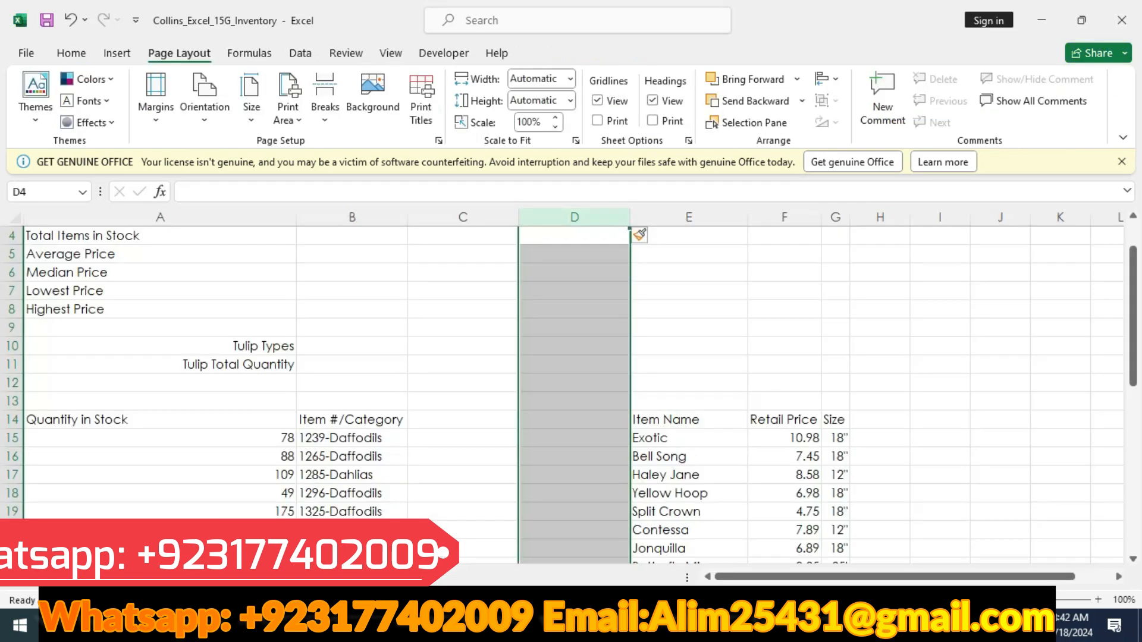
left_click(463, 438)
type("1239")
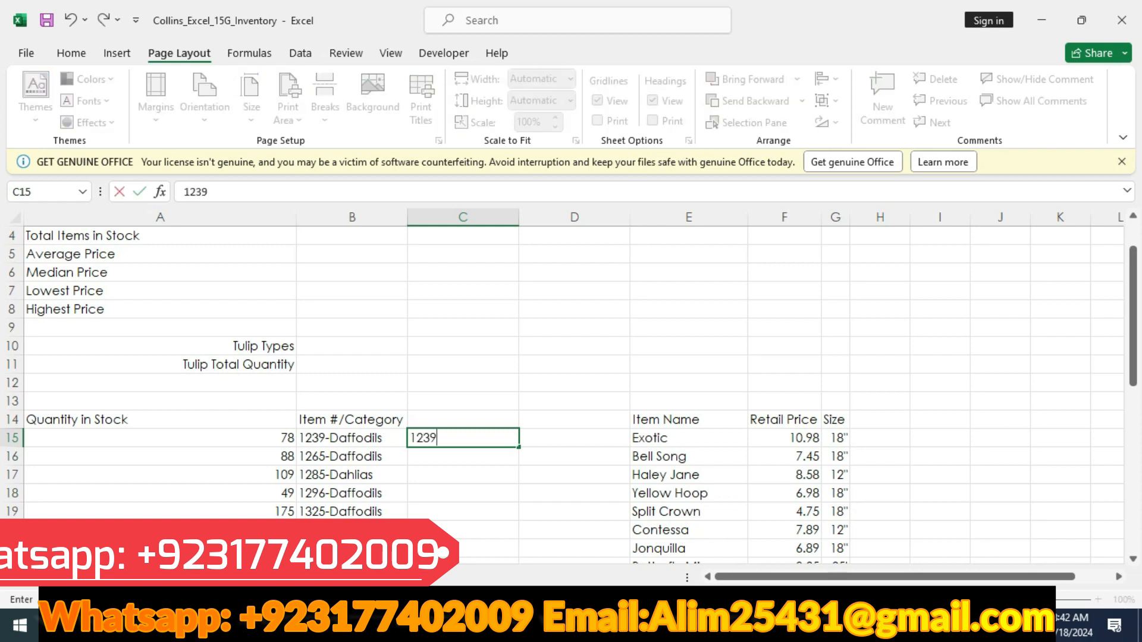
key("Return")
type("1265")
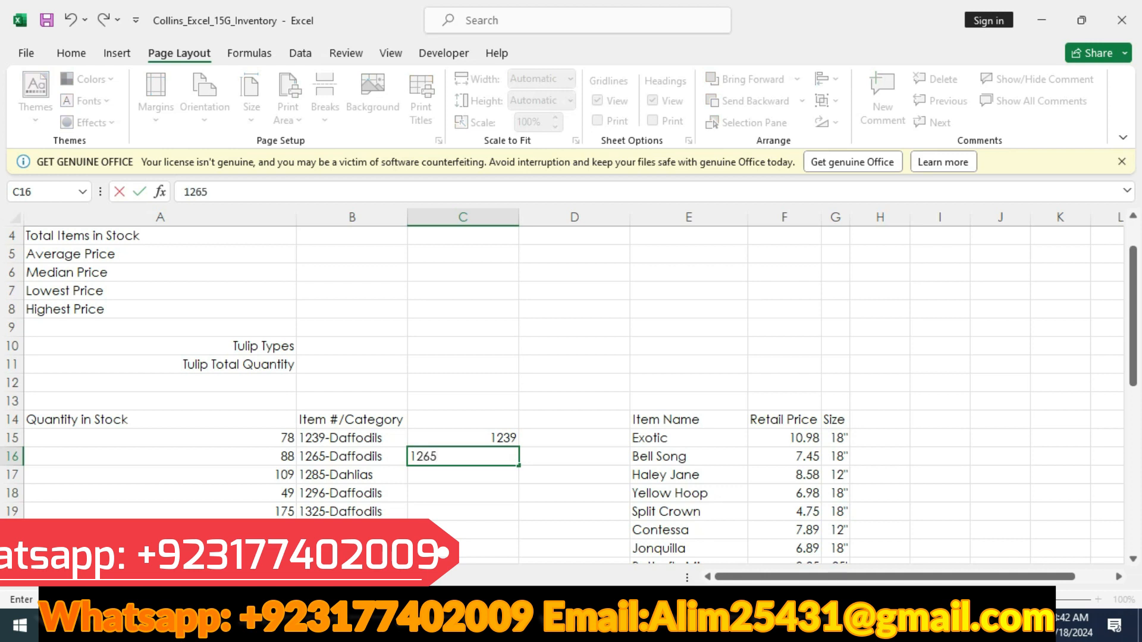
key("Return")
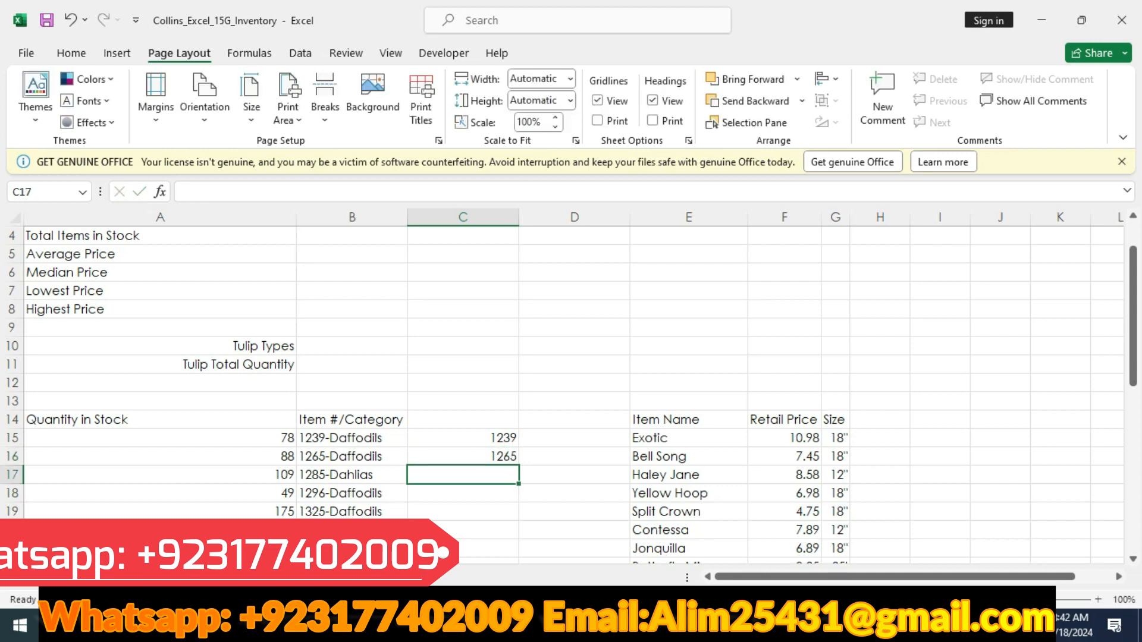
key("Up")
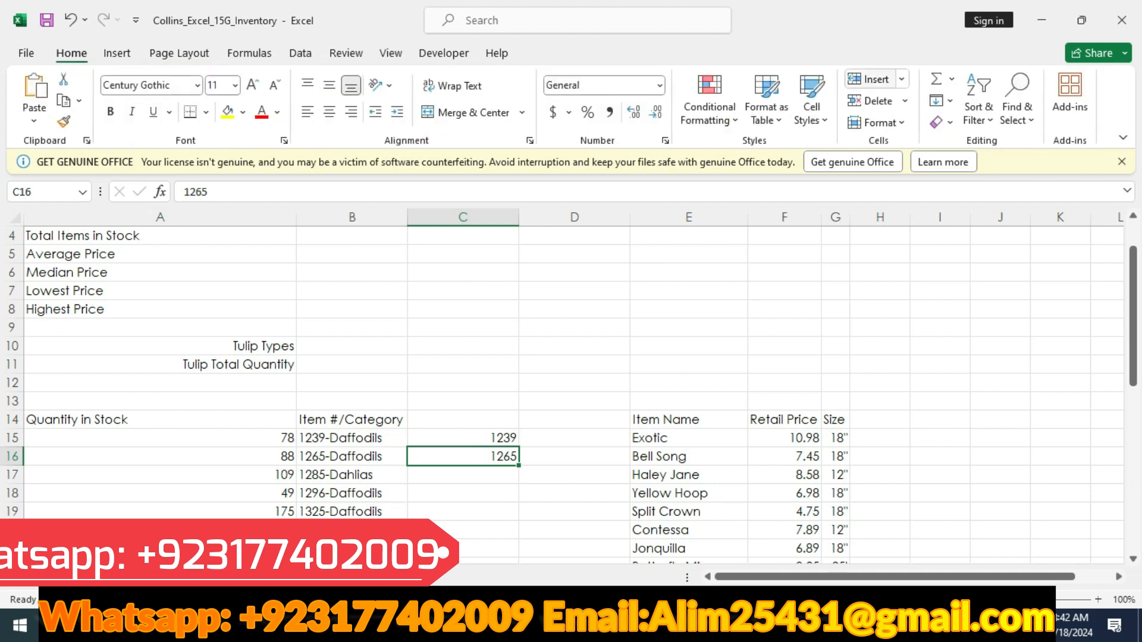
left_click(942, 101)
left_click(977, 287)
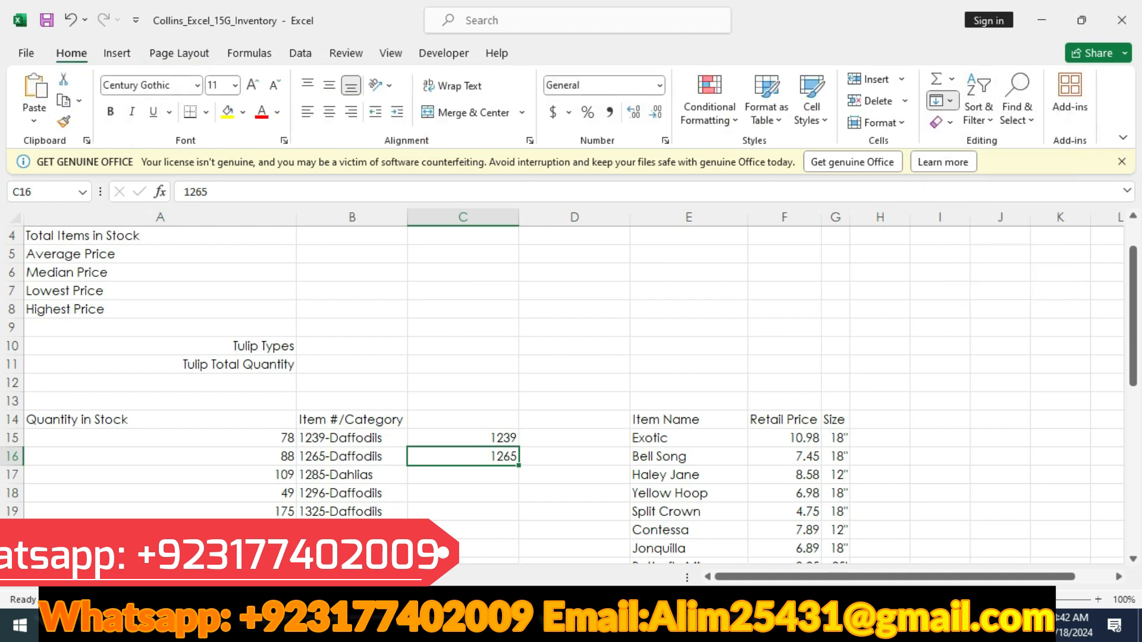
scroll(569, 397, "down", 2)
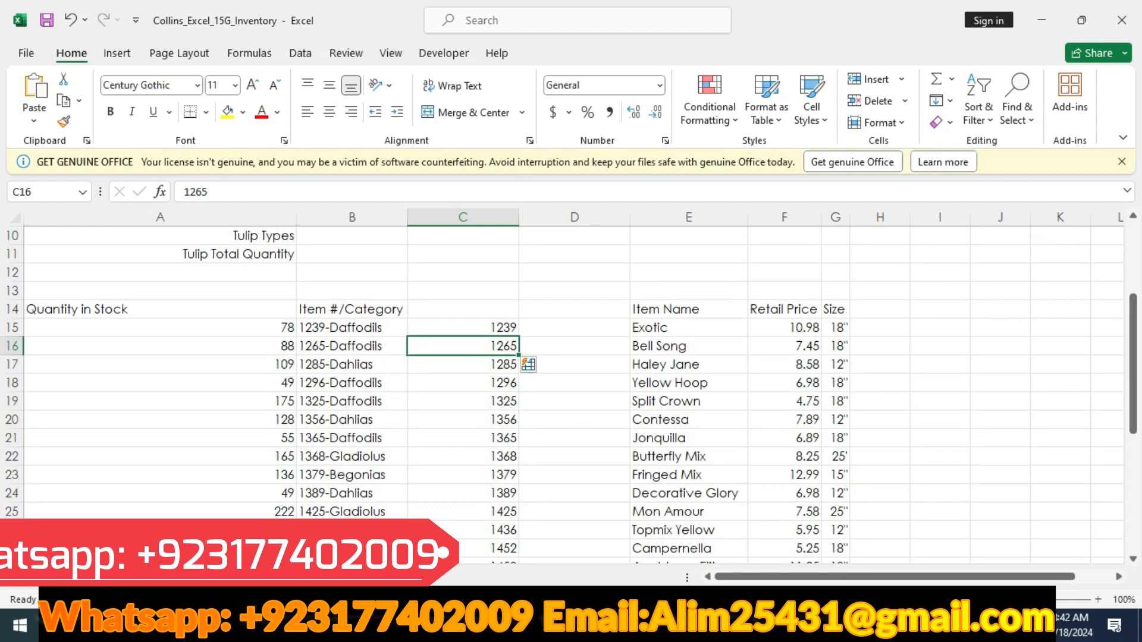
- Enter Daffodils in cell D15 and Flash Fill the category names down column D
left_click(574, 328)
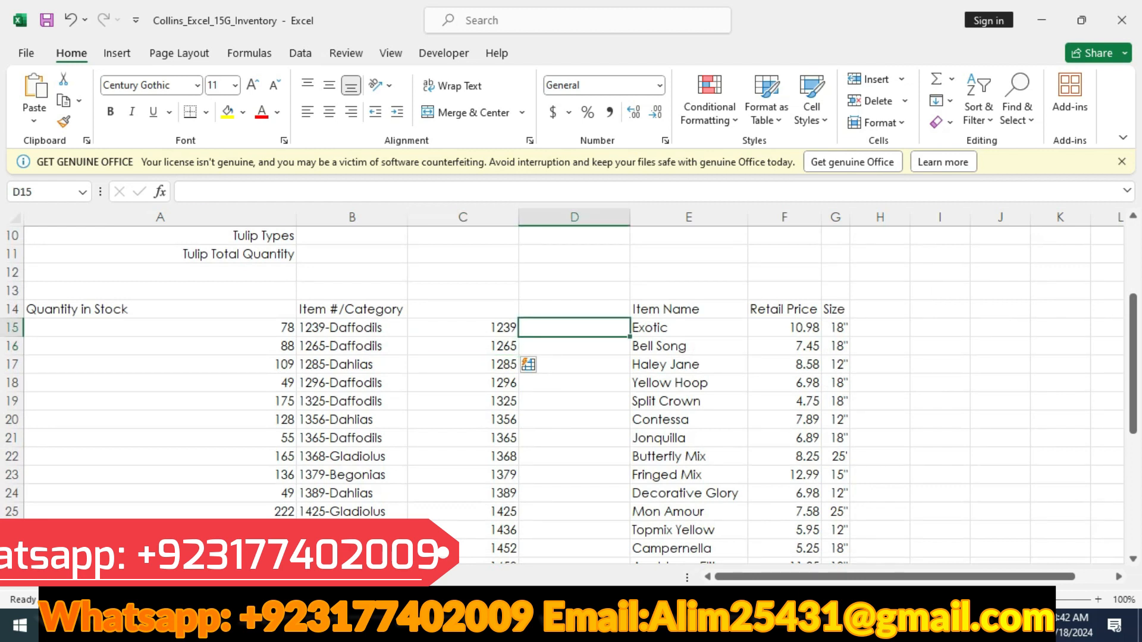
type("Daf")
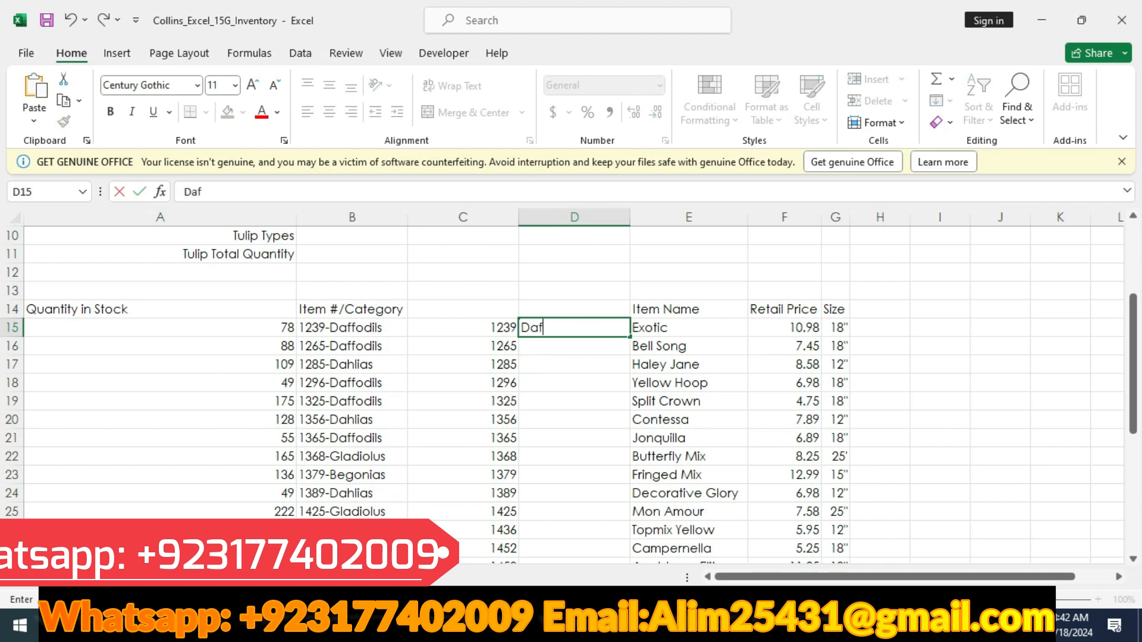
type("fodils")
key("Return")
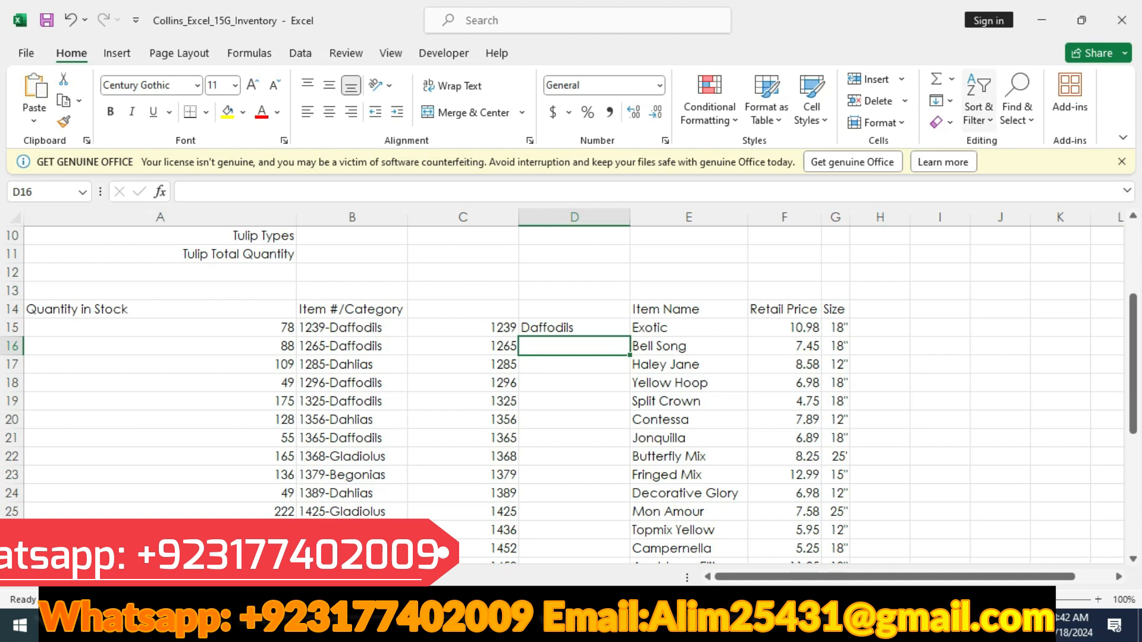
left_click(941, 100)
left_click(976, 287)
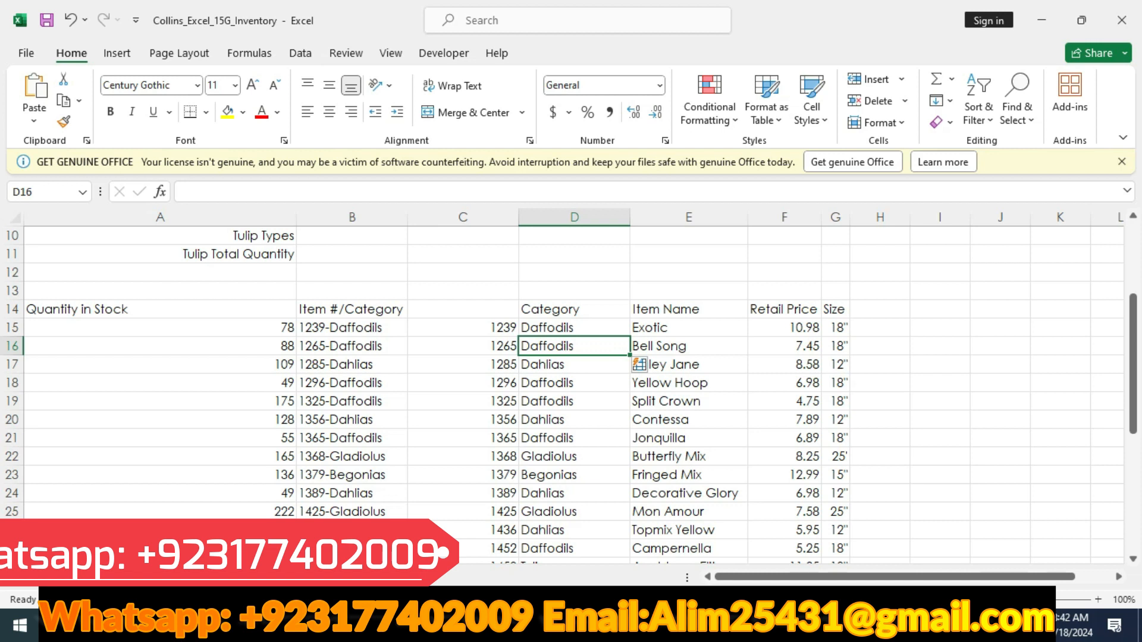
- Switch to the Word instructions and highlight the step 4 table row in yellow
key("alt+Tab")
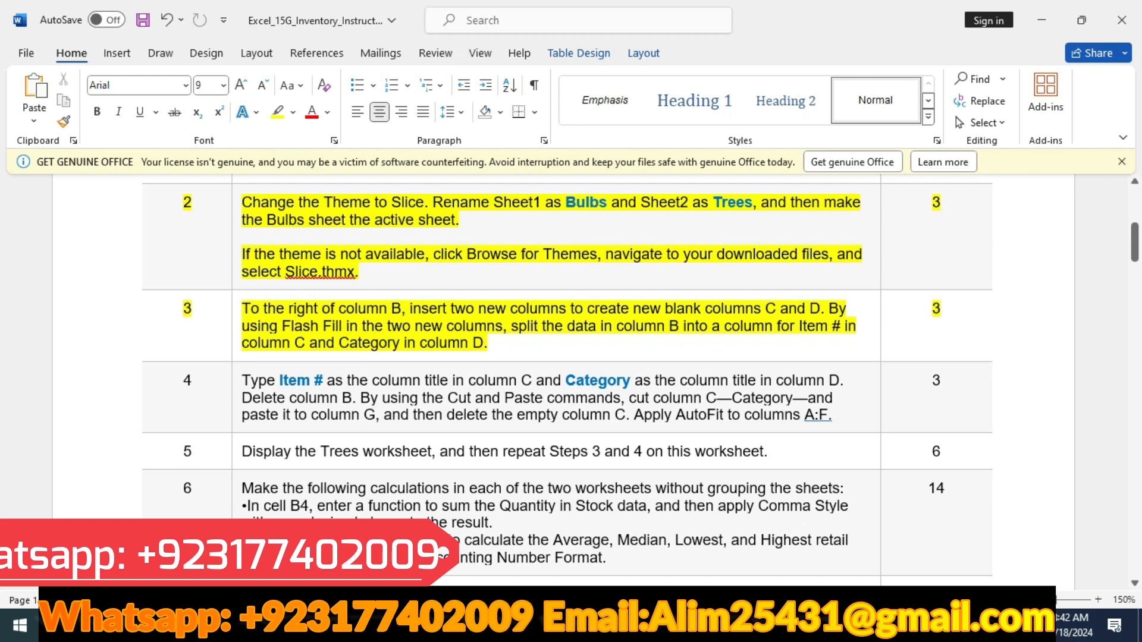
left_click(107, 398)
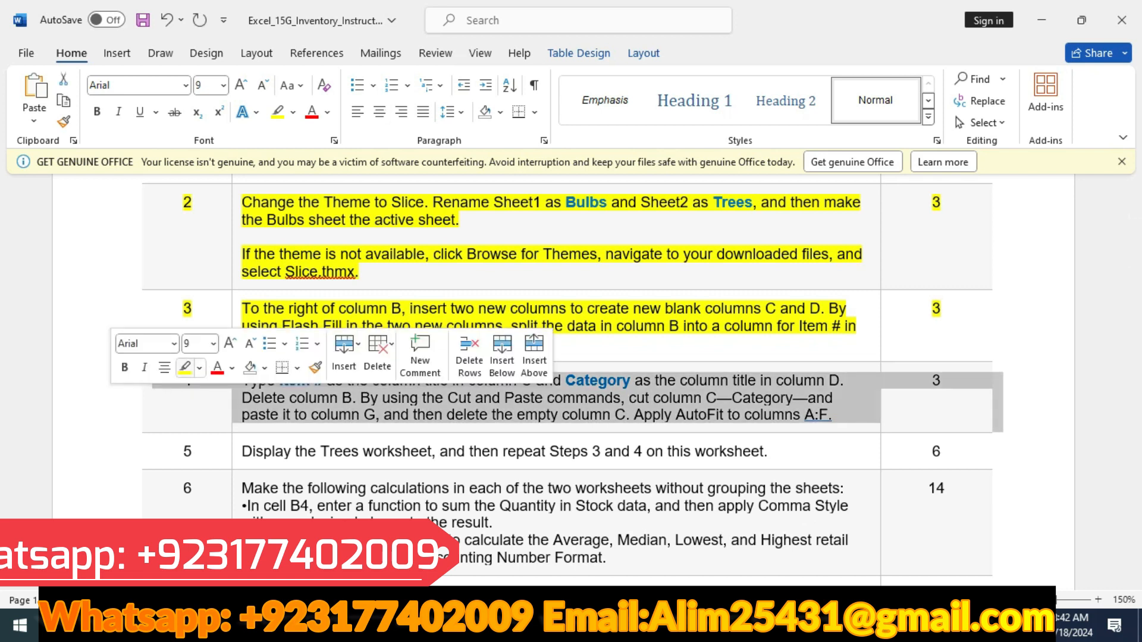
left_click(185, 367)
scroll(564, 381, "down", 2)
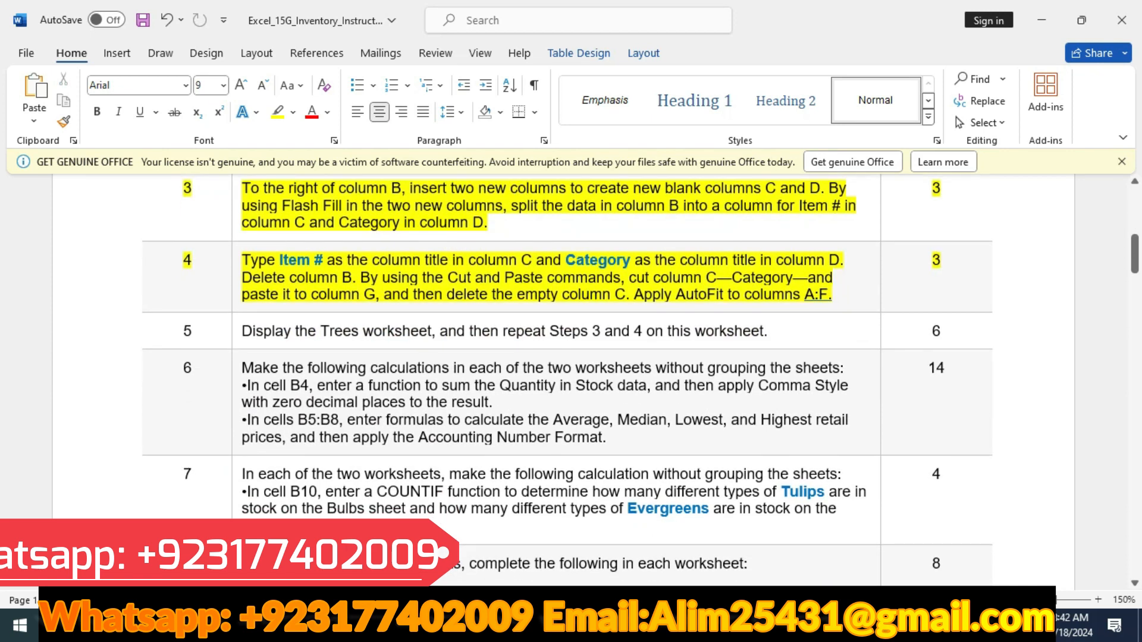
- Select the title "Item #" in step 4 of the Word instructions and enter it in cell C14 of the Excel Bulbs worksheet
right_click(286, 260)
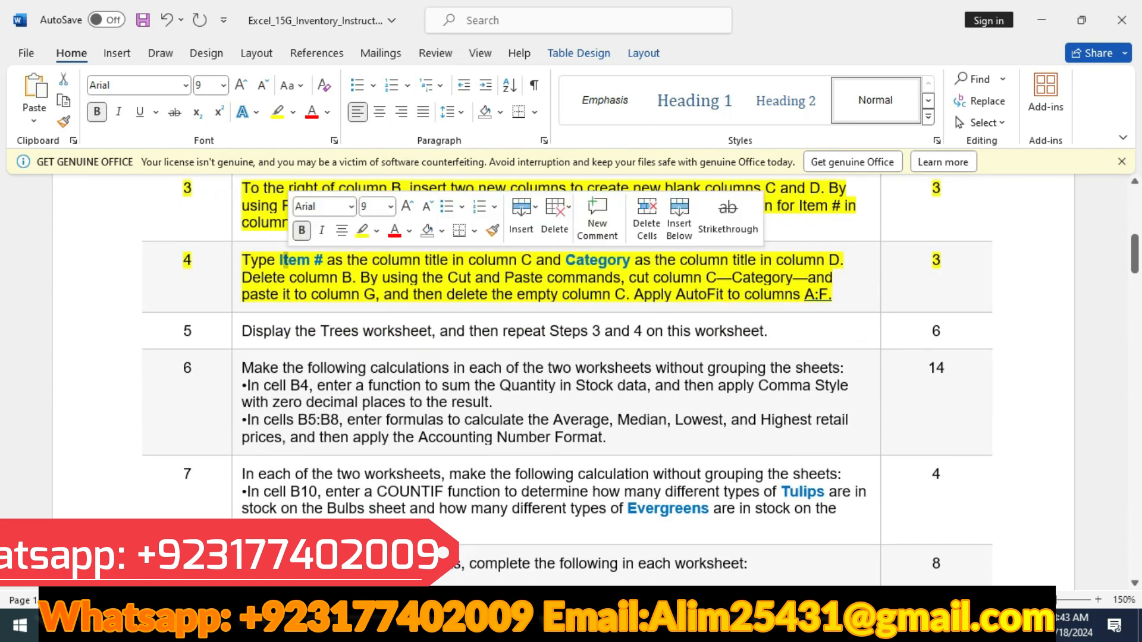
left_click_drag(280, 260, 323, 260)
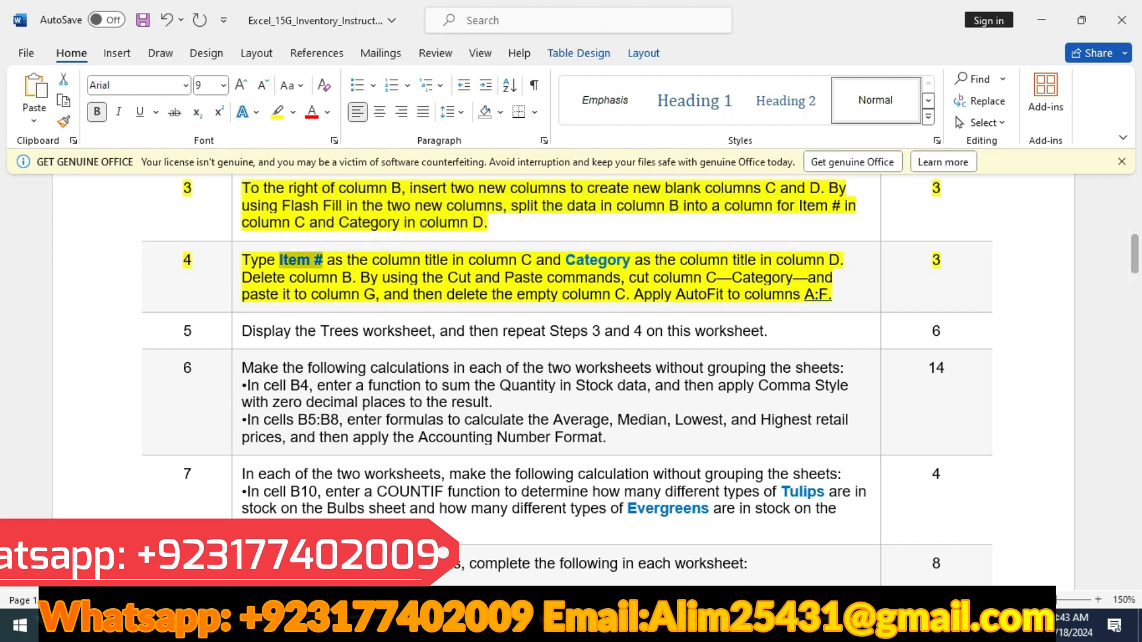
key("alt+Tab")
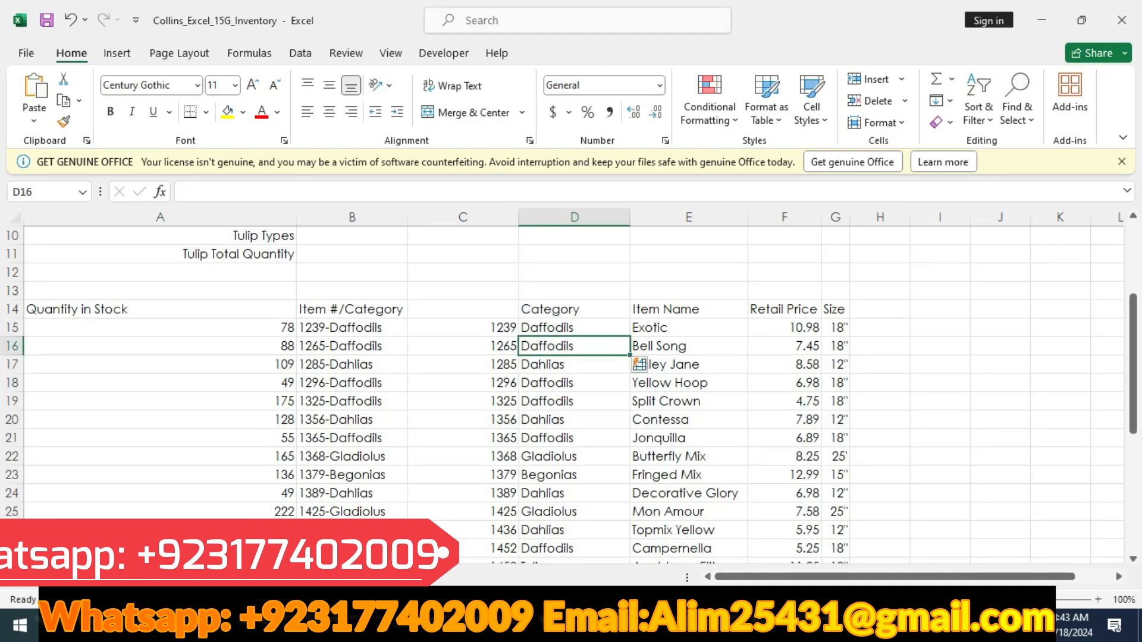
left_click(463, 309)
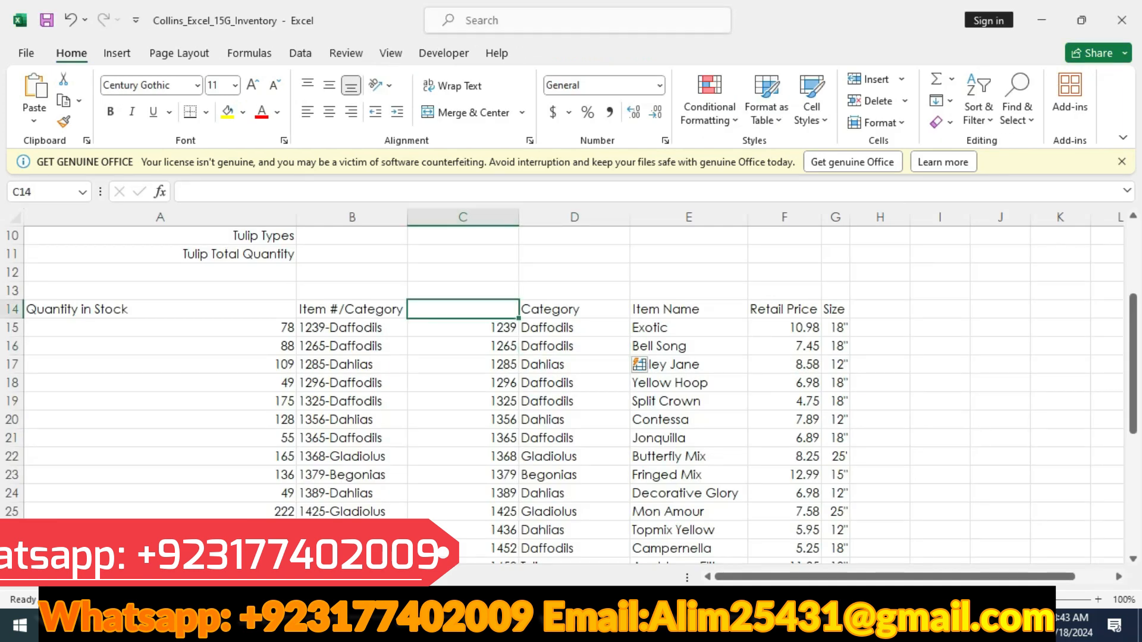
left_click(184, 191)
type("Item #")
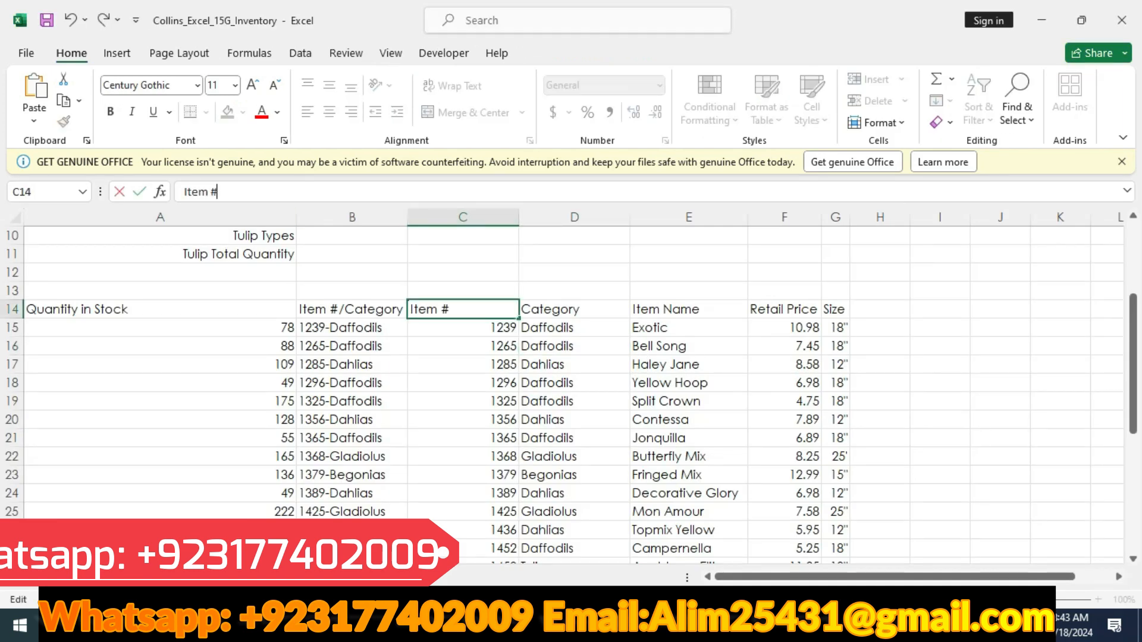
key("Tab")
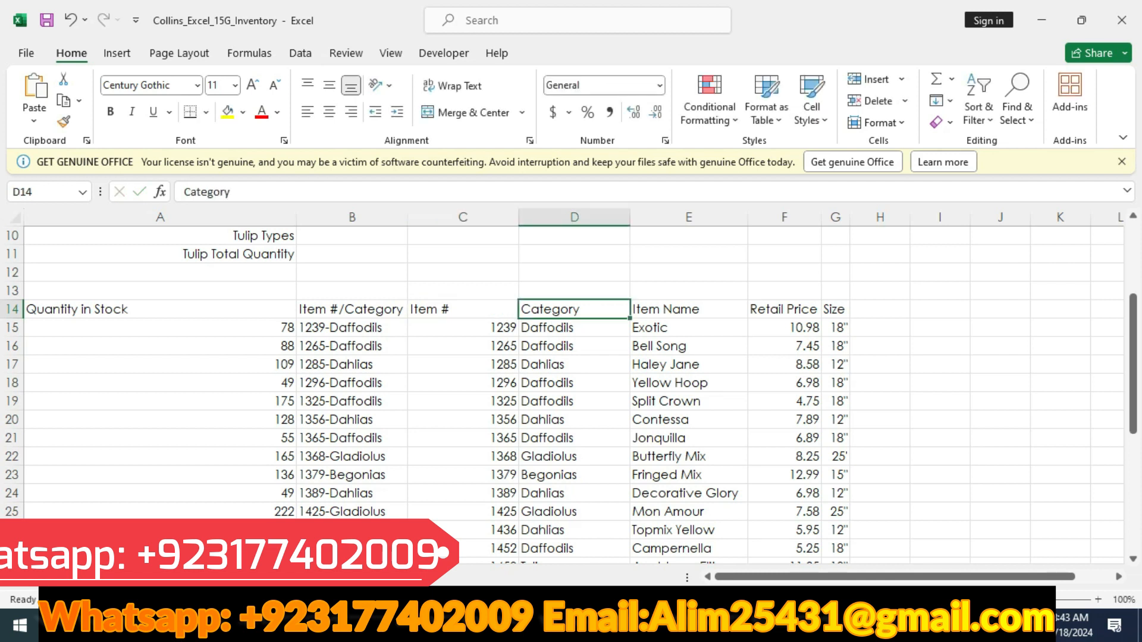
- Recheck step 4 in the Word instructions and delete column B, Item #/Category, from the Excel Bulbs worksheet
key("alt+Tab")
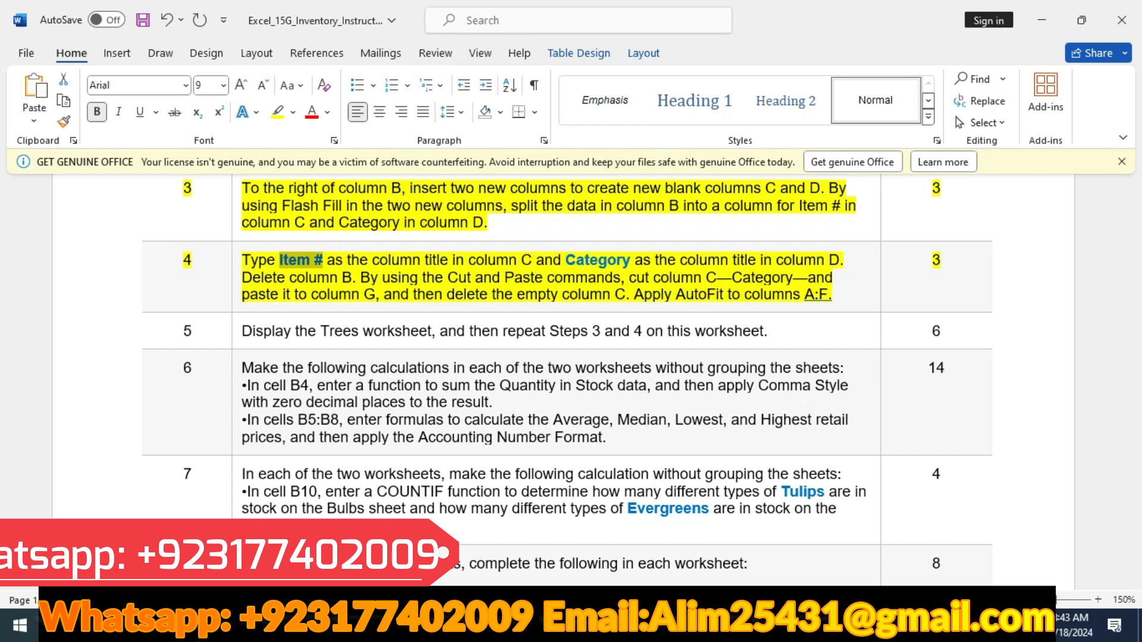
key("alt+Tab")
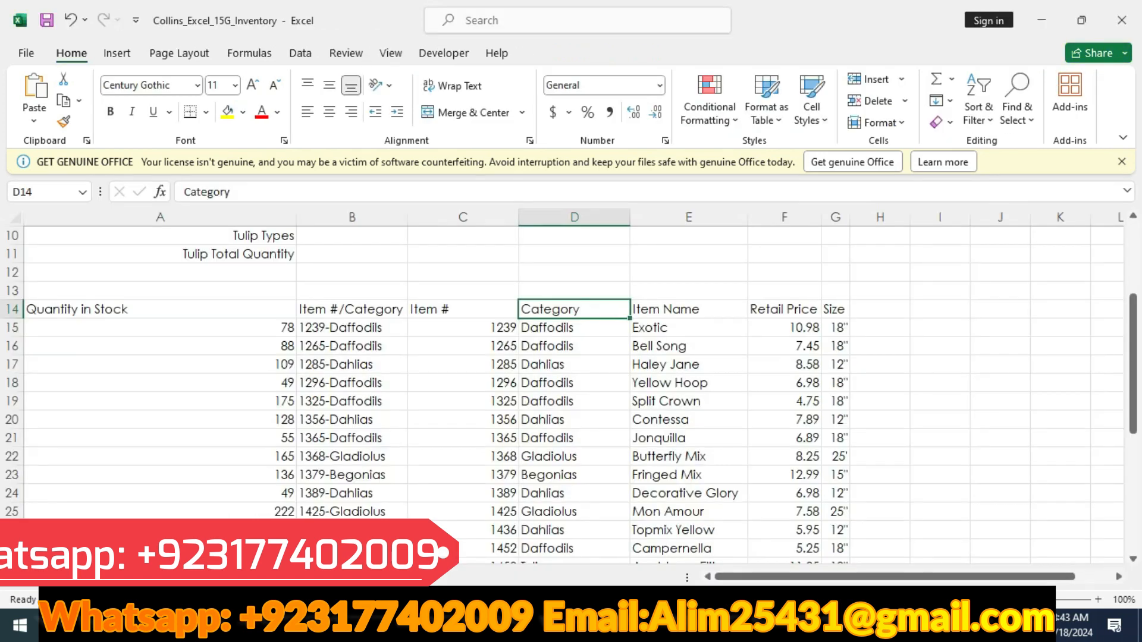
key("alt+Tab")
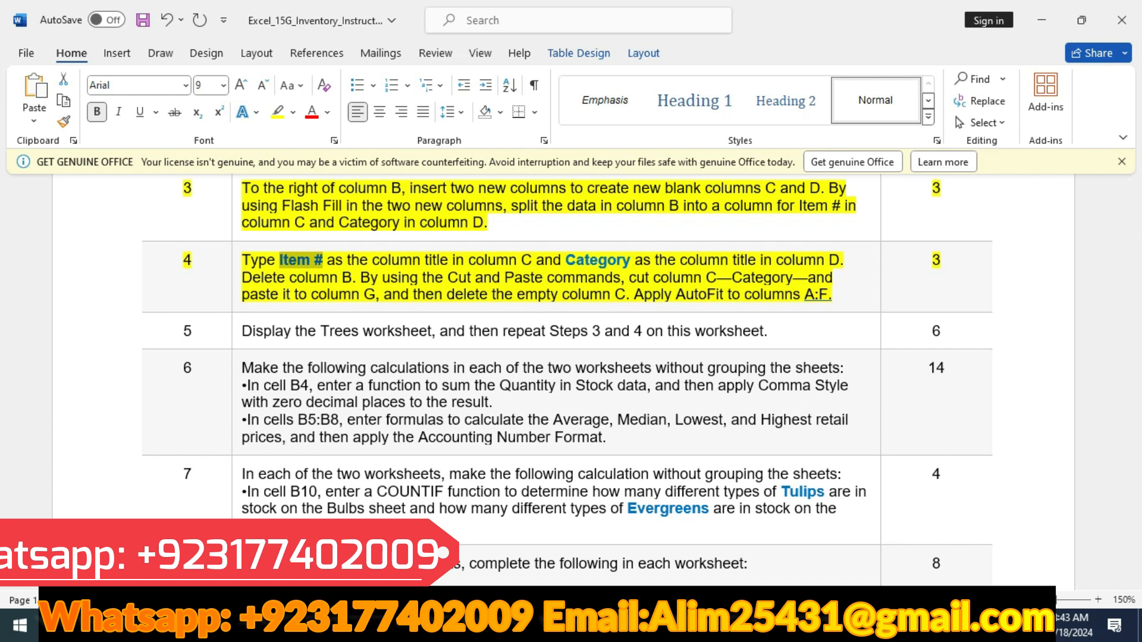
key("alt+Tab")
left_click(345, 217)
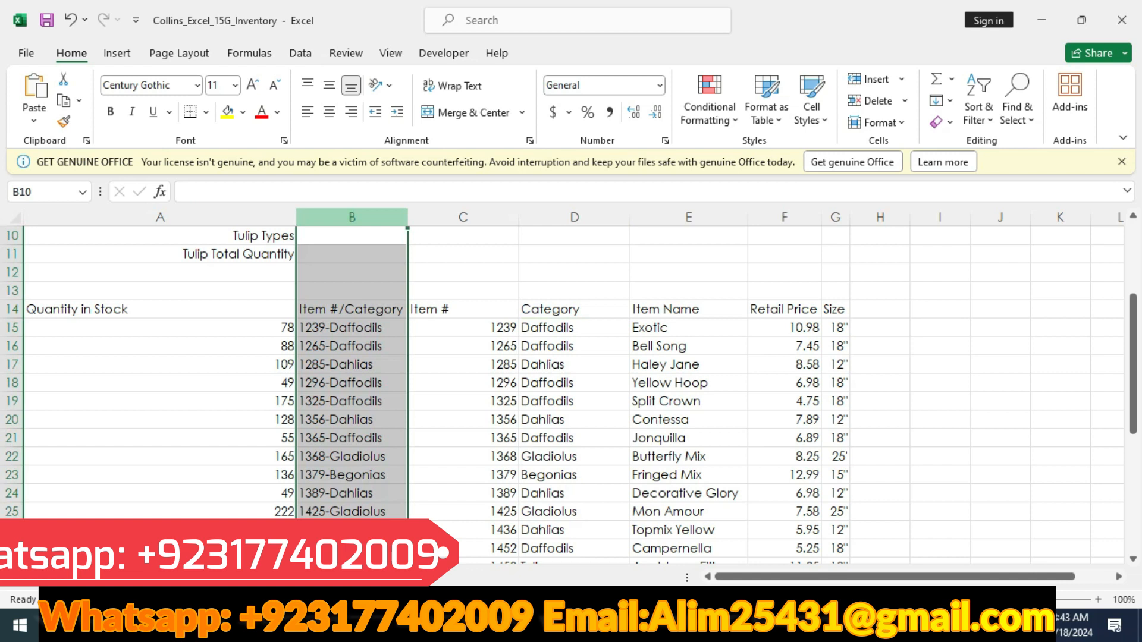
right_click(345, 217)
left_click(388, 407)
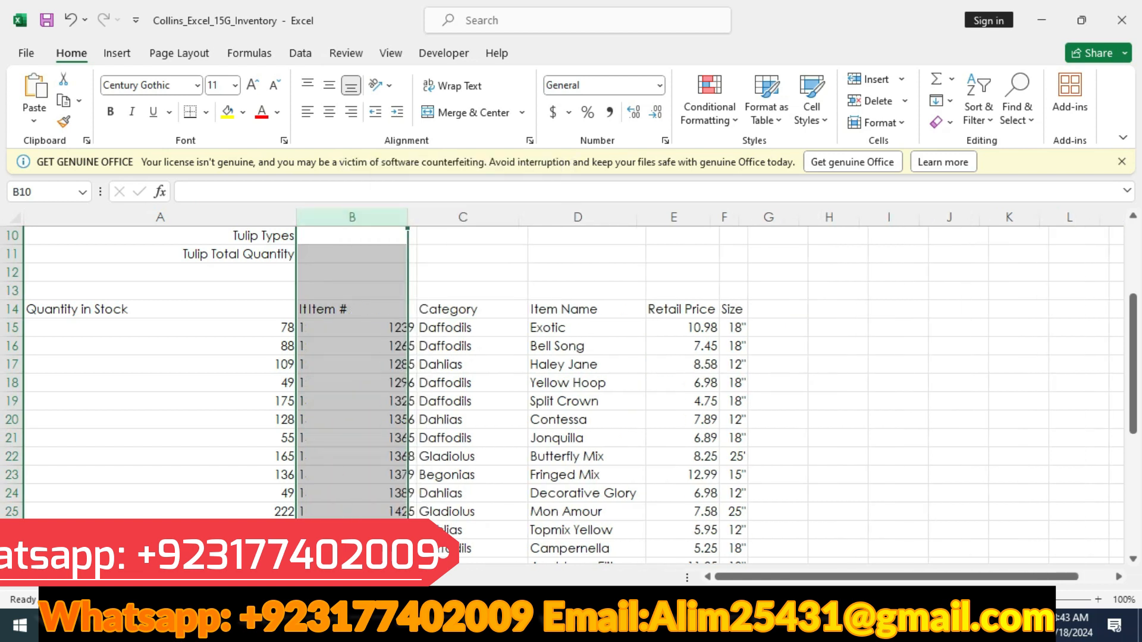
- Recheck step 4 in Word, then cut the Category column C in the Excel Bulbs worksheet and paste it to column G
key("alt+Tab")
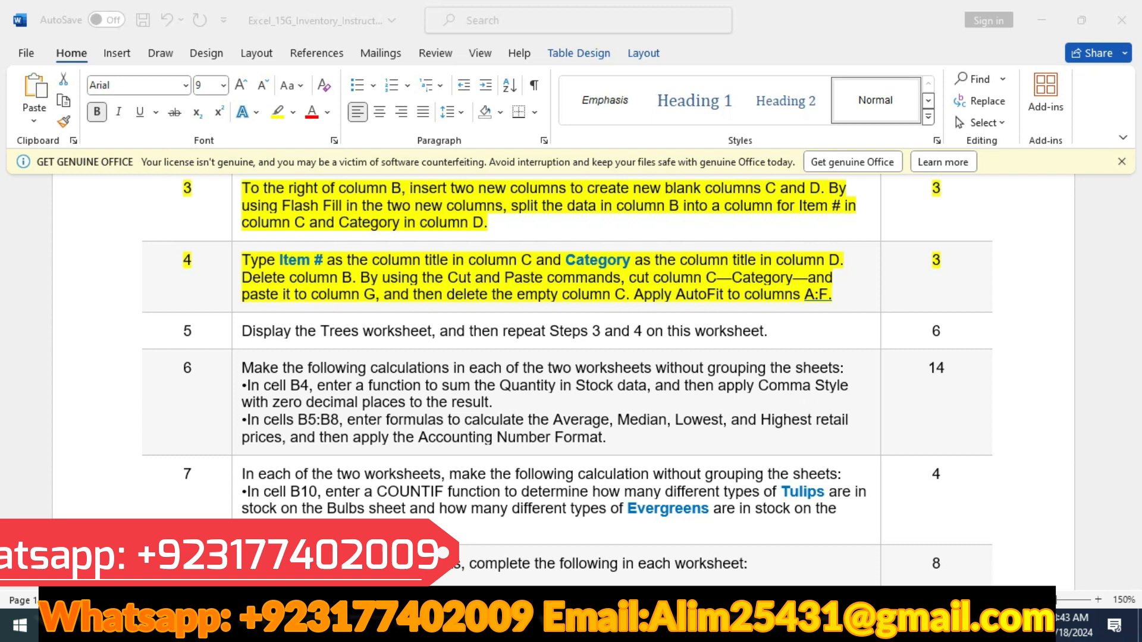
key("alt+Tab")
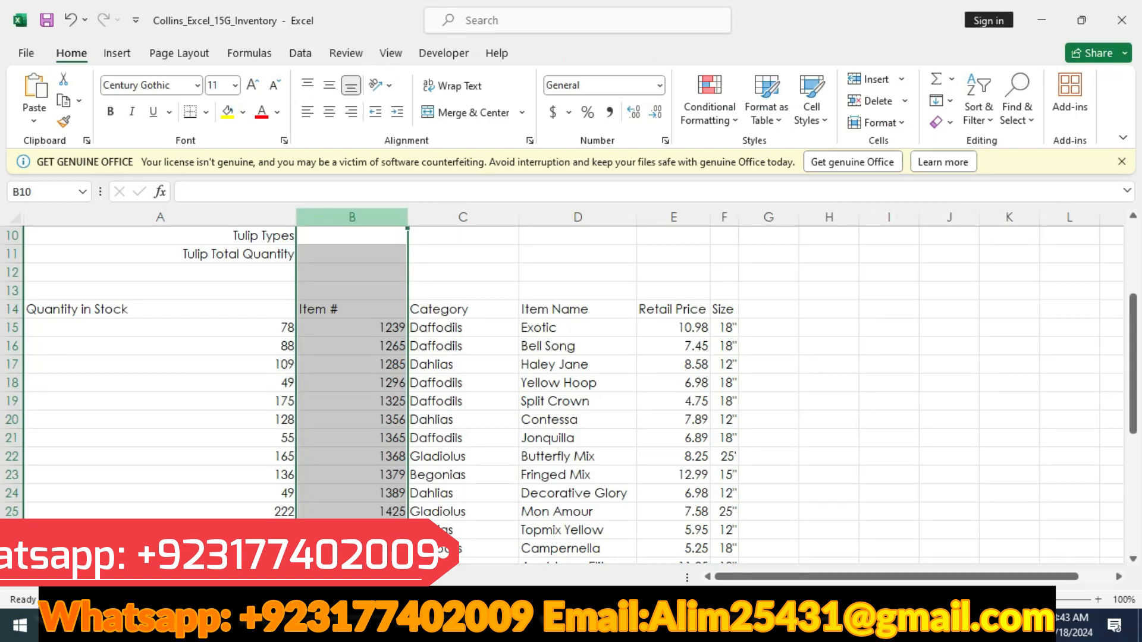
key("alt+Tab")
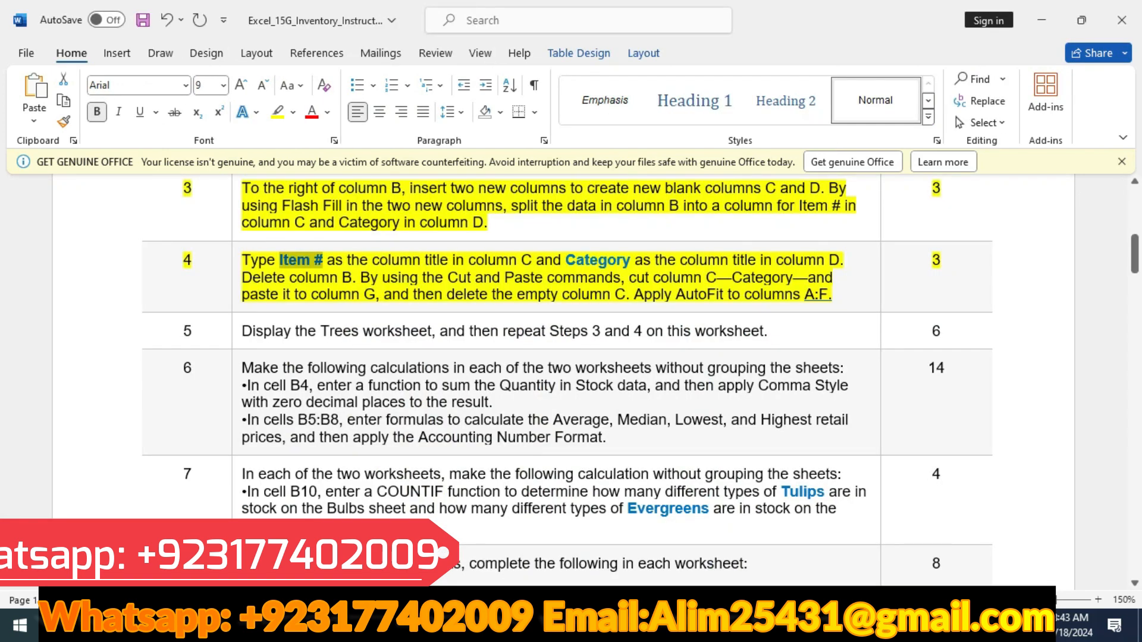
key("alt+Tab")
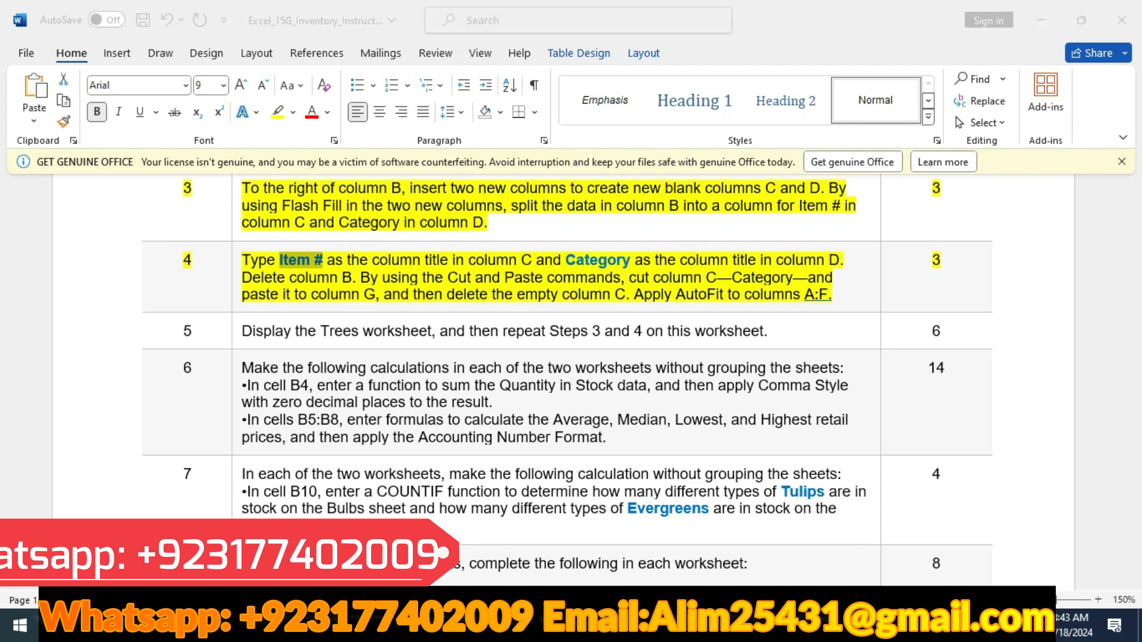
left_click(463, 218)
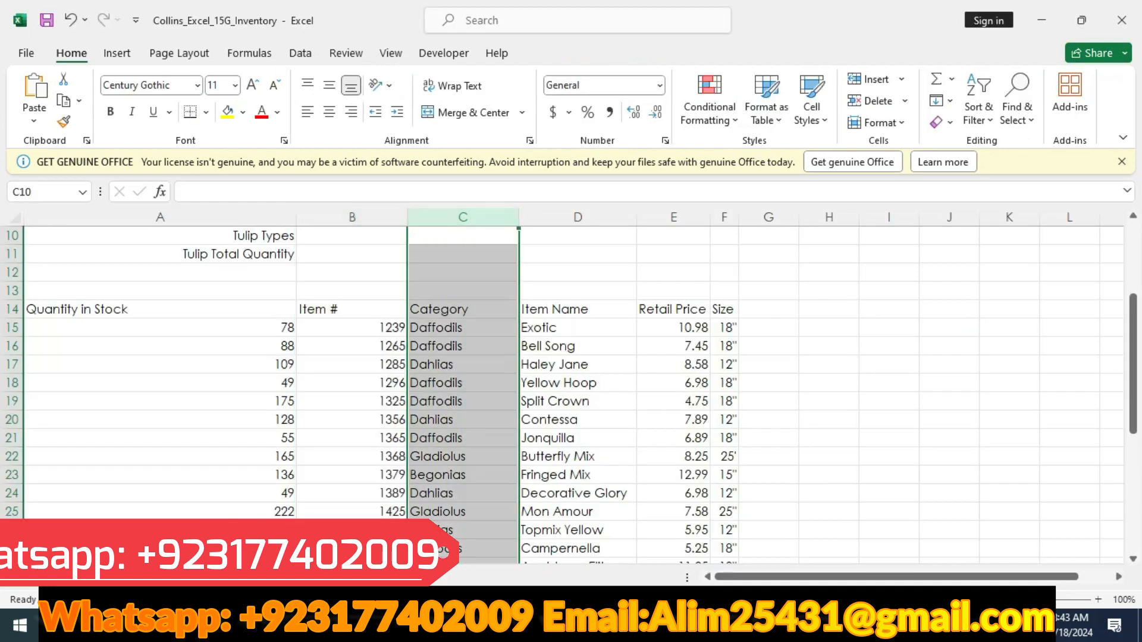
key("ctrl+x")
left_click(768, 217)
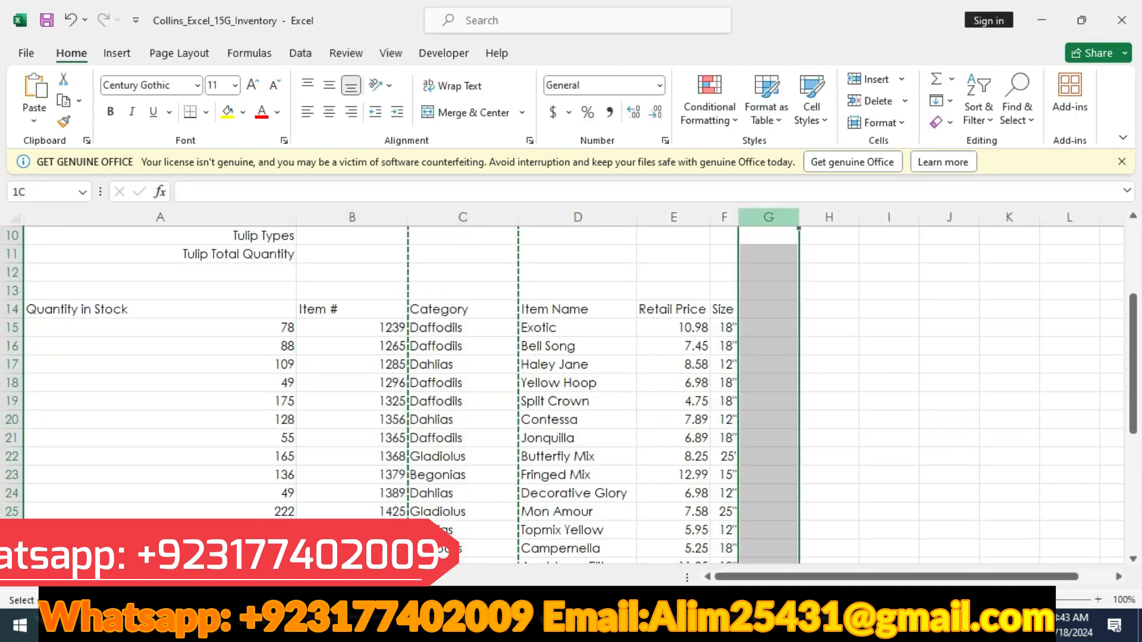
key("ctrl+v")
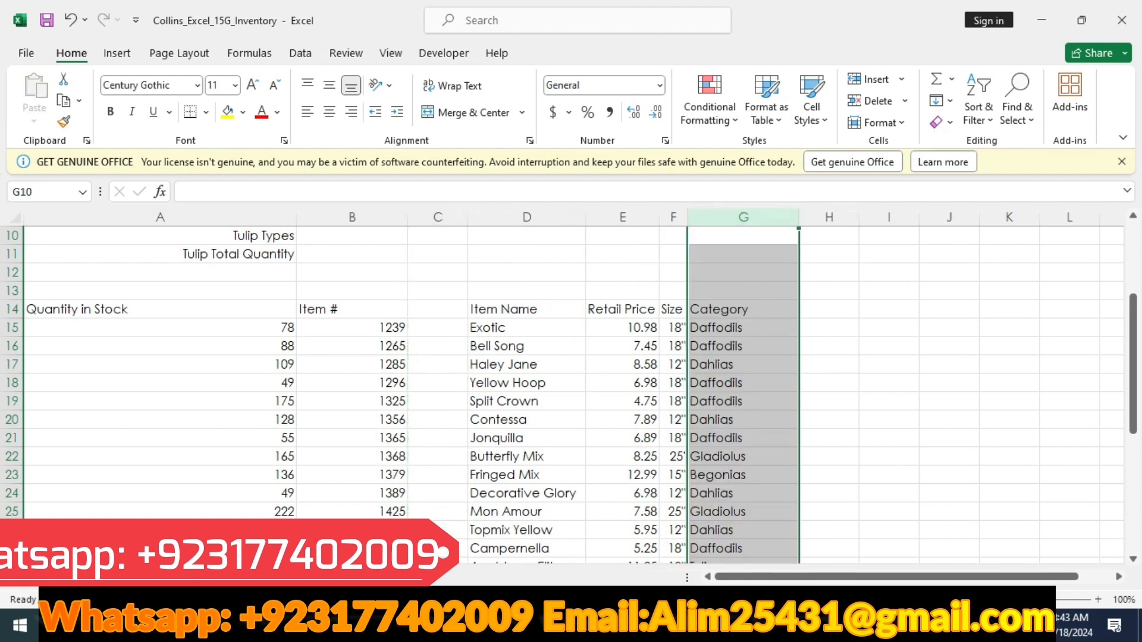
- Recheck step 4 in the Word instructions and delete the empty column C from the Excel Bulbs worksheet
key("alt+Tab")
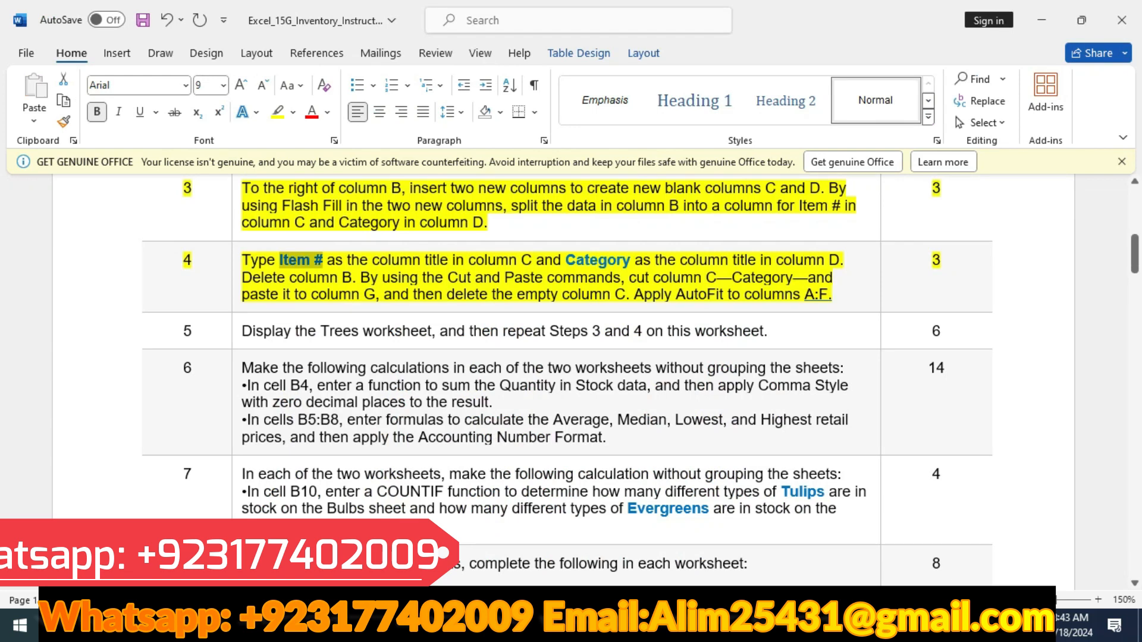
key("alt+Tab")
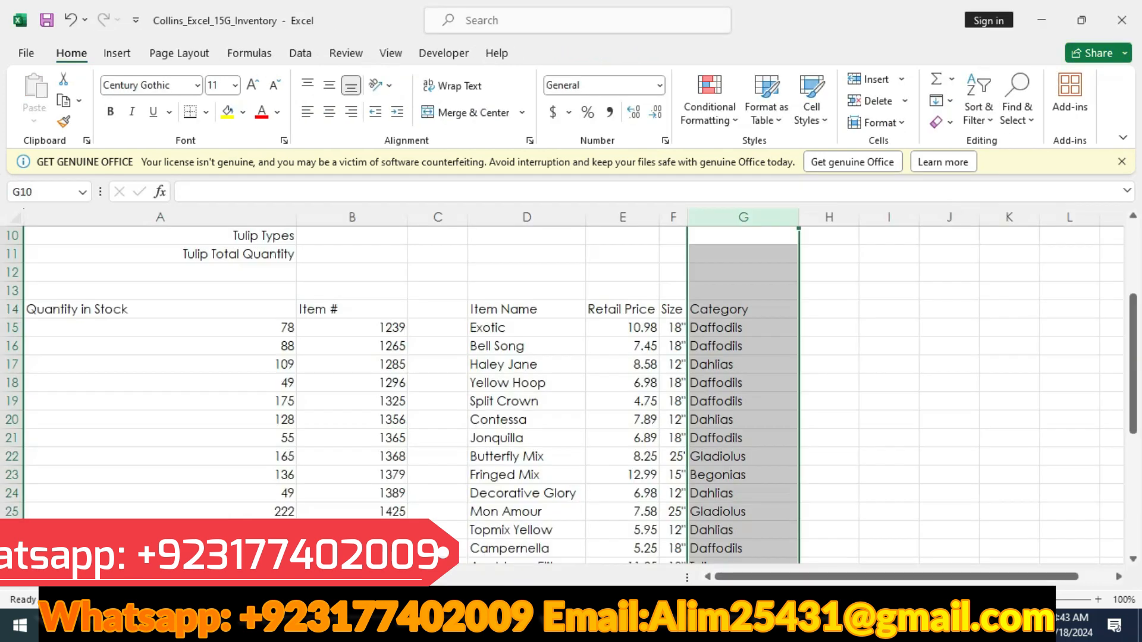
left_click(438, 217)
right_click(438, 217)
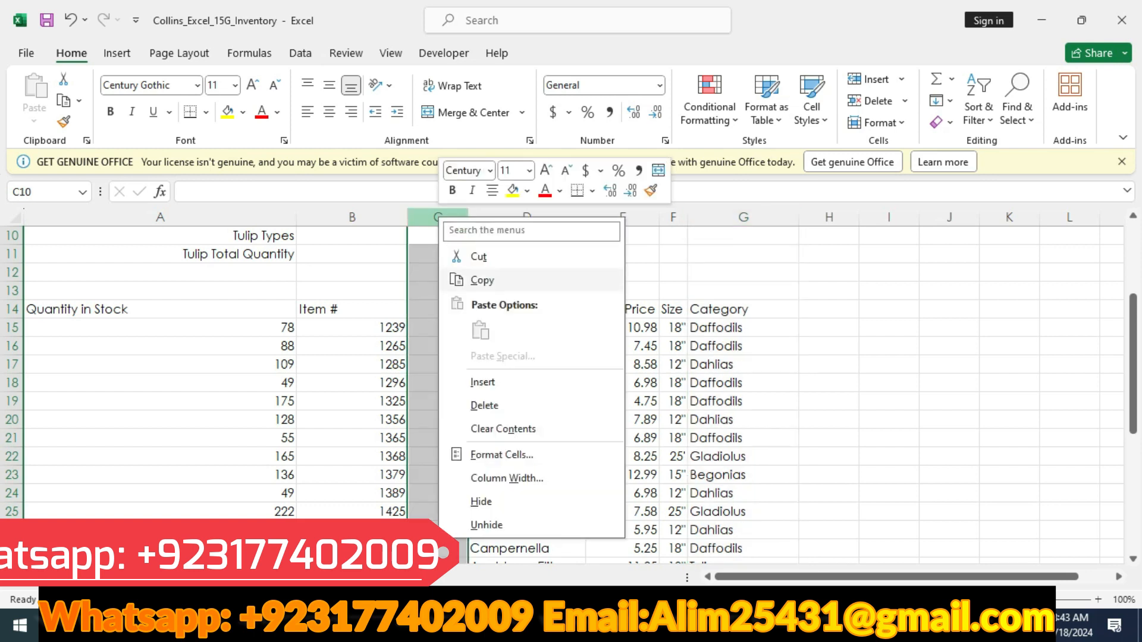
left_click(470, 405)
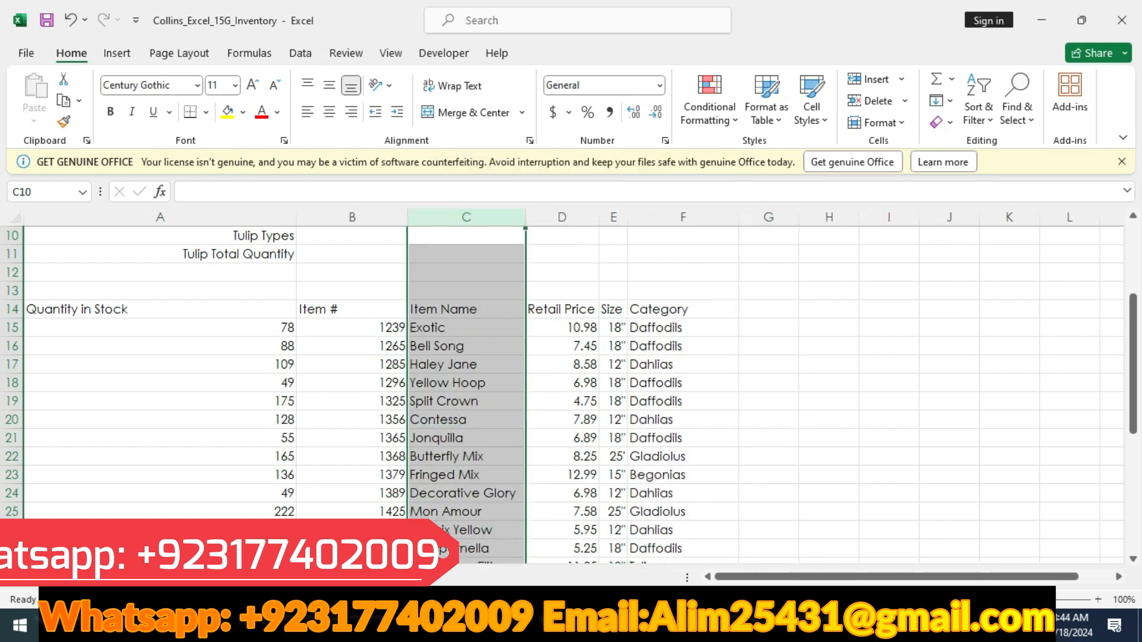
- Recheck step 4 in Word, then AutoFit columns A:F in the Excel Bulbs worksheet
key("alt+Tab")
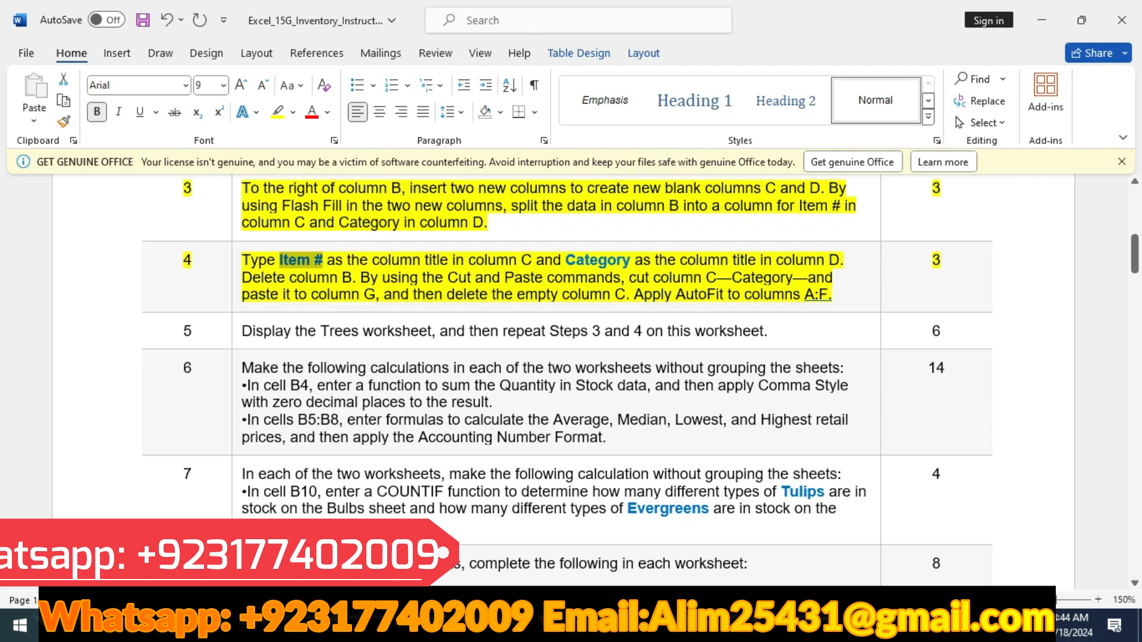
key("alt+Tab")
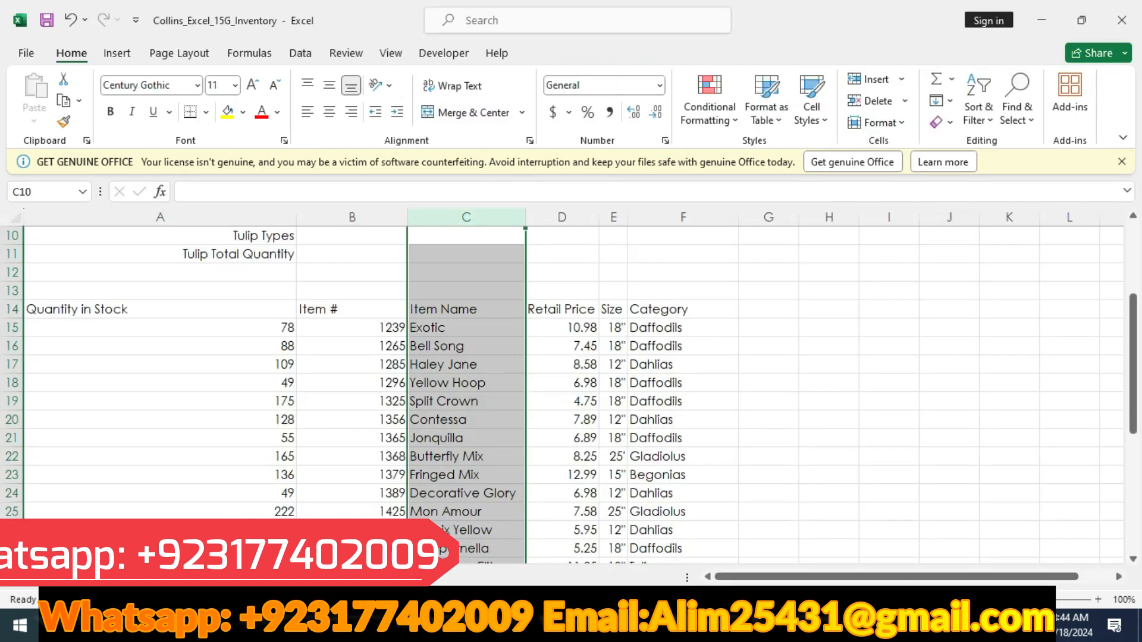
left_click_drag(160, 218, 737, 218)
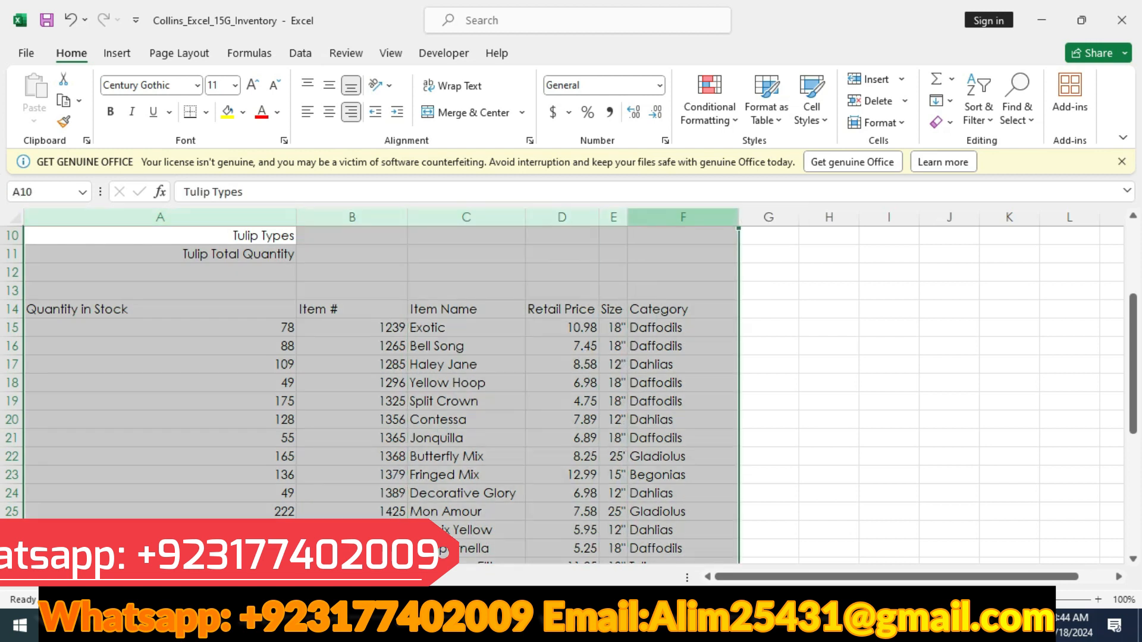
double_click(738, 217)
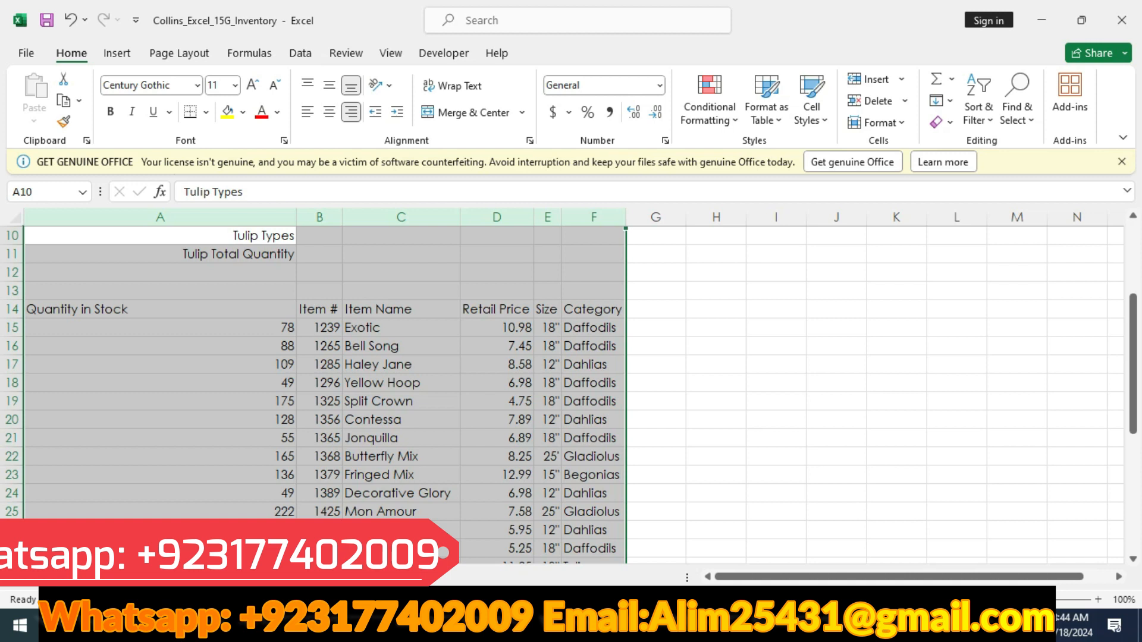
- Switch to the Word instructions and highlight the step 5 table row in yellow
key("alt+Tab")
left_click(94, 334)
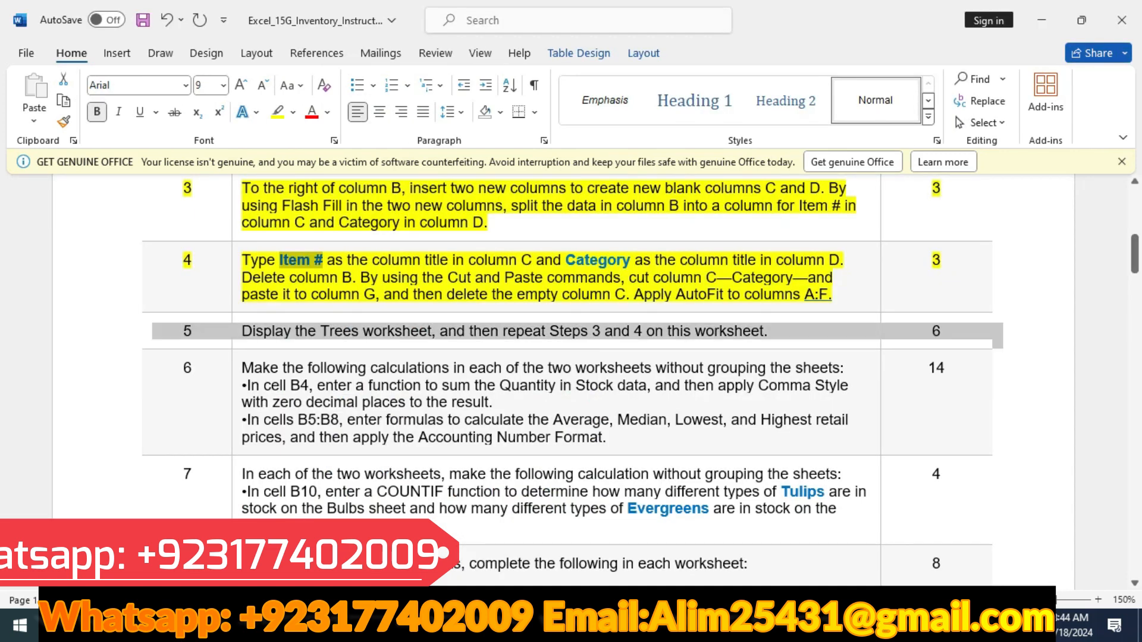
left_click(165, 305)
scroll(566, 381, "down", 1)
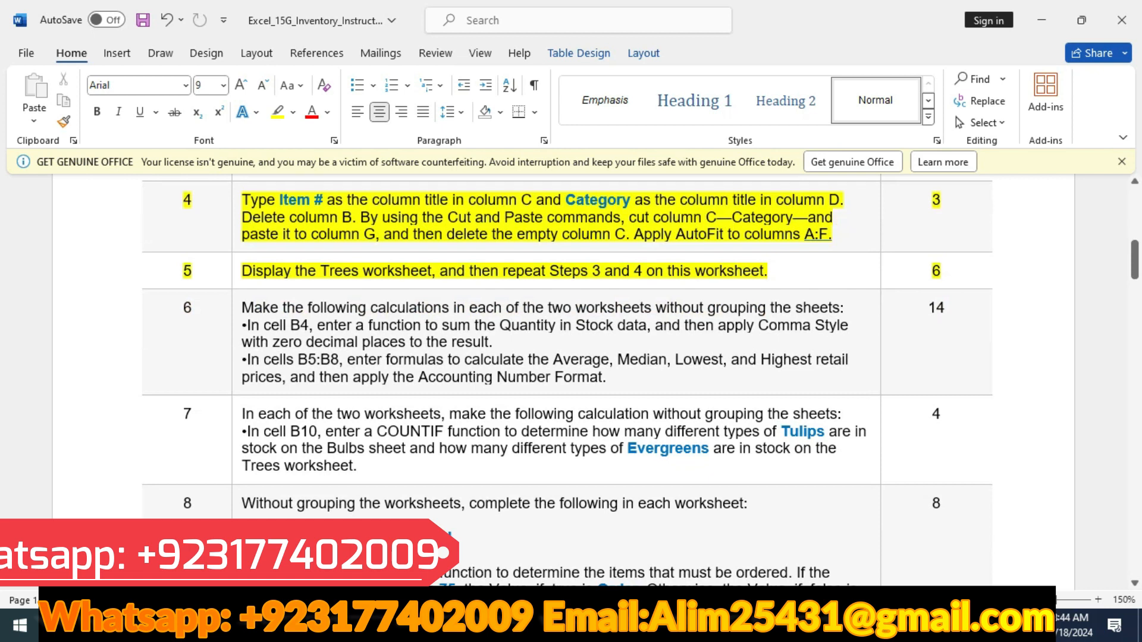
- Display the Trees worksheet in Excel, then return to Word and reread steps 3 and 4
key("alt+Tab")
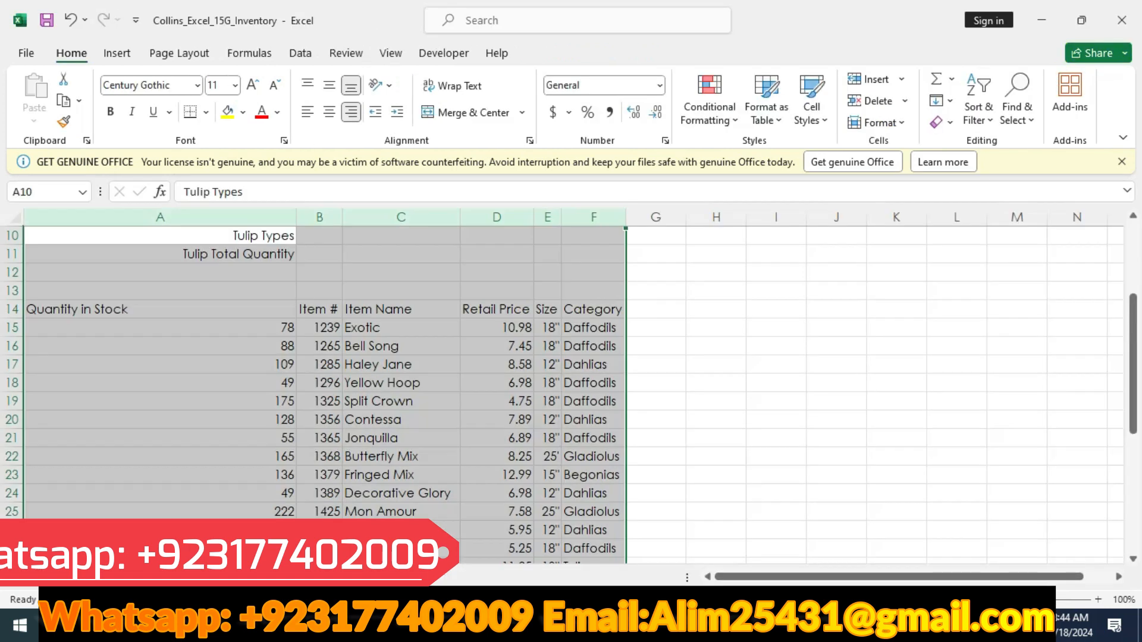
key("ctrl+Page_Down")
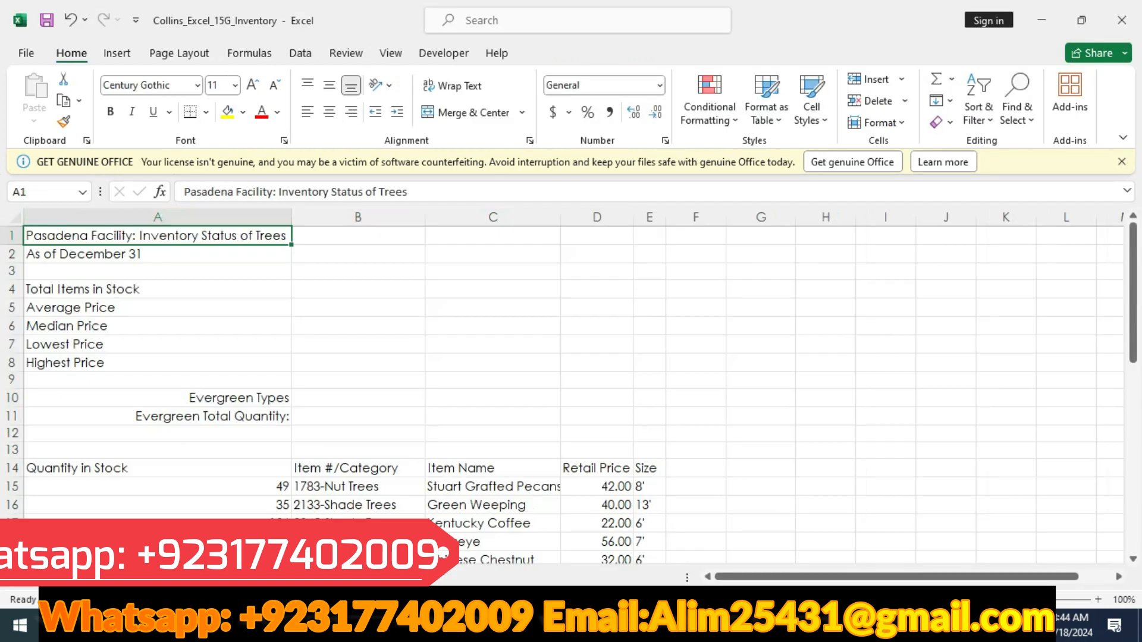
key("alt+Tab")
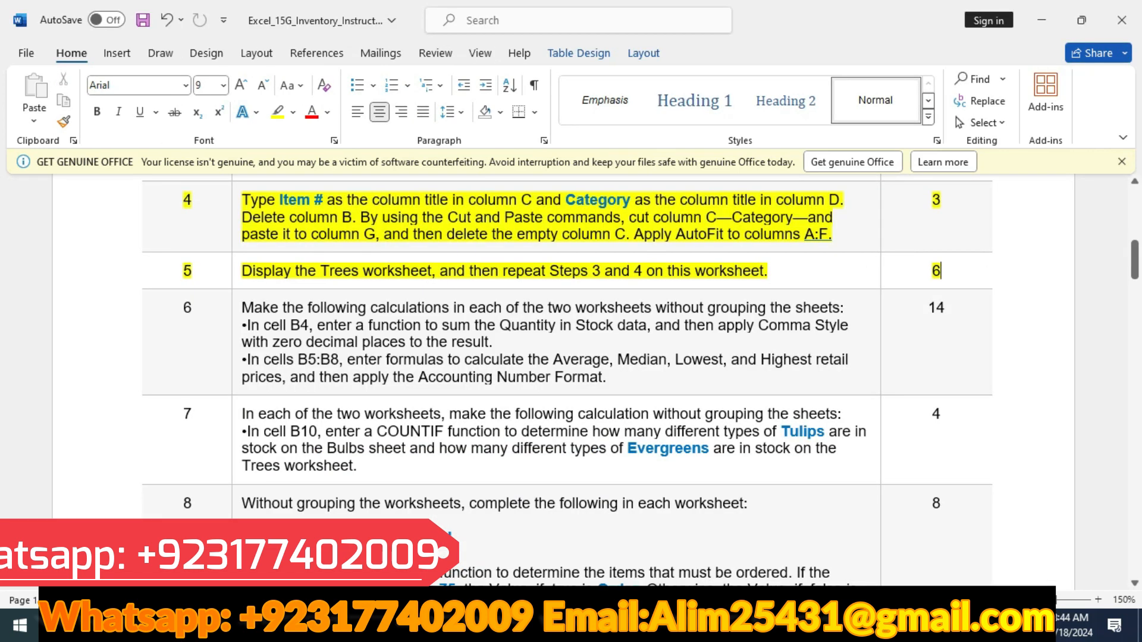
scroll(567, 381, "up", 4)
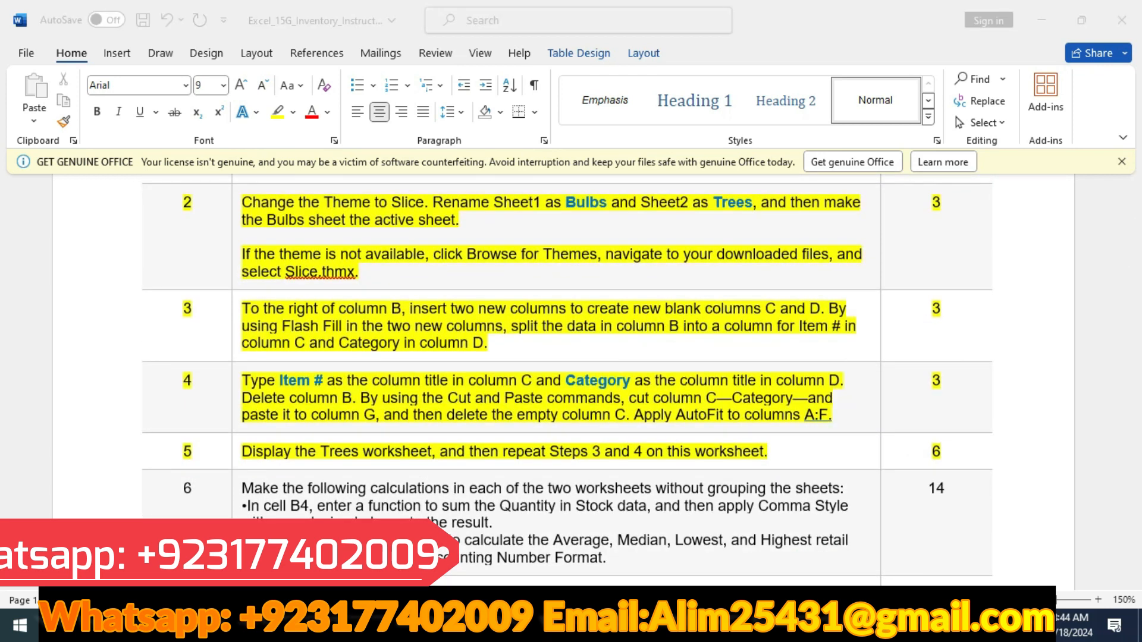
- Switch to Excel and insert two blank columns between Item #/Category and Item Name in the Trees worksheet
key("alt+Tab")
left_click(474, 218)
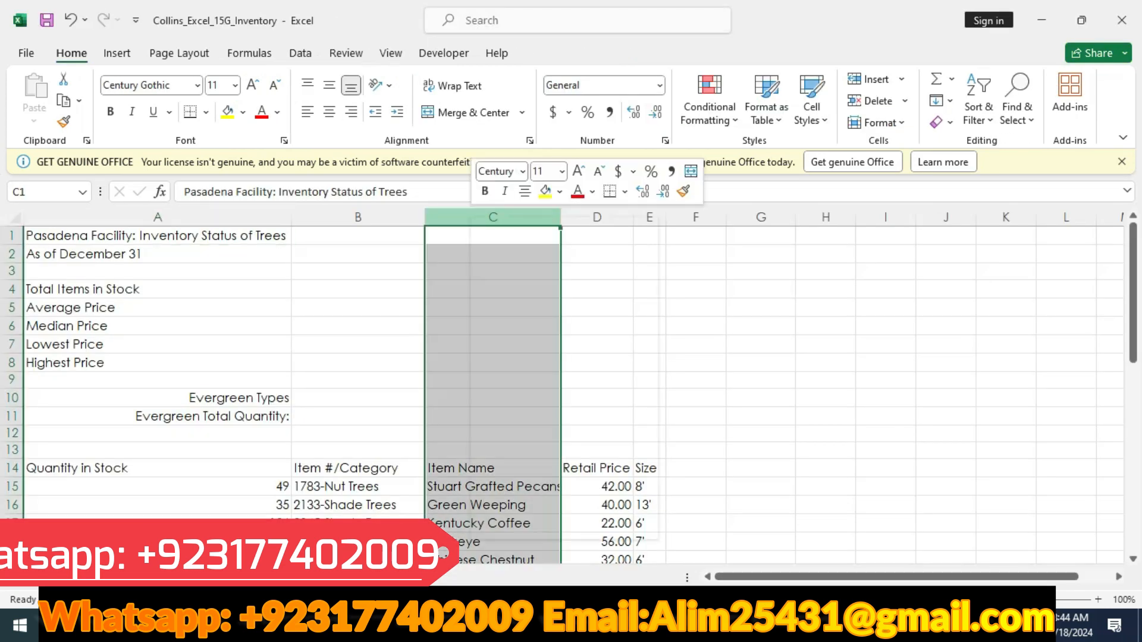
right_click(474, 217)
left_click(515, 382)
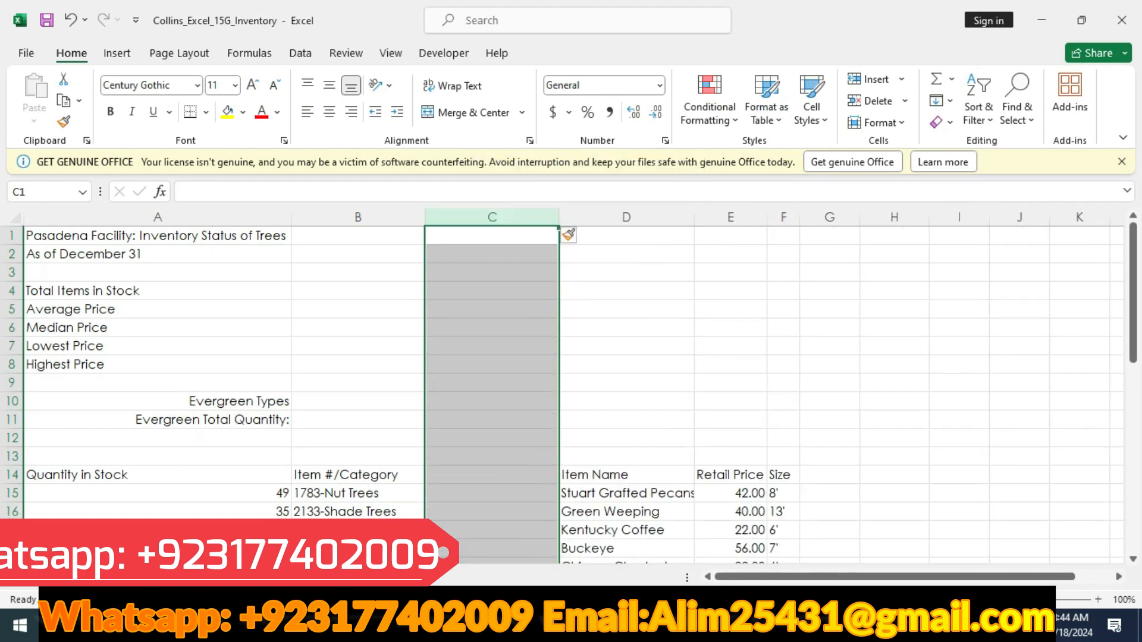
right_click(542, 222)
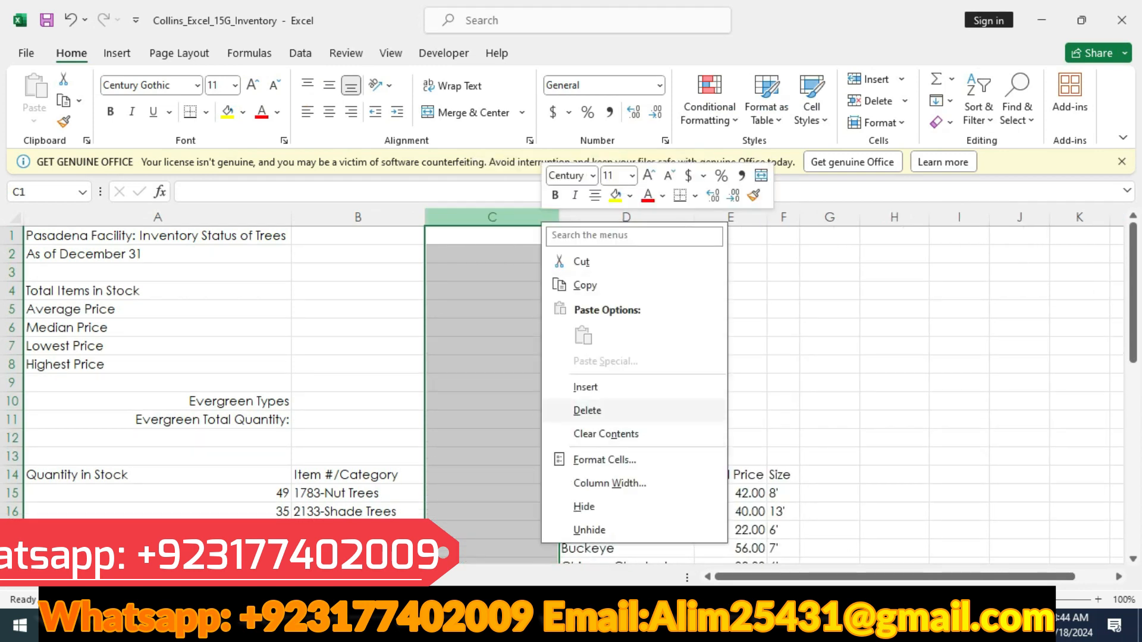
left_click(585, 387)
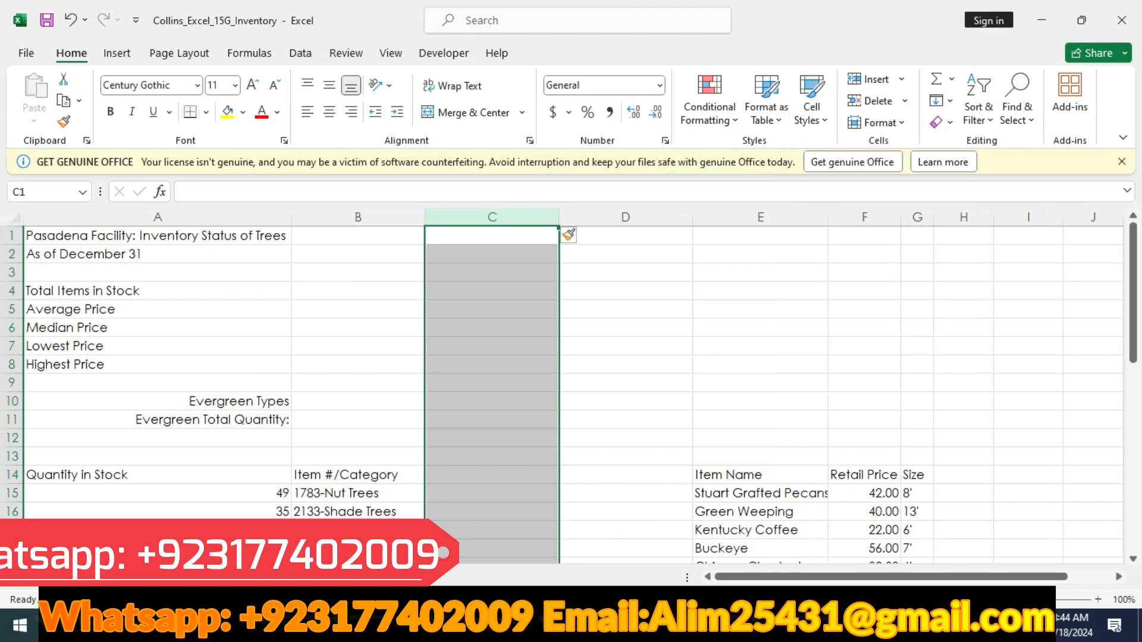
- Enter 1783 in cell C15 and Flash Fill the item numbers down column C of the Trees worksheet
left_click(492, 474)
left_click(492, 512)
left_click(492, 493)
type("1783")
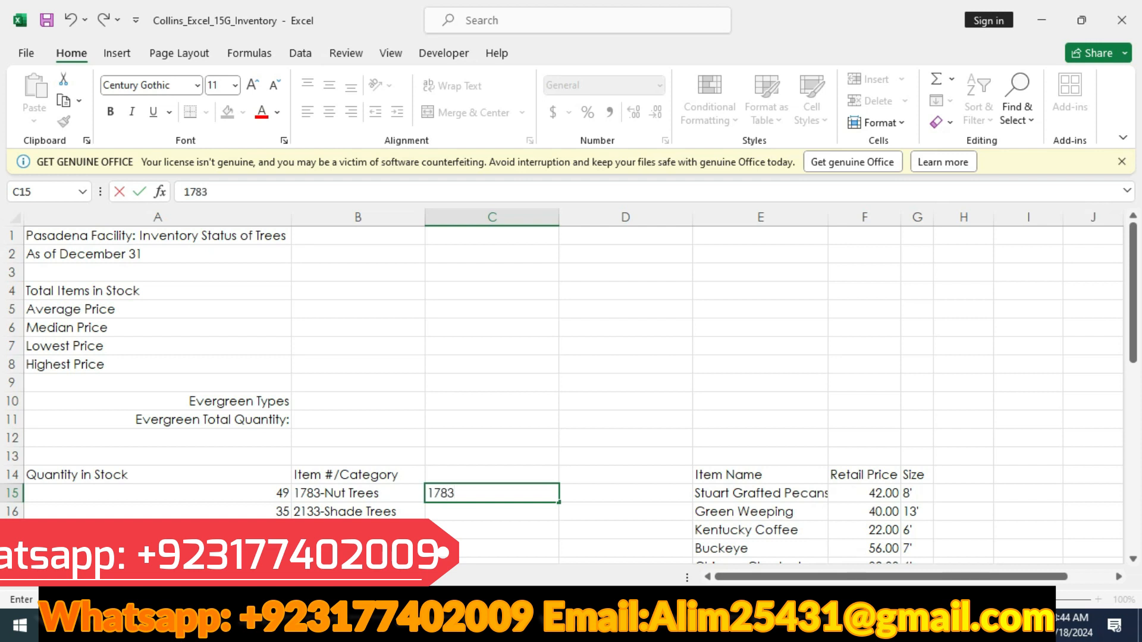
key("Return")
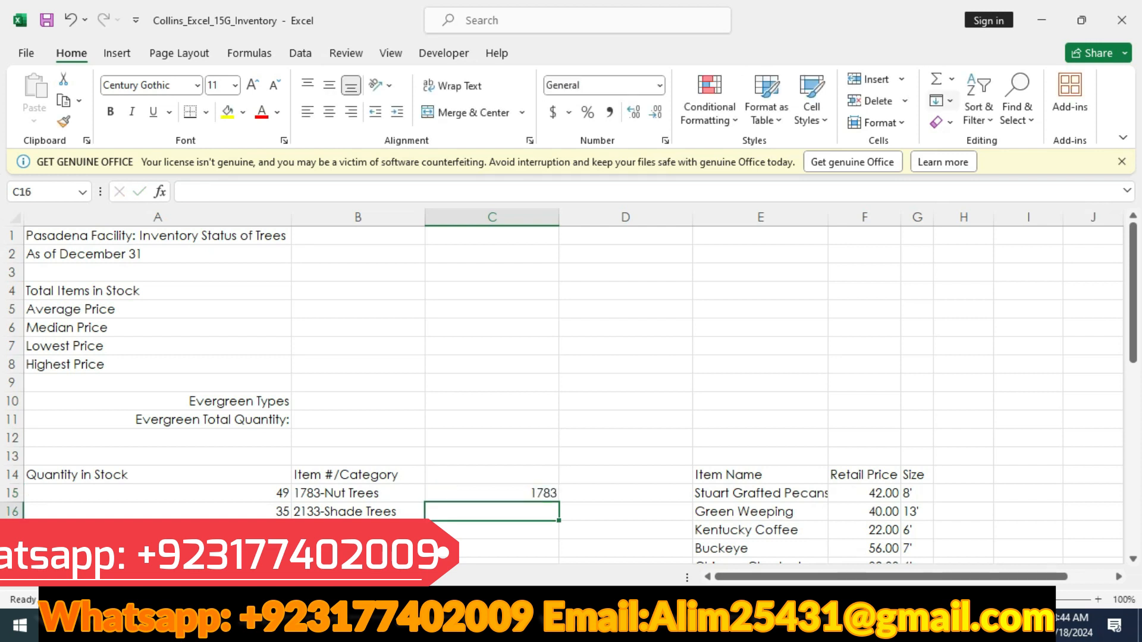
left_click(942, 99)
left_click(978, 287)
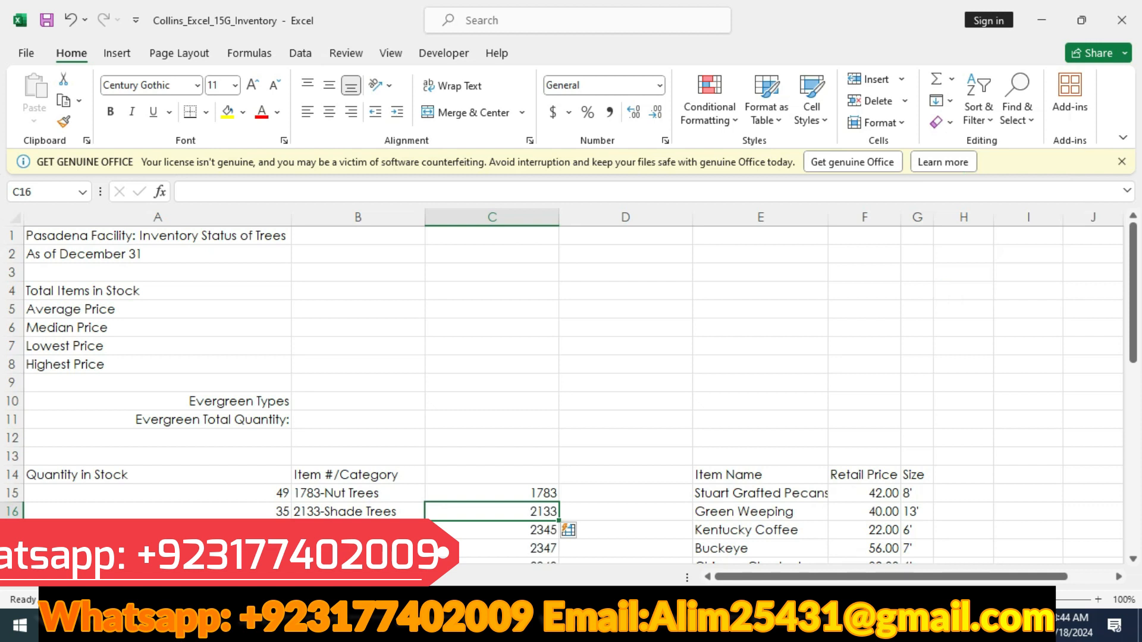
- Enter Nut Trees in cell D15 and Flash Fill the categories down column D
left_click(626, 493)
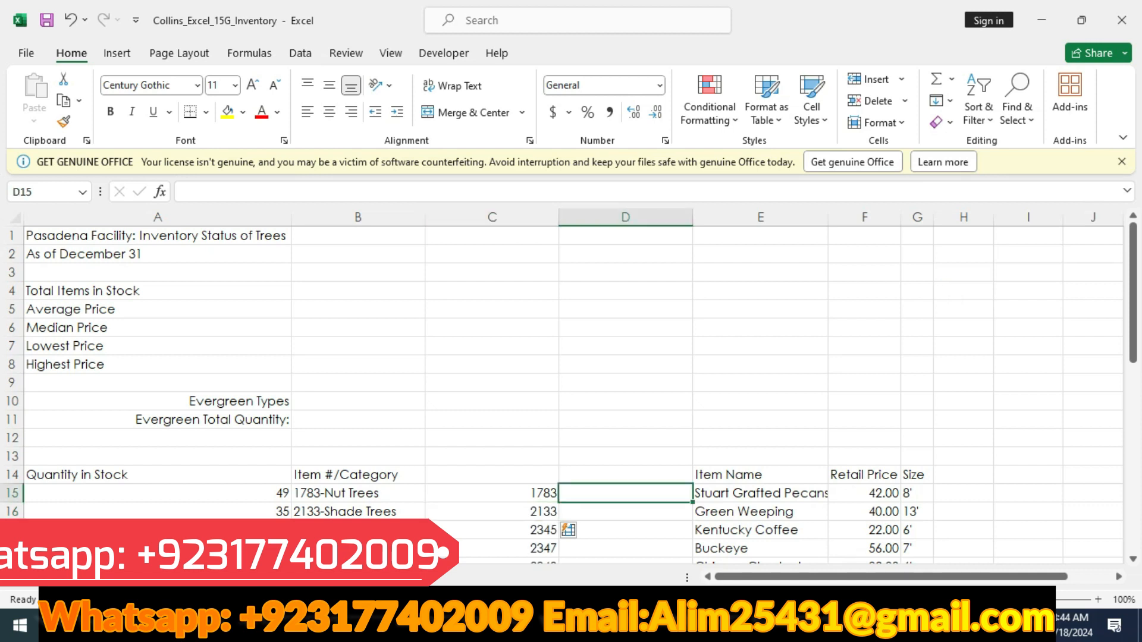
type("Nut")
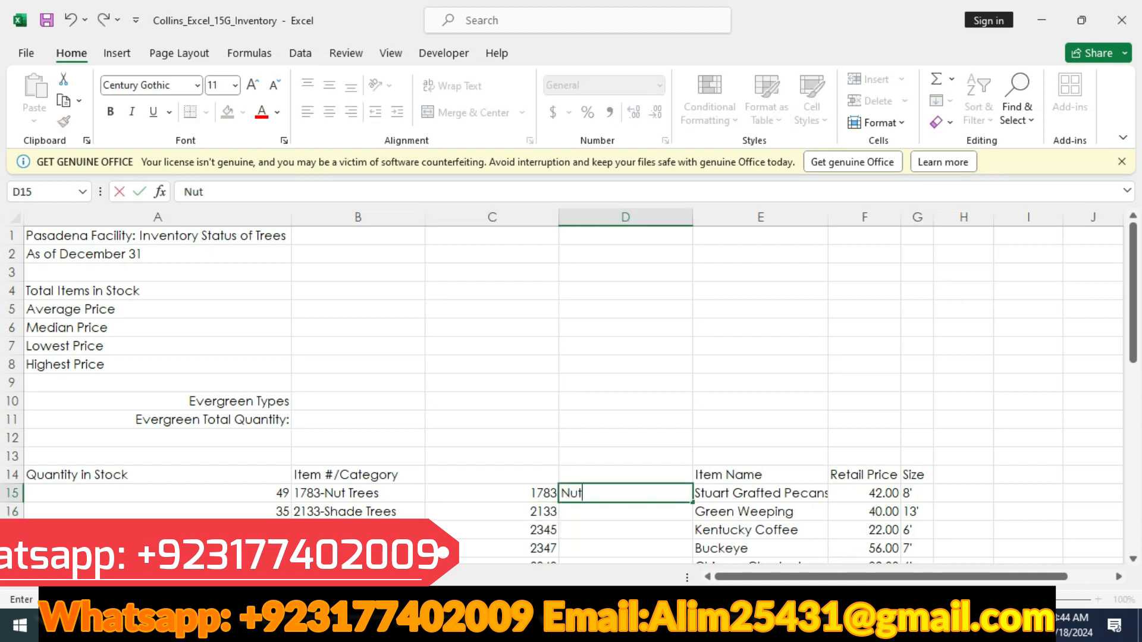
type(" Trees")
key("Return")
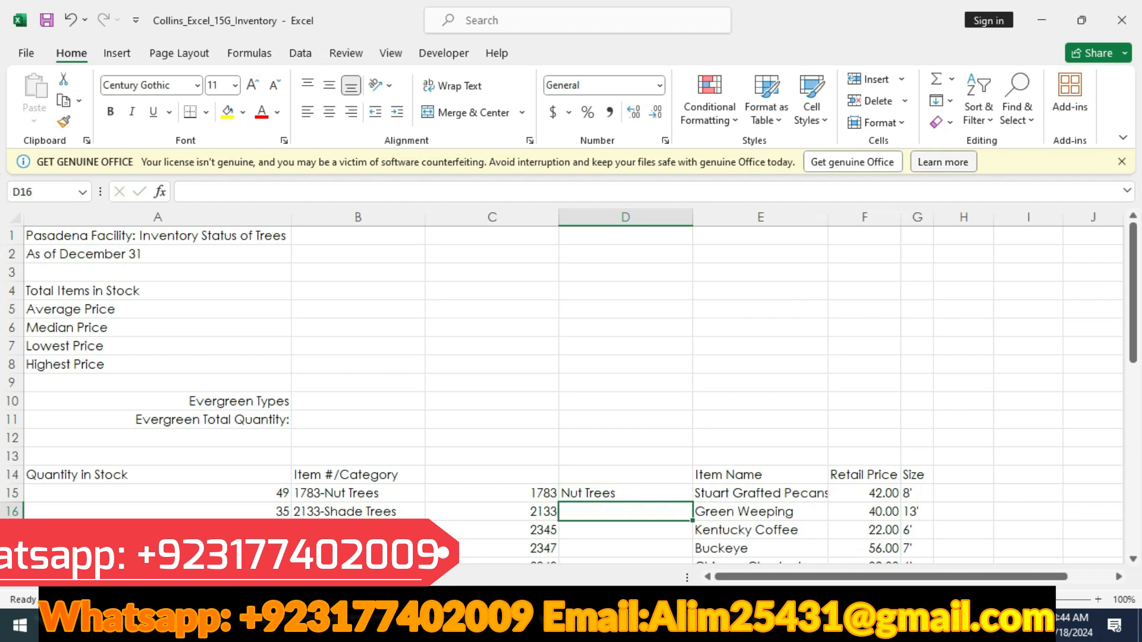
left_click(941, 100)
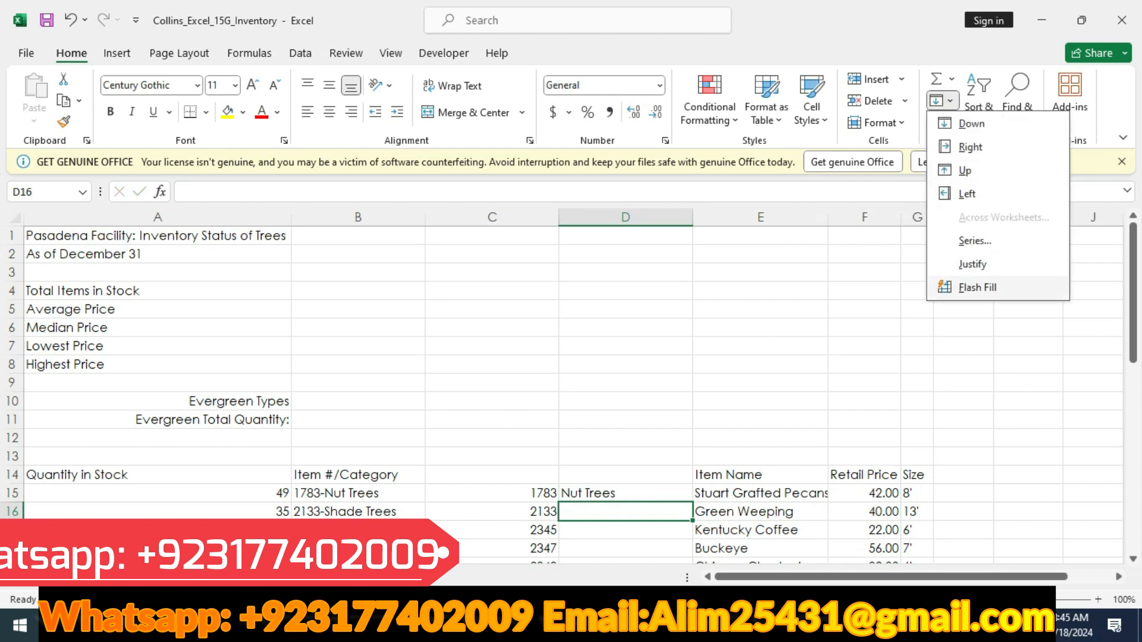
left_click(977, 287)
scroll(571, 392, "down", 1)
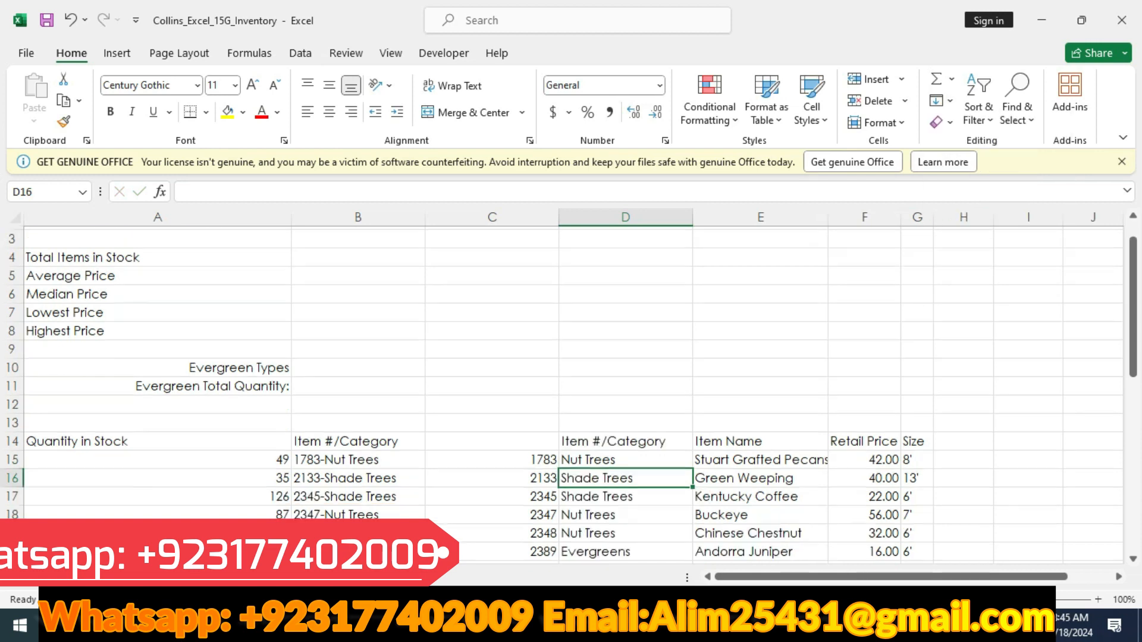
- Shorten the column title in cell D14 to Category by removing the "Item #/" part
left_click(625, 420)
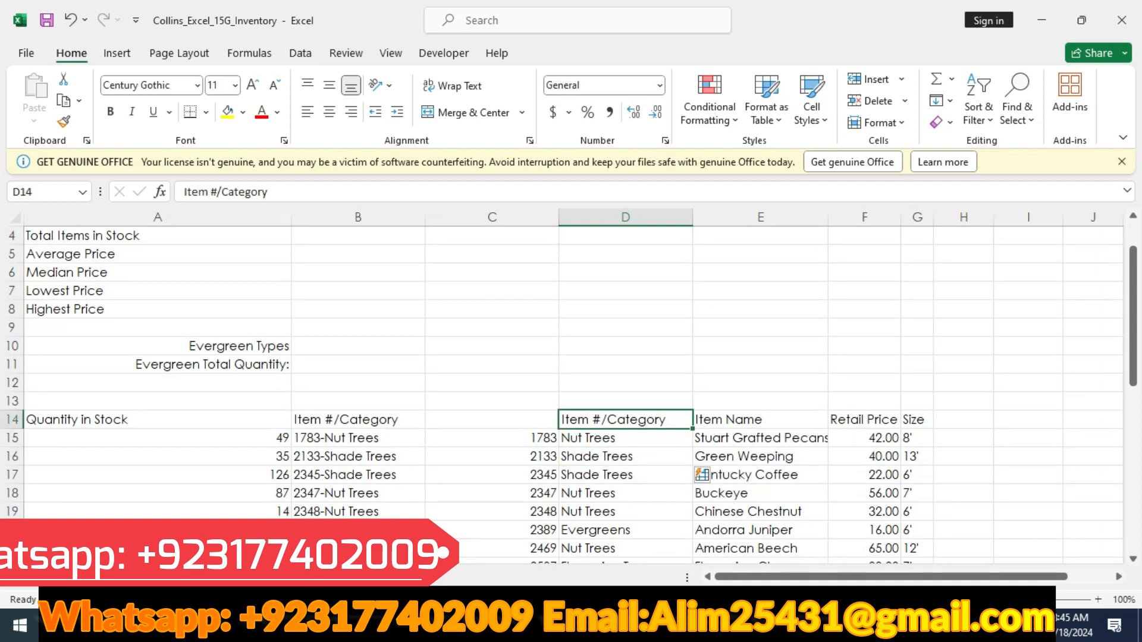
left_click_drag(218, 192, 184, 192)
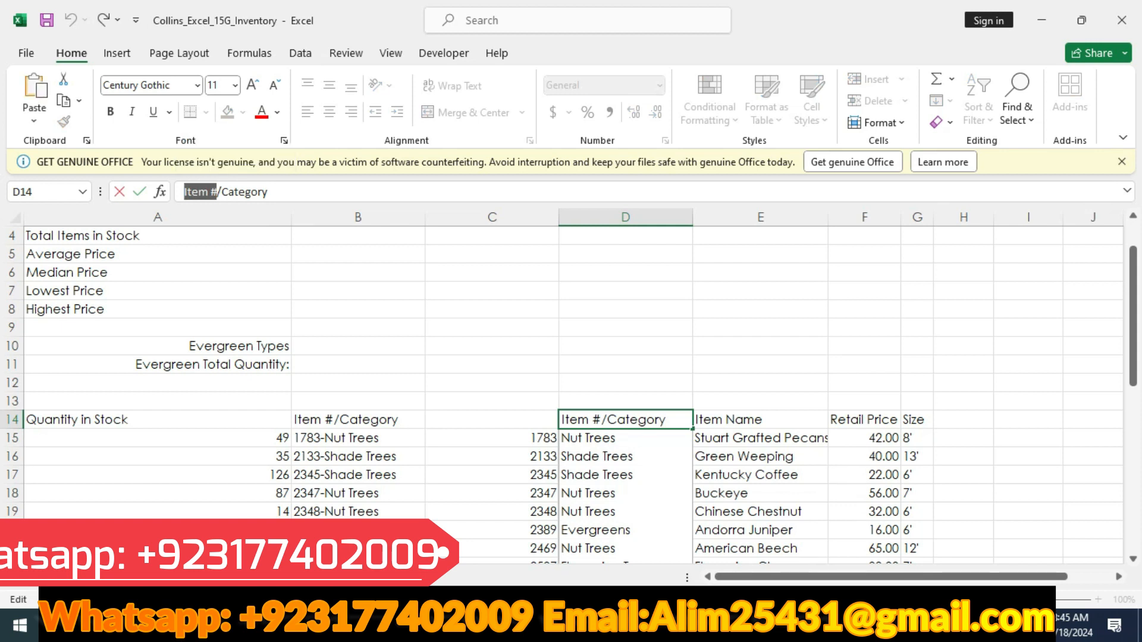
left_click(221, 192)
key("BackSpace")
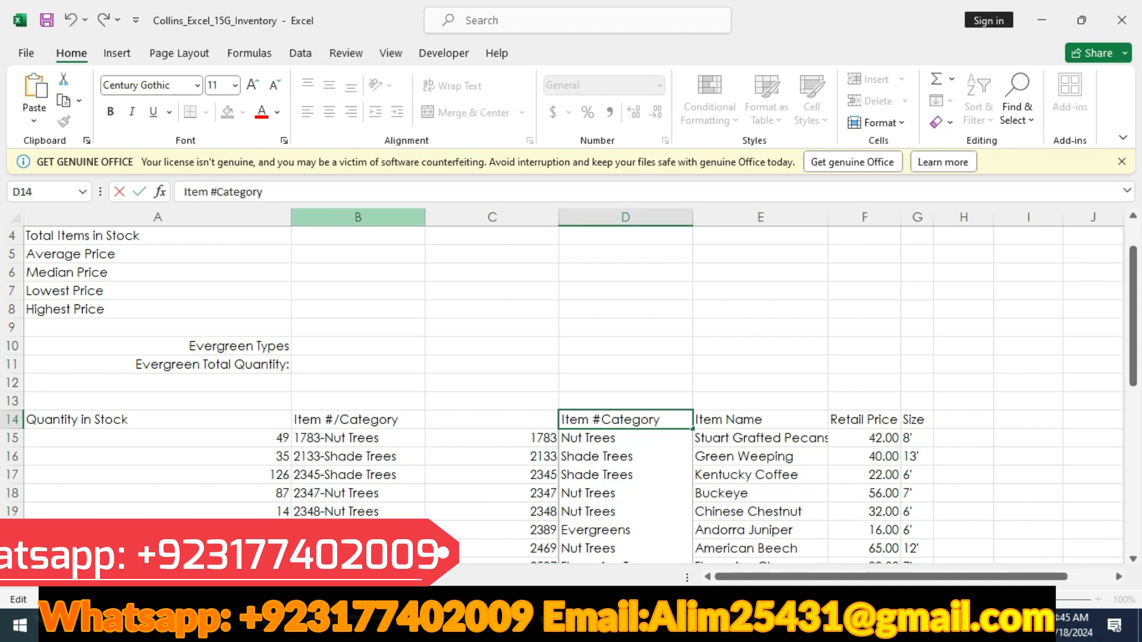
key("BackSpace")
key("BackSpace")
key("BackSpace")
key("BackSpace")
key("BackSpace")
key("BackSpace")
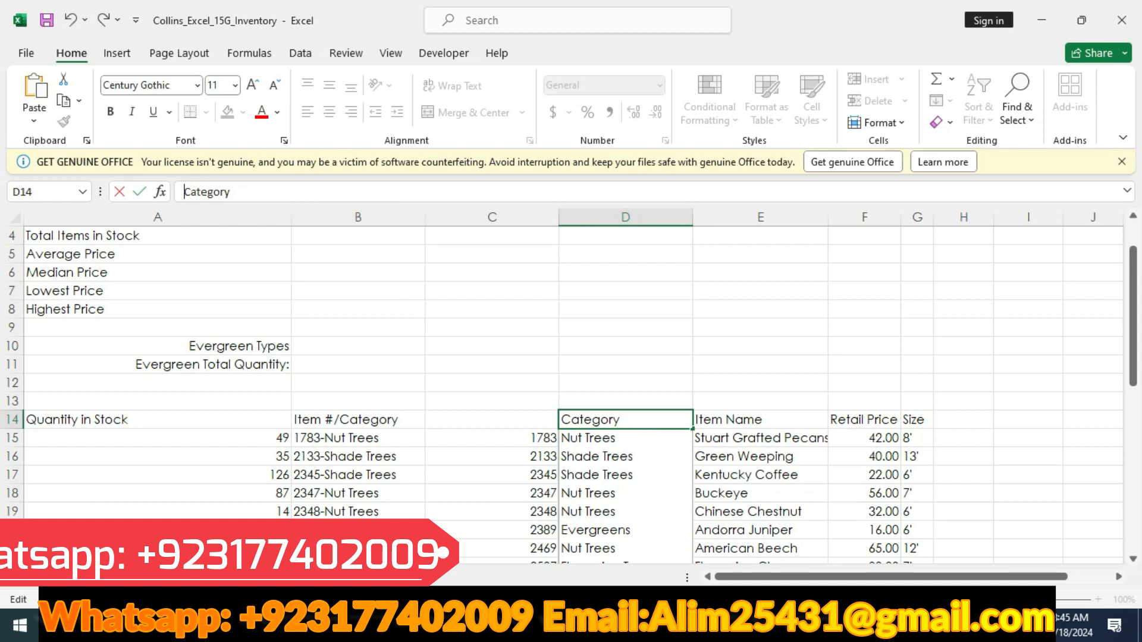
- Enter Item # as the column title in cell C14 of the Trees worksheet
left_click(492, 420)
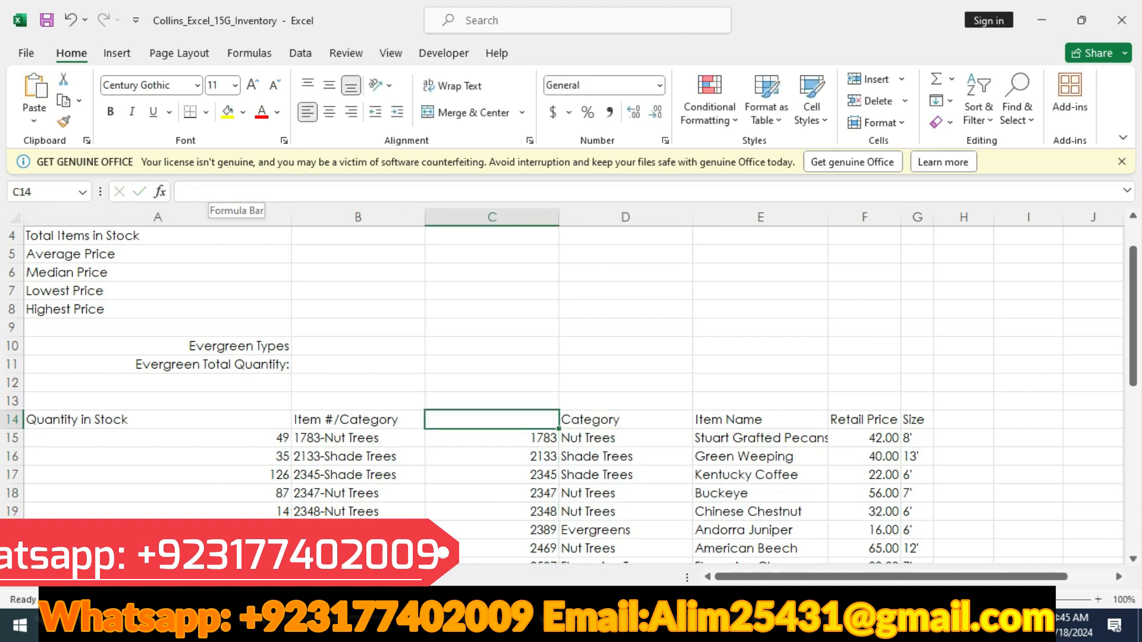
left_click(203, 191)
type("Item #")
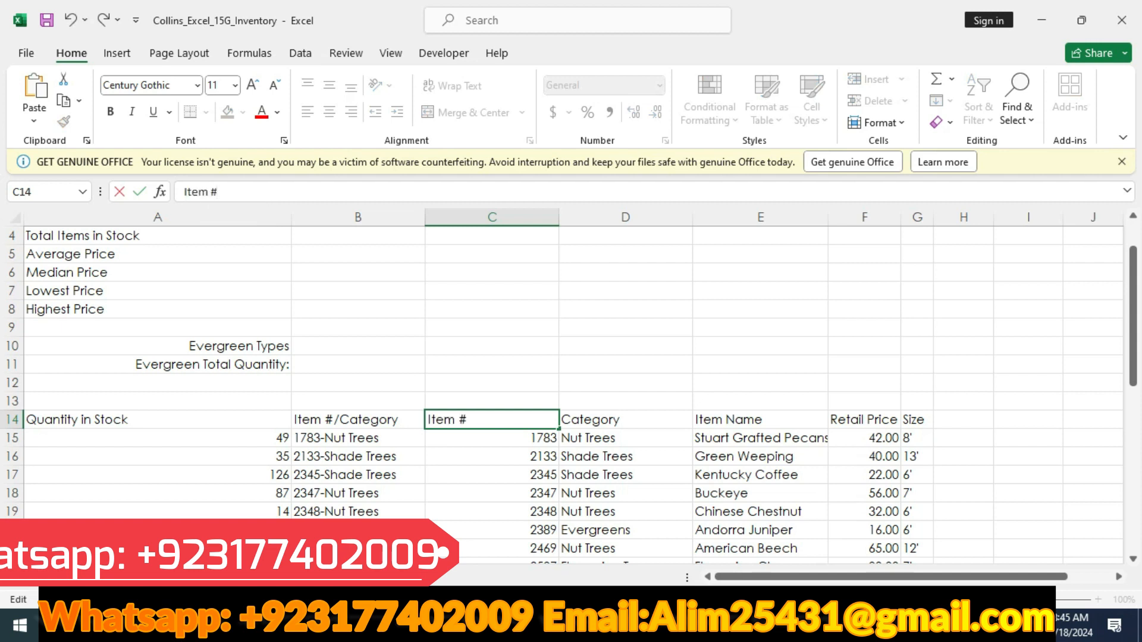
left_click(359, 420)
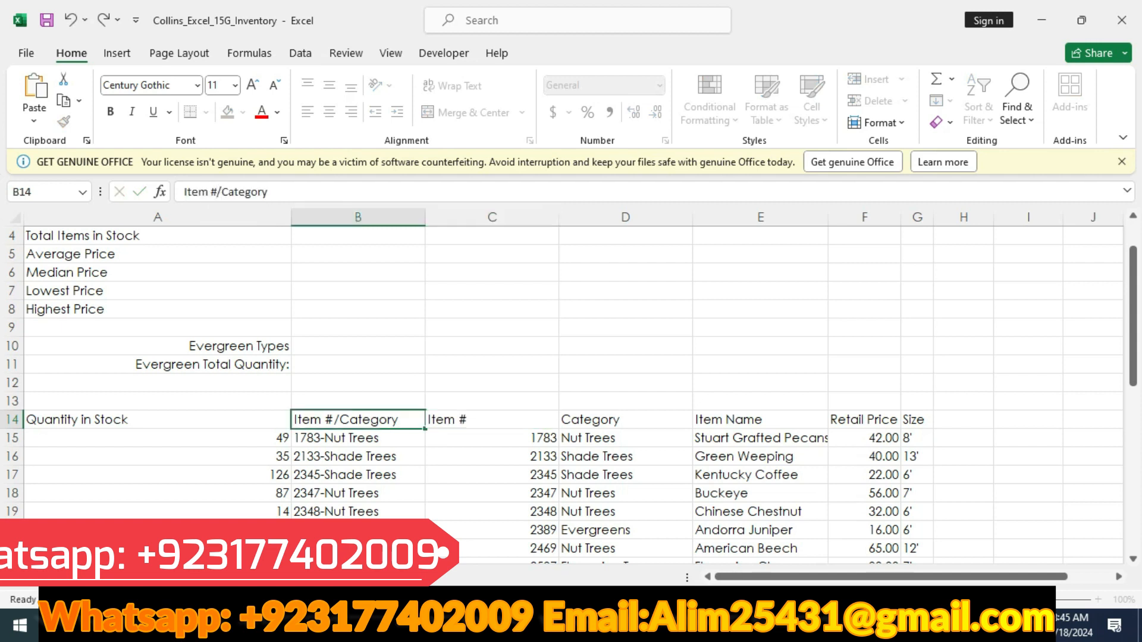
- Delete the Item #/Category column B from the Trees worksheet
left_click(358, 217)
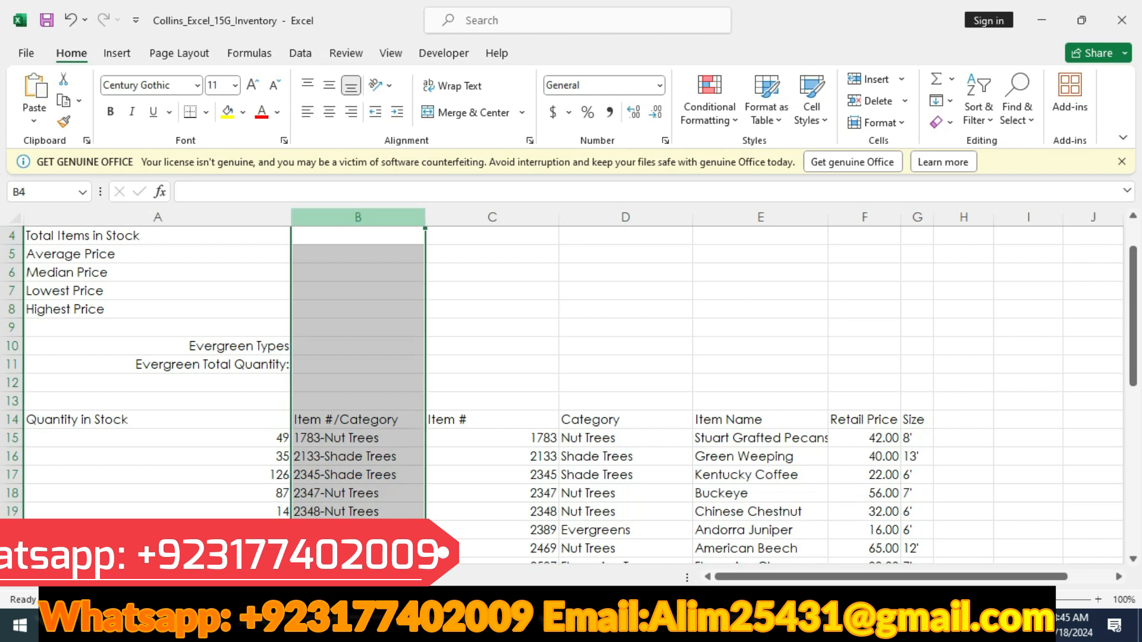
right_click(344, 219)
left_click(385, 409)
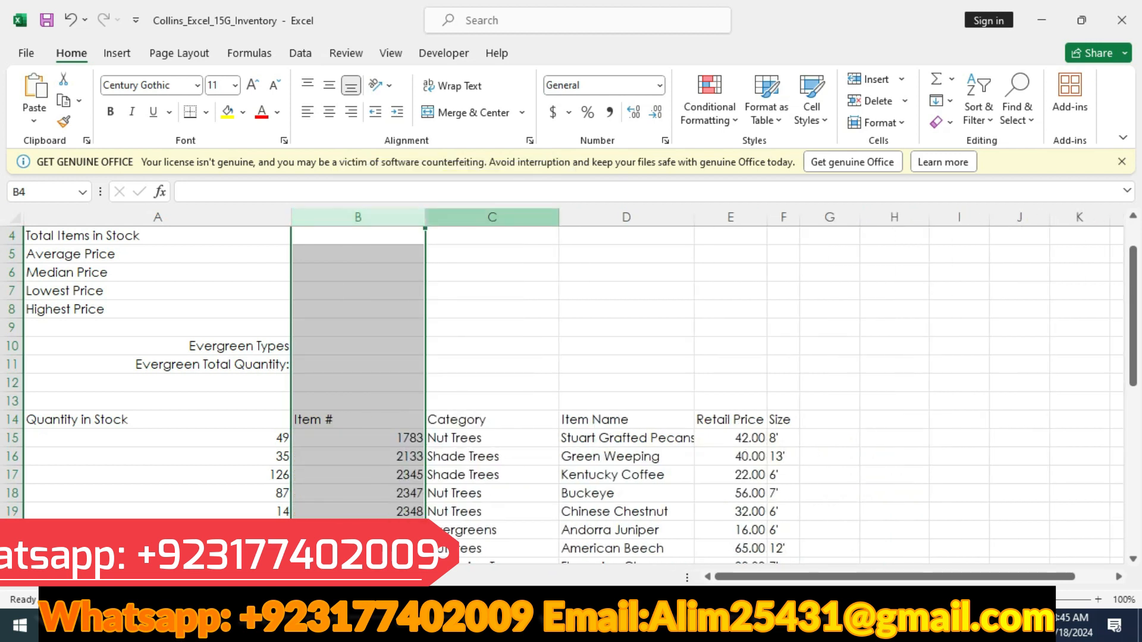
- Cut the Category column C on the Trees worksheet and paste it into column G
left_click(492, 217)
key("ctrl+x")
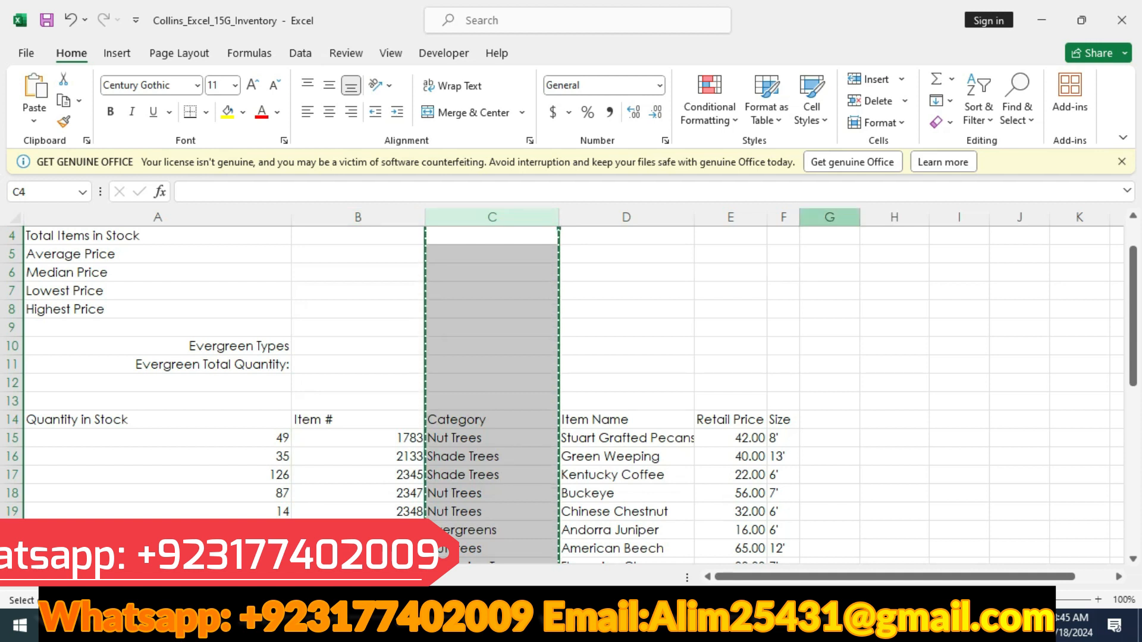
left_click(830, 217)
key("ctrl+v")
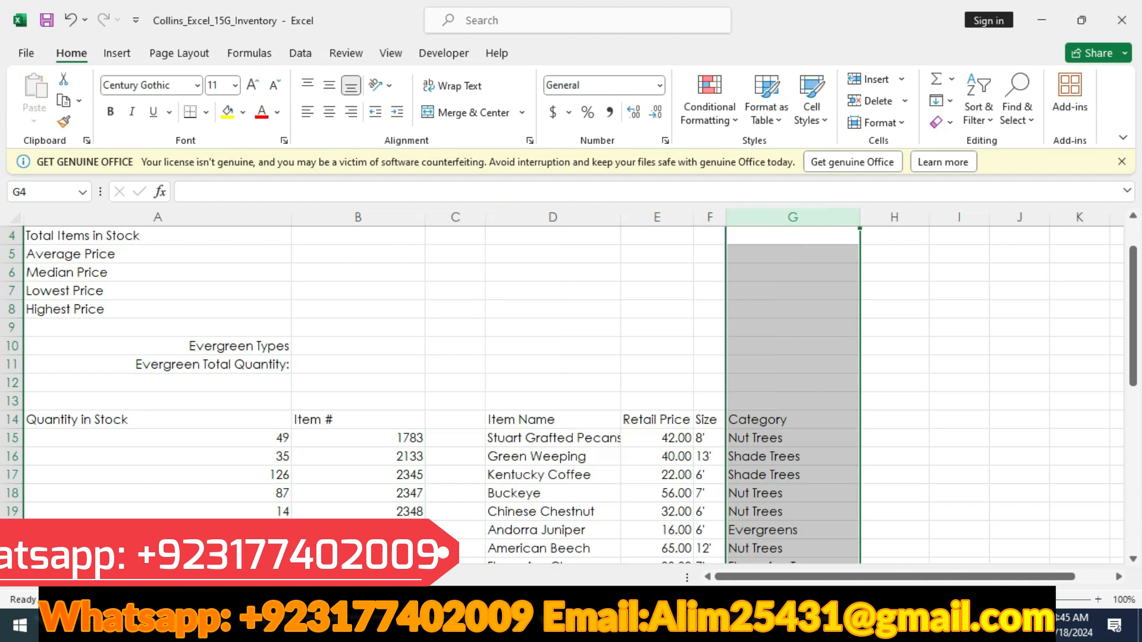
- Delete the empty column C from the Trees worksheet
left_click(467, 217)
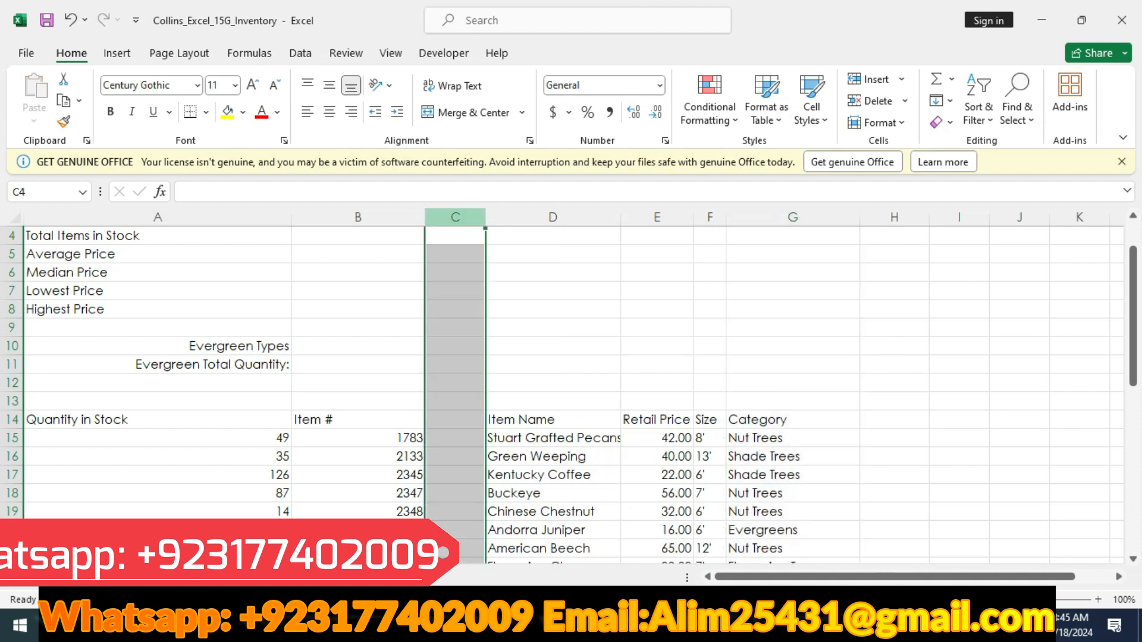
right_click(468, 217)
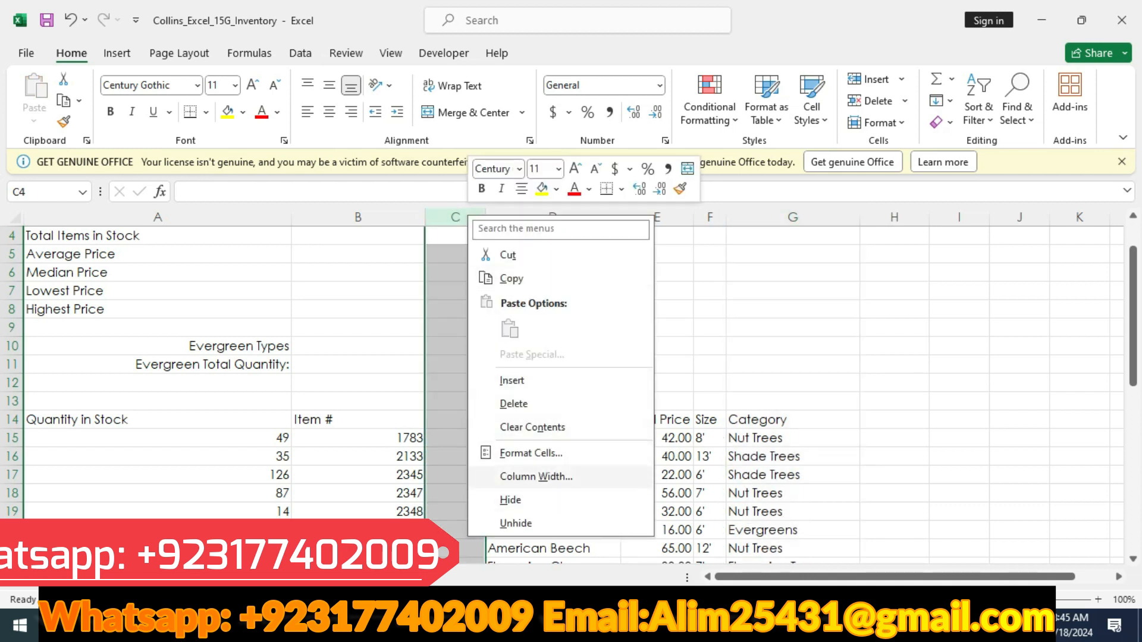
left_click(514, 403)
- Check the Word instructions, then AutoFit the widths of columns A:F on the Trees worksheet
scroll(443, 552, "down", 2)
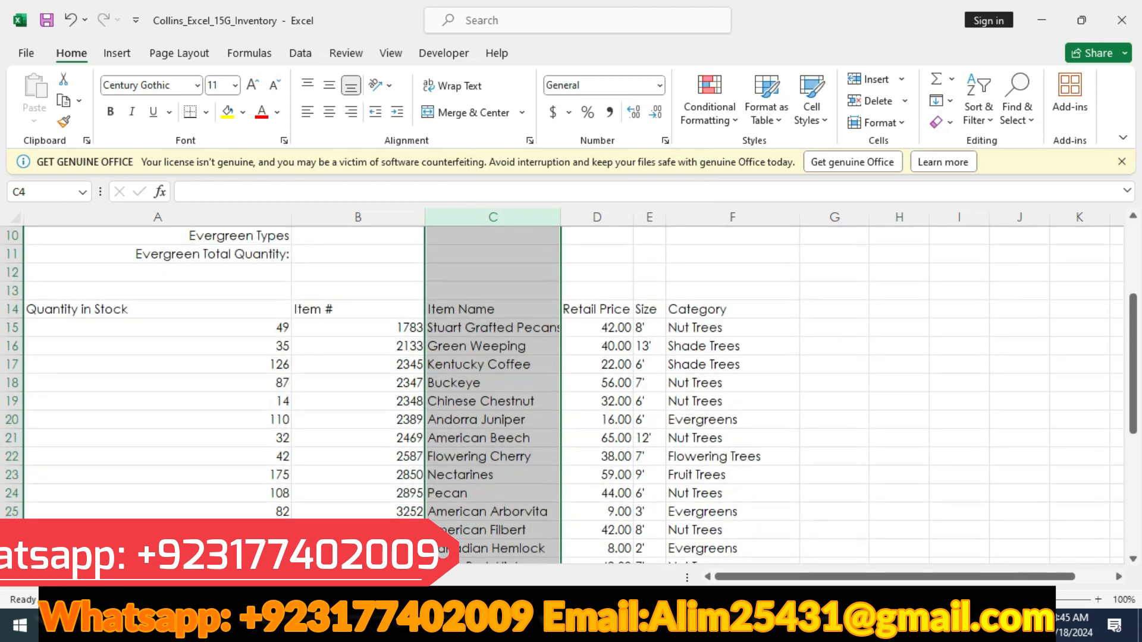
key("alt+Tab")
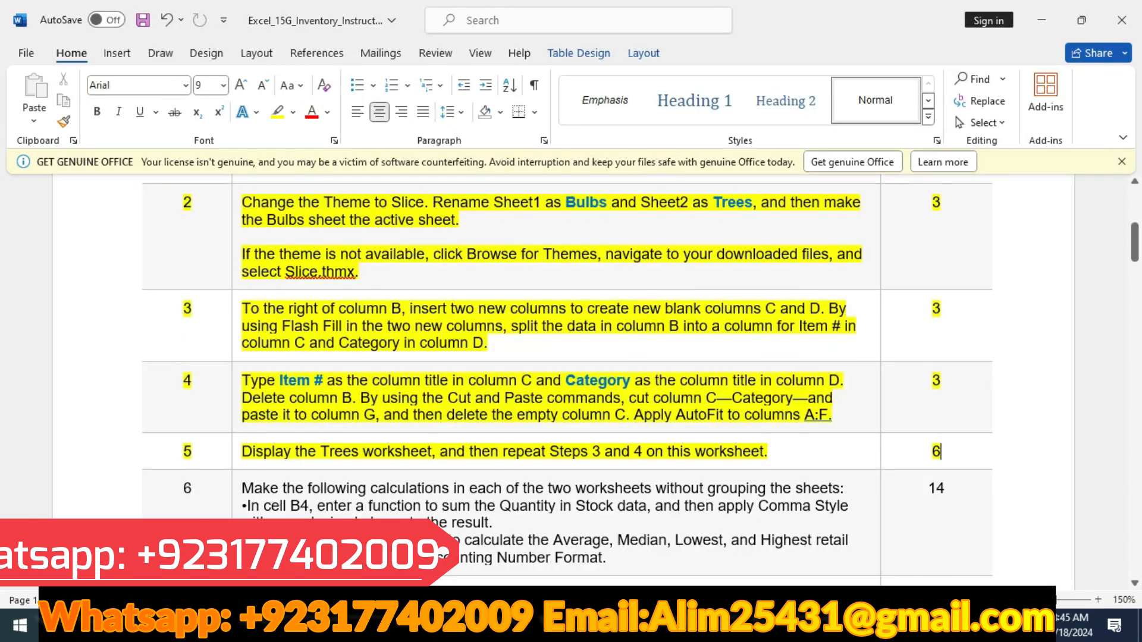
scroll(565, 381, "down", 3)
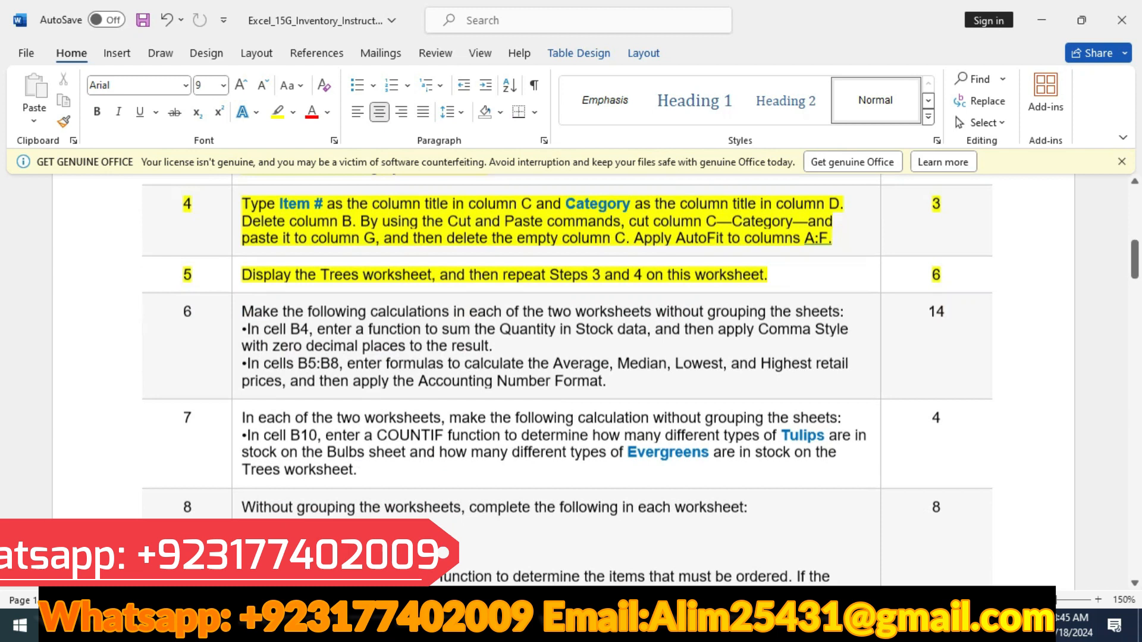
key("alt+Tab")
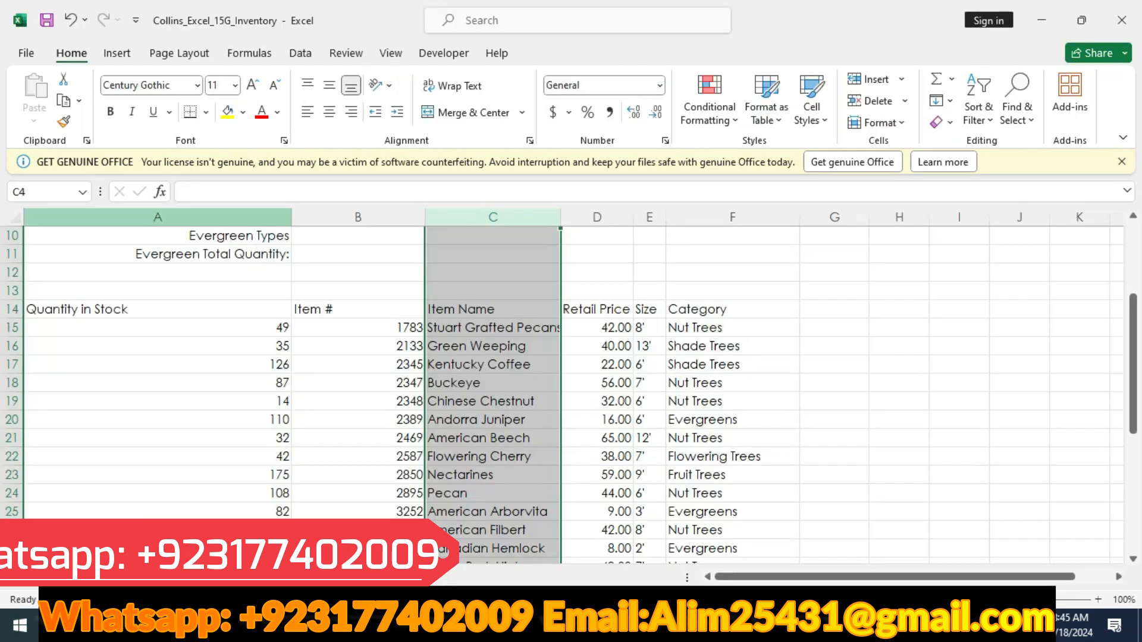
left_click(157, 217)
left_click_drag(158, 217, 732, 217)
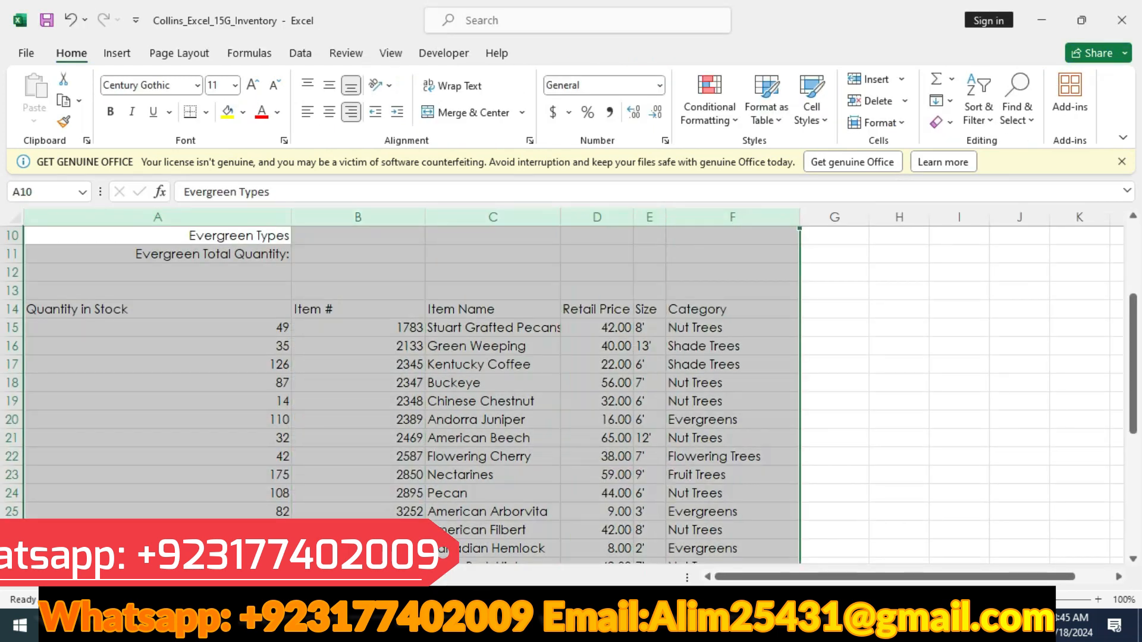
double_click(800, 218)
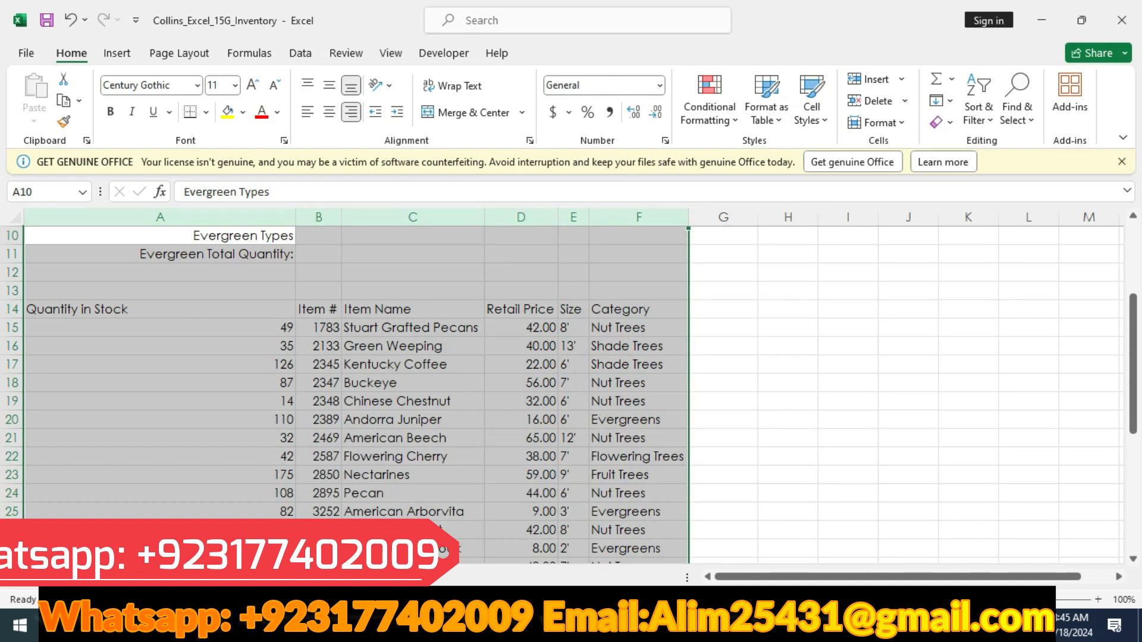
- Switch to the Word instructions and highlight the whole step 6 row in yellow
key("alt+Tab")
left_click(132, 326)
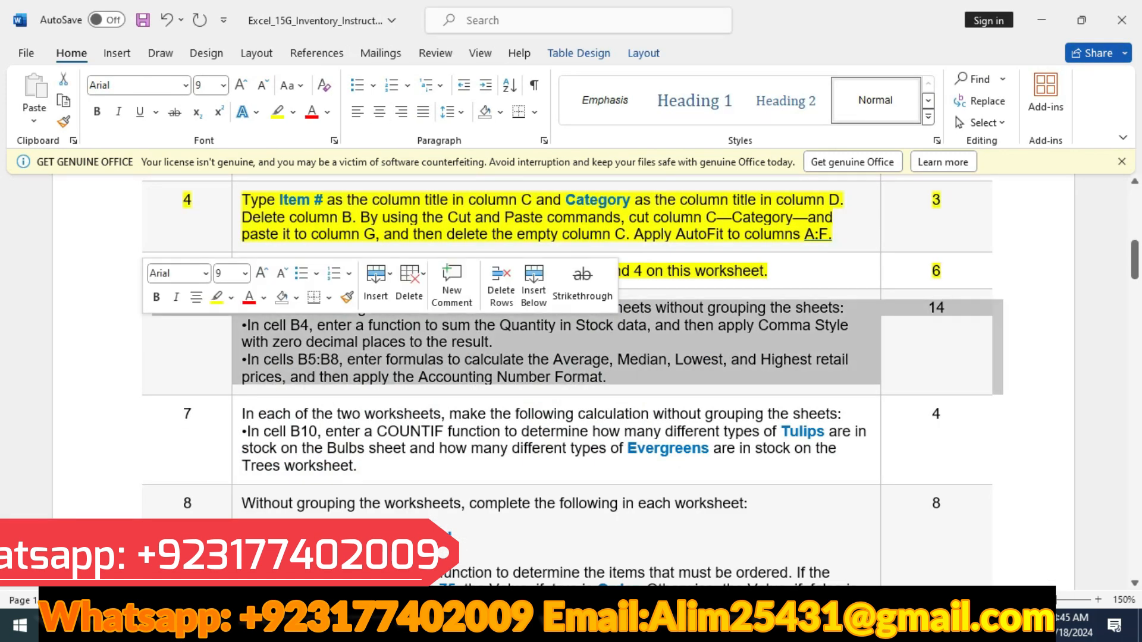
left_click(217, 297)
left_click(946, 310)
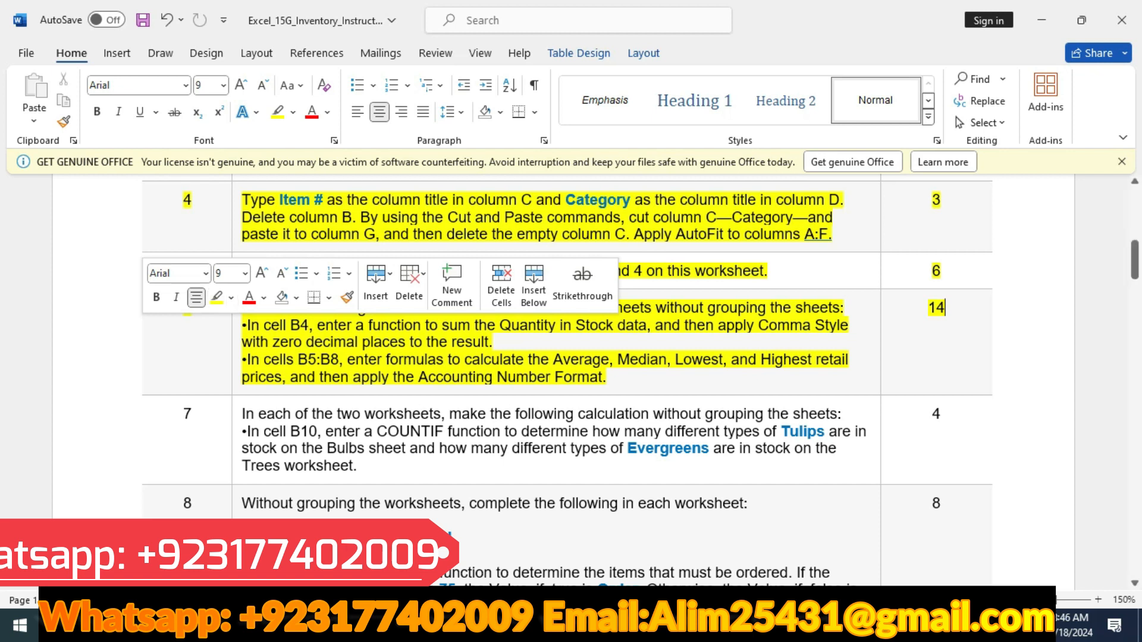
left_click(993, 307)
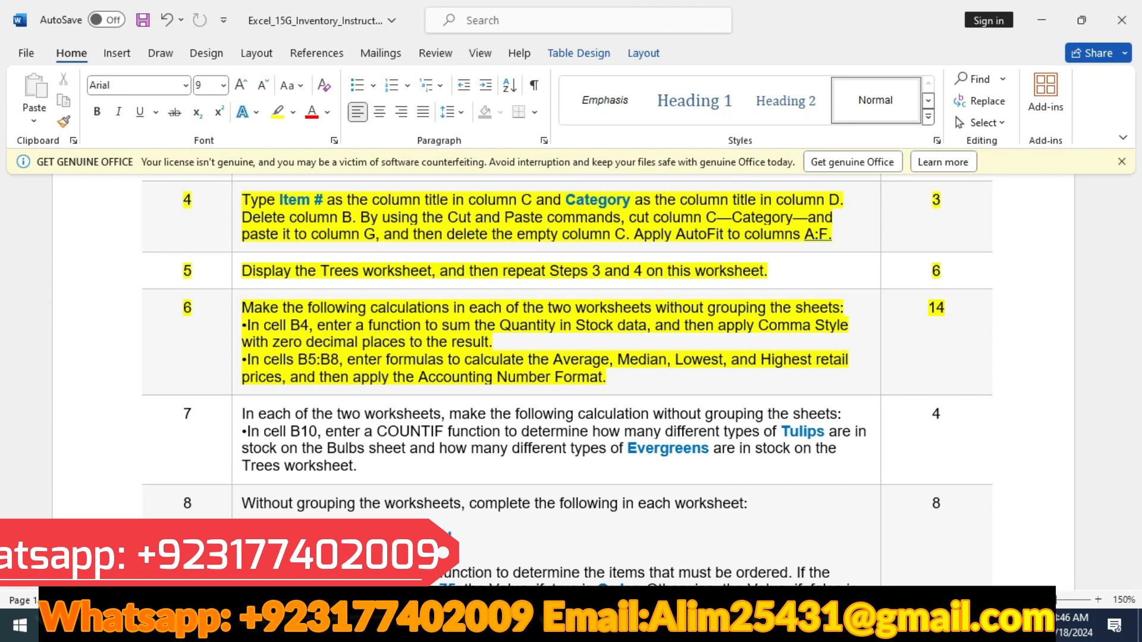
- Return to Excel and, on the Bulbs worksheet, enter =SUM(A15:A42) in cell B4 to total the Quantity in Stock
key("alt+Tab")
key("ctrl+Page_Down")
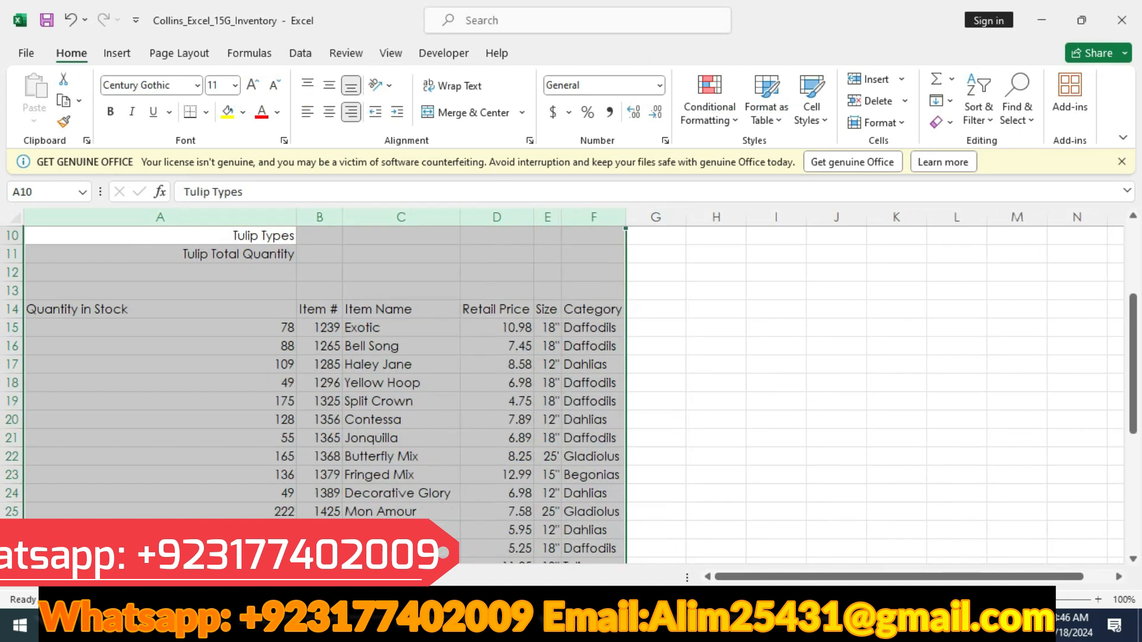
scroll(571, 393, "up", 3)
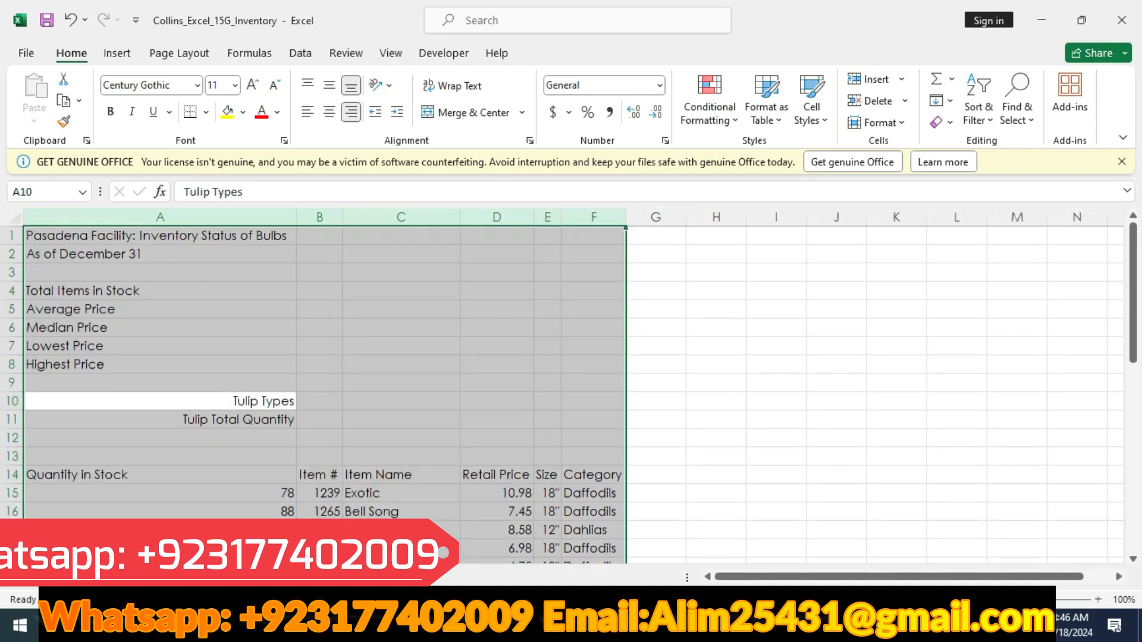
left_click(320, 291)
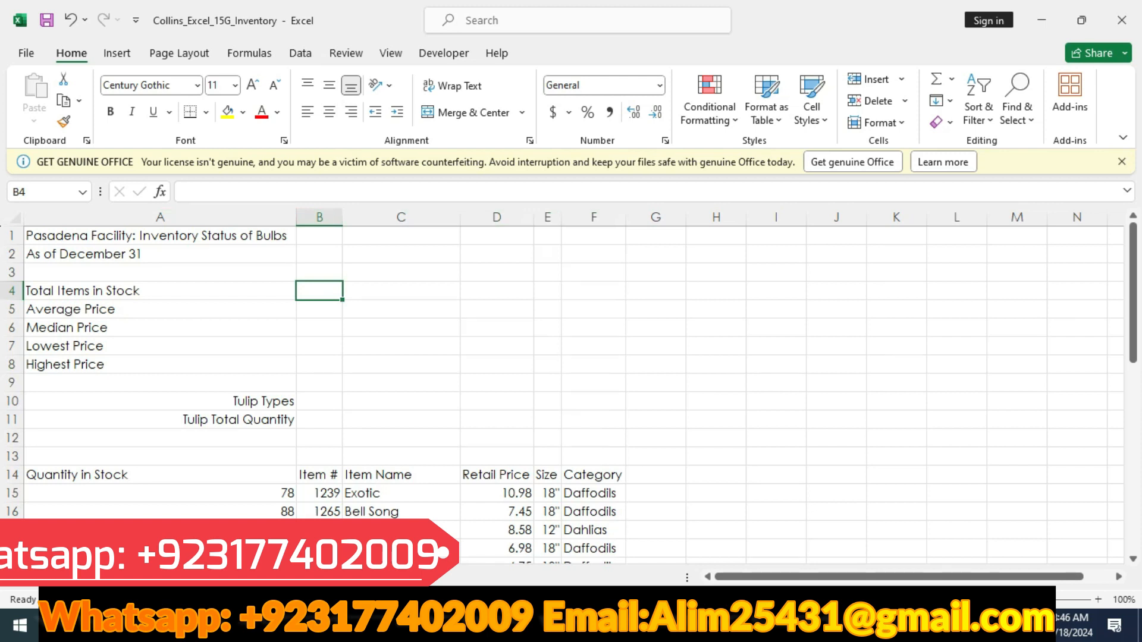
type("=sum")
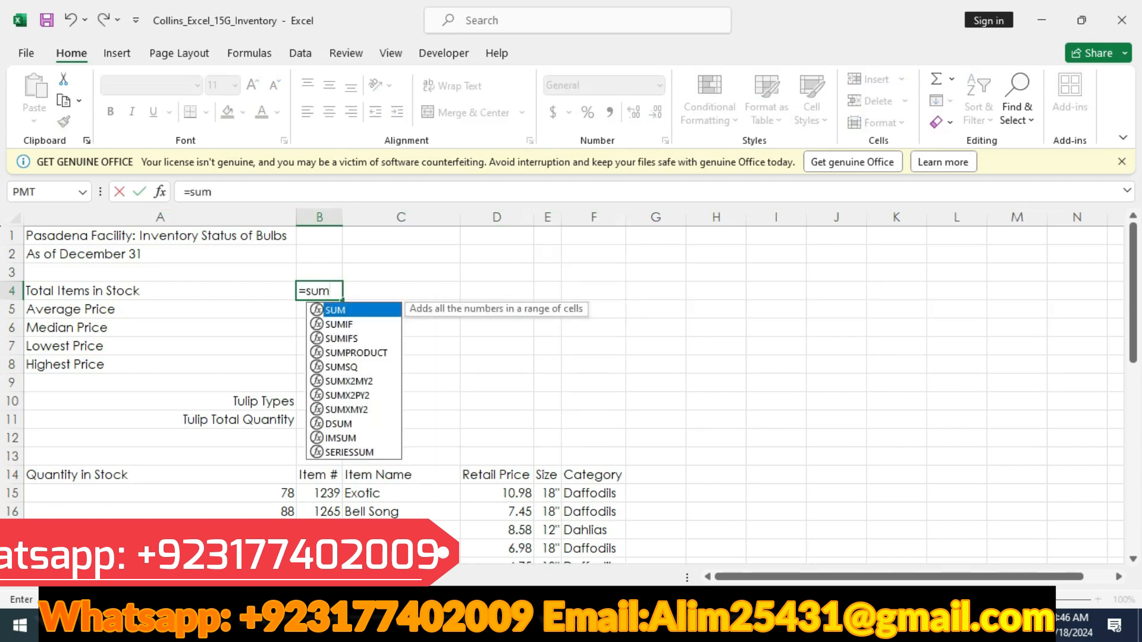
type("(")
left_click_drag(280, 493, 280, 531)
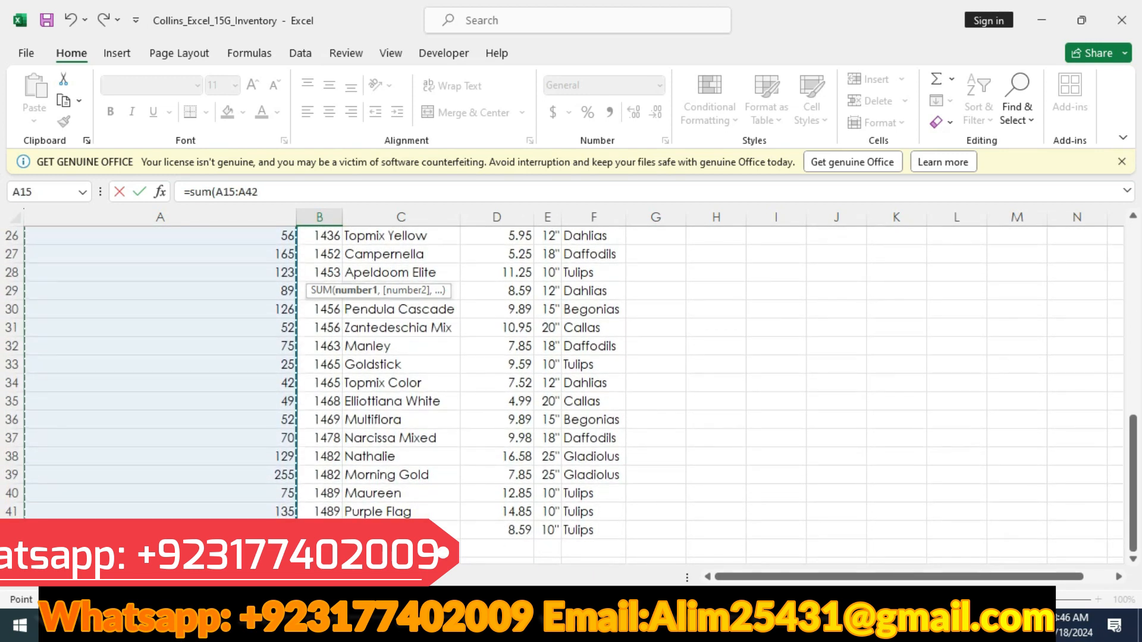
type(")")
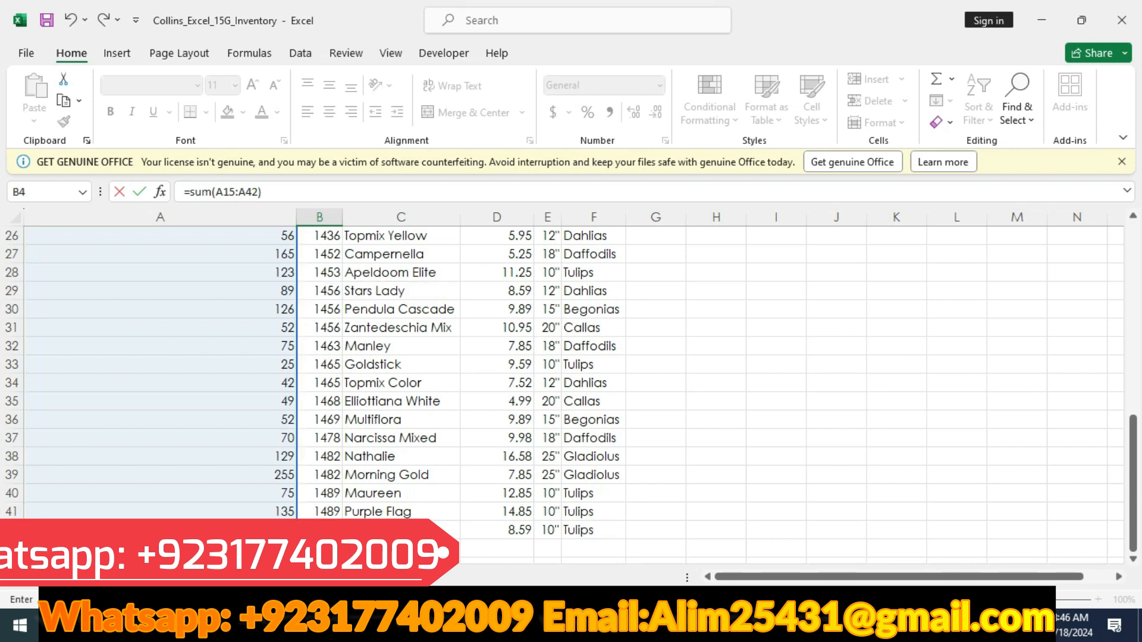
key("Return")
scroll(571, 387, "up", 2)
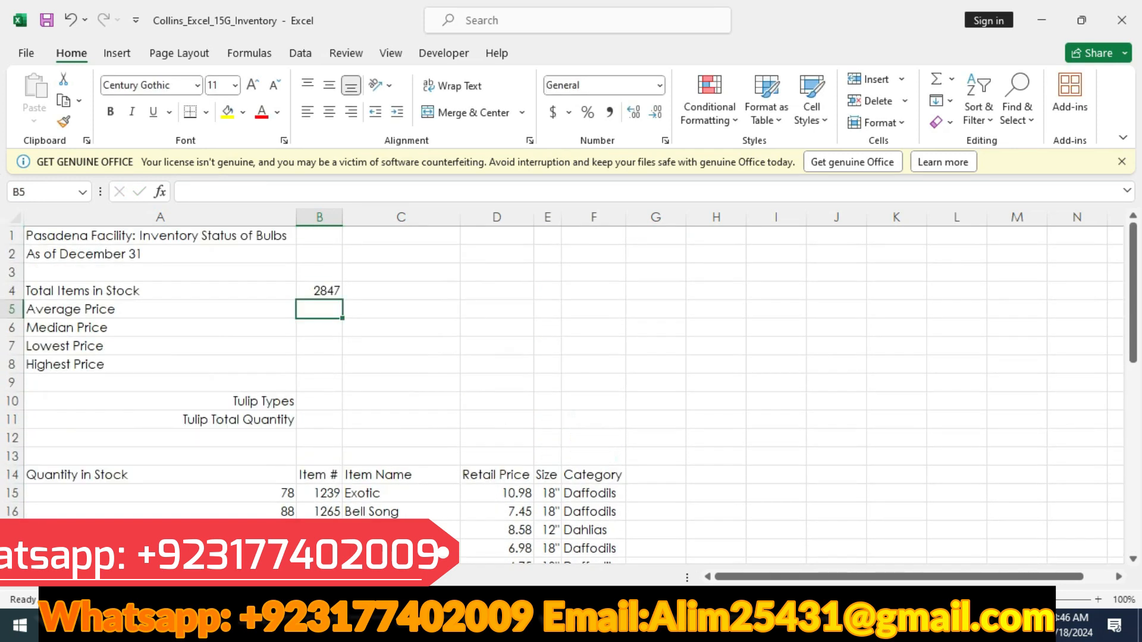
- Consult the instructions and format cell B4 with Comma Style and zero decimal places
key("alt+Tab")
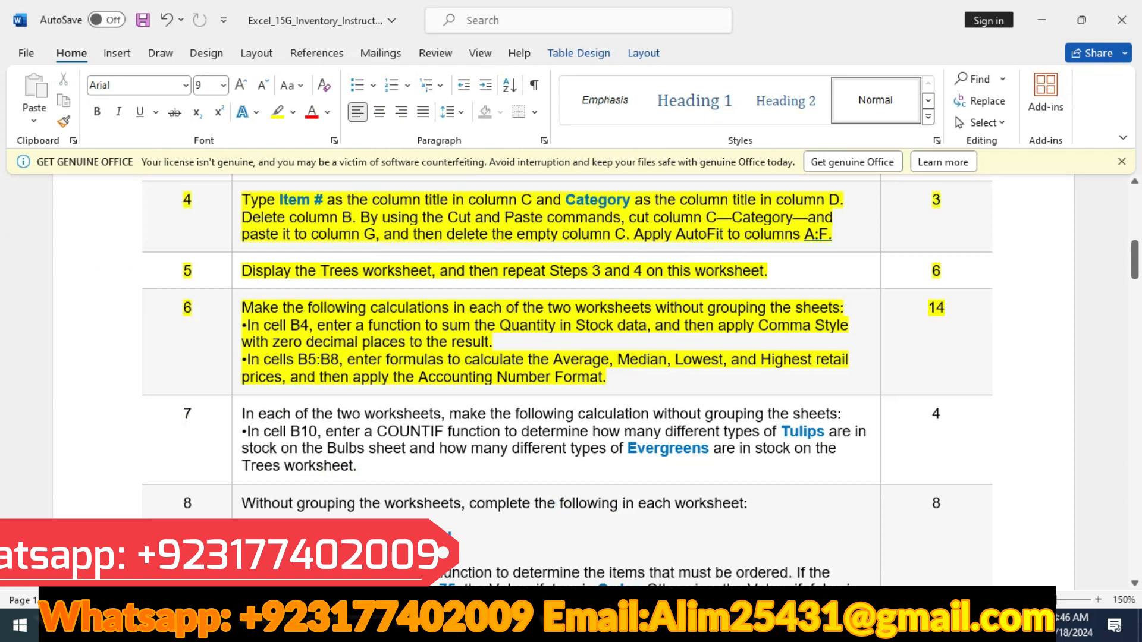
key("alt+Tab")
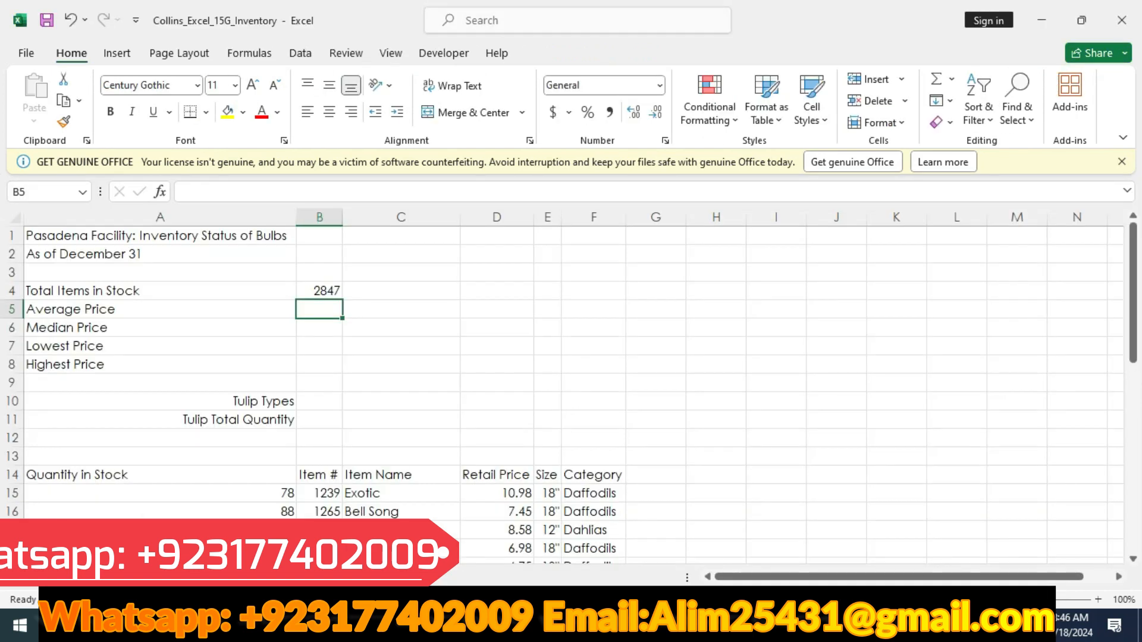
left_click(319, 291)
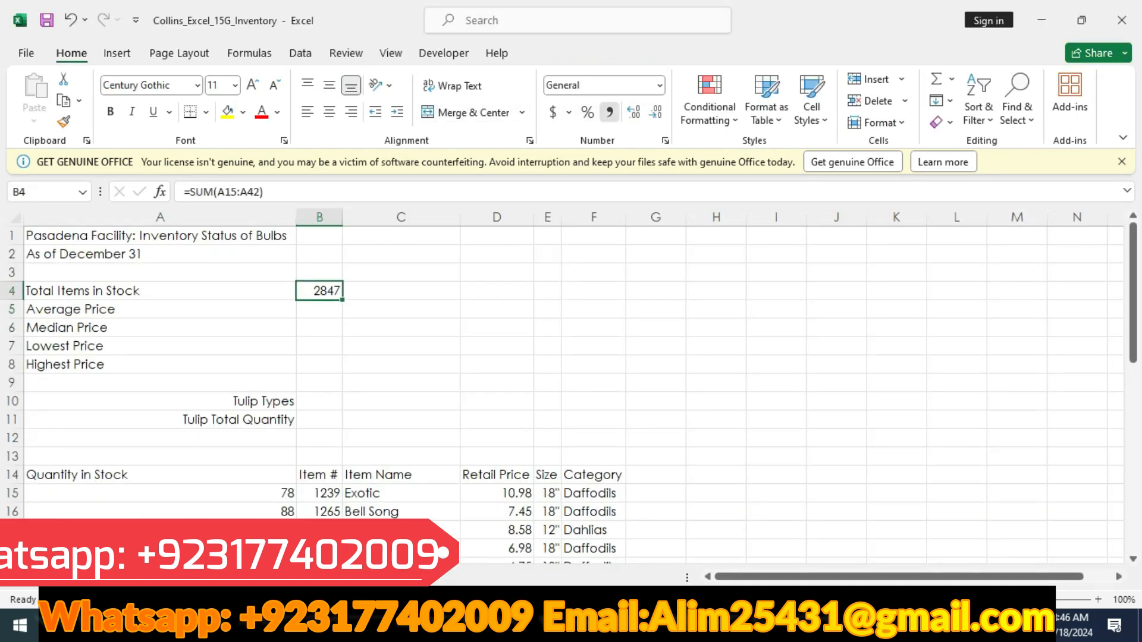
left_click(609, 111)
left_click(655, 112)
left_click(655, 112)
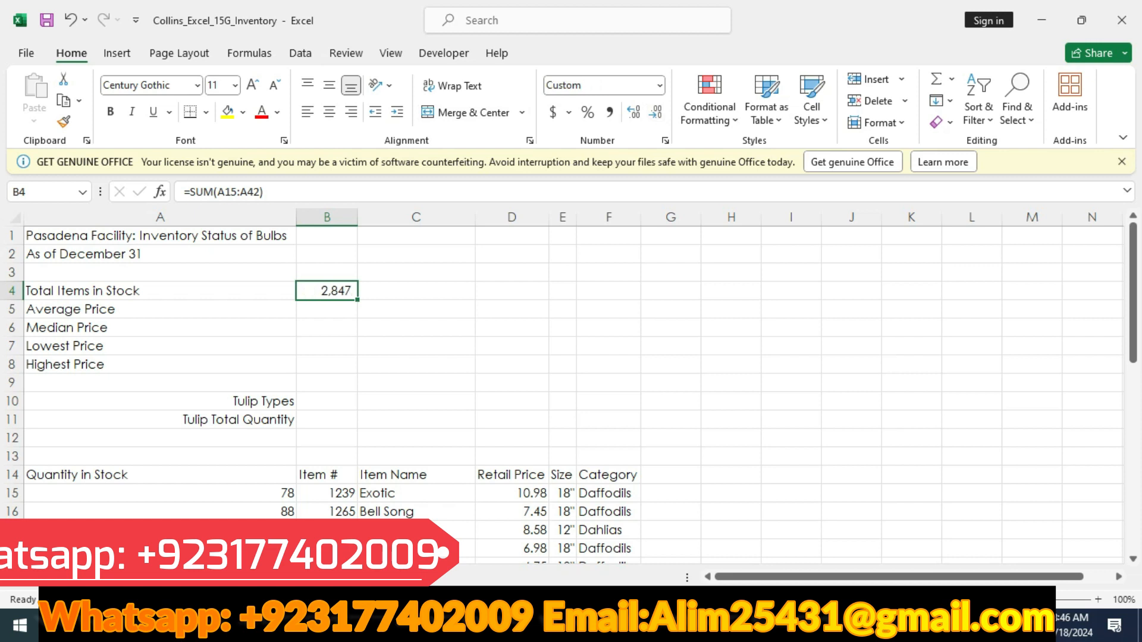
- Recheck the instructions and enter =AVERAGE(D15:D42) in cell B5 to calculate the average retail price of the bulbs
key("alt+Tab")
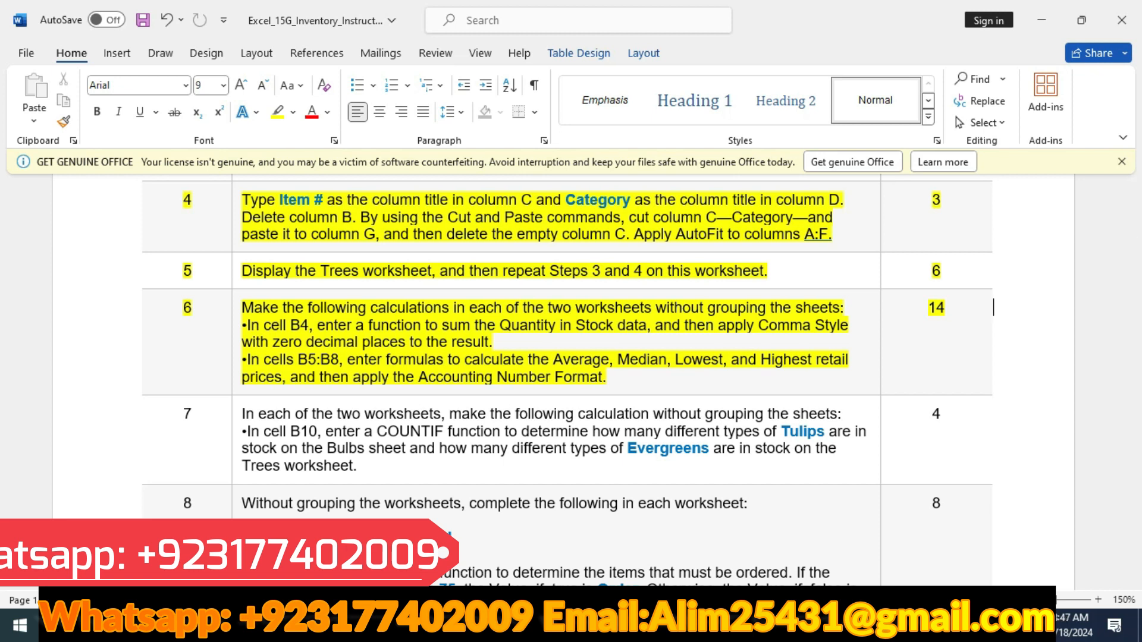
key("alt+Tab")
left_click(327, 309)
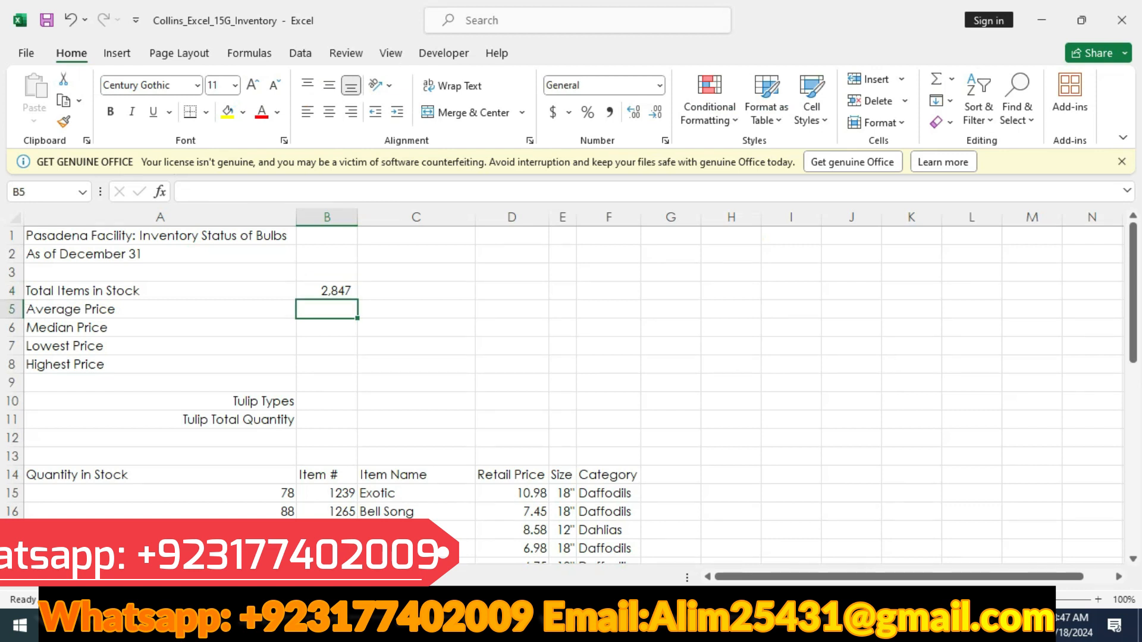
type("=av")
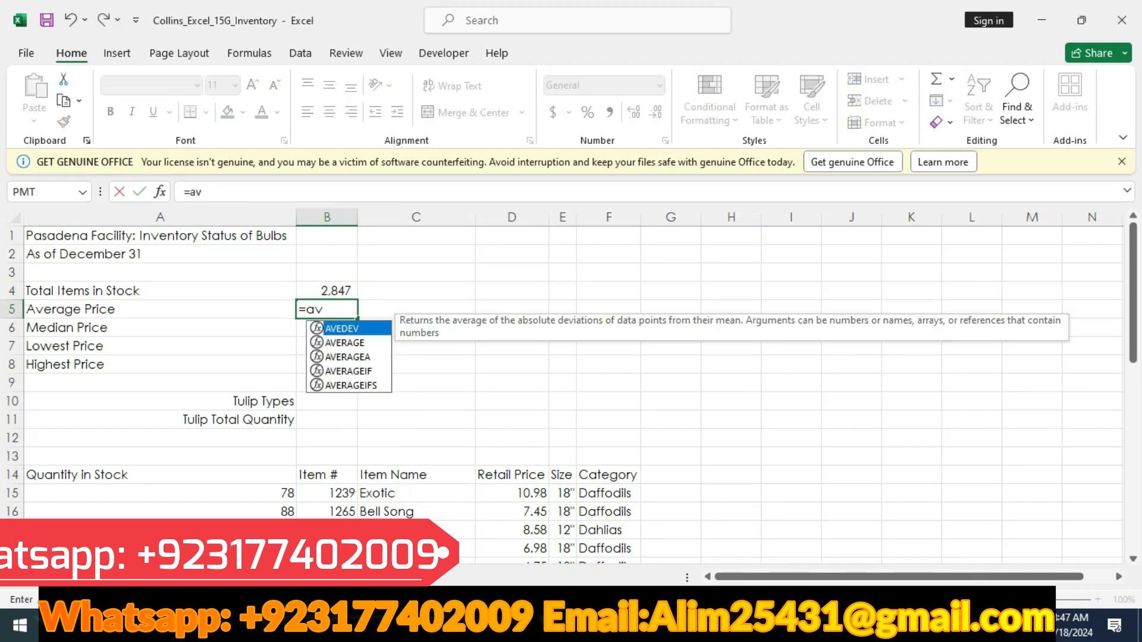
type("erage(")
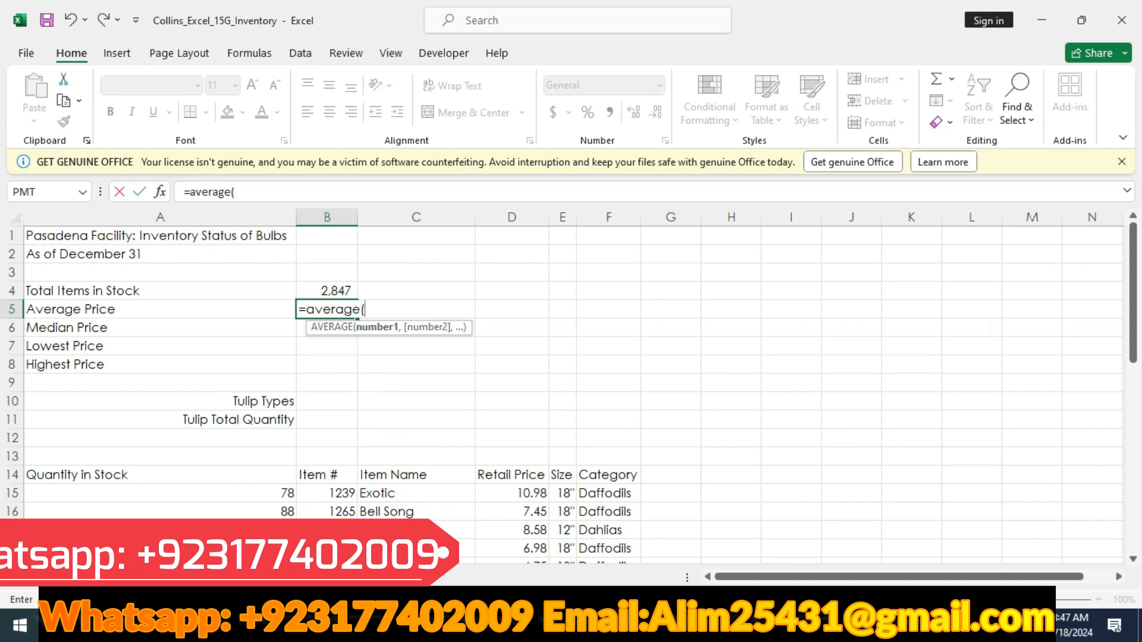
mouse_move(512, 493)
left_mouse_down()
mouse_move(512, 559)
mouse_move(513, 512)
left_mouse_up()
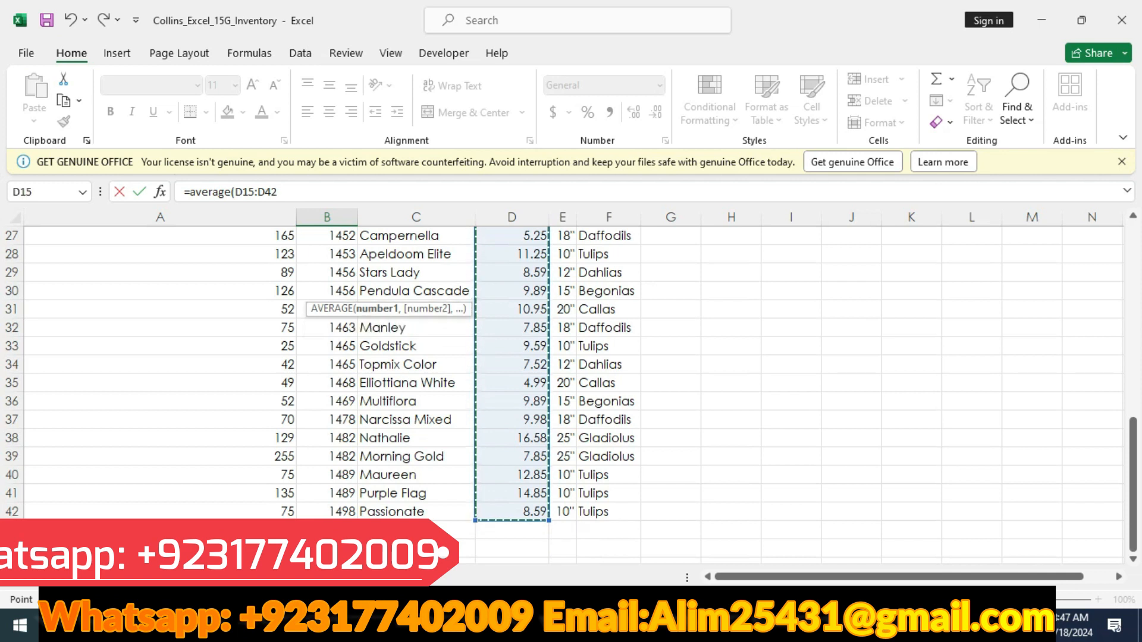
type(")")
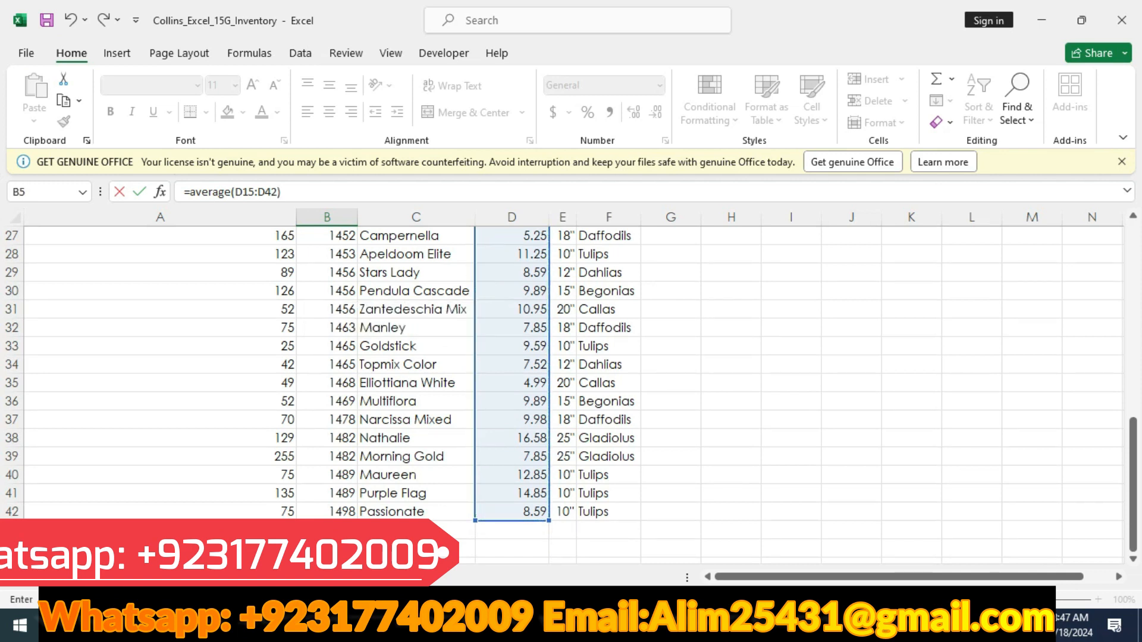
key("Return")
scroll(571, 357, "up", 1)
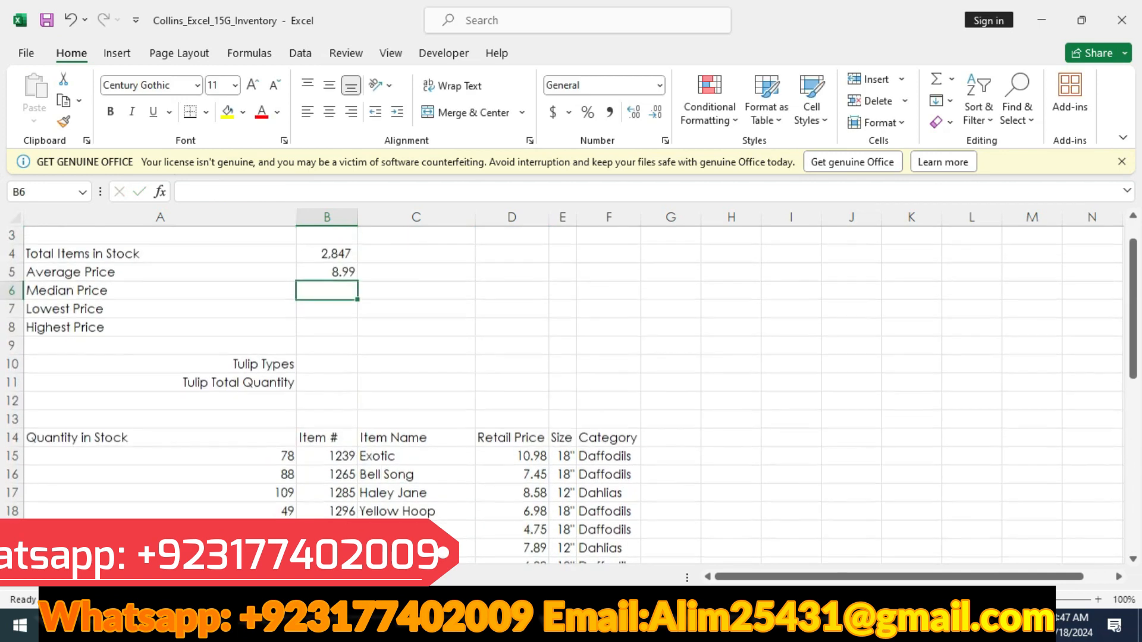
- Enter =MEDIAN(D15:D42) in cell B6 of the Bulbs worksheet to calculate the median retail price
type("=meda")
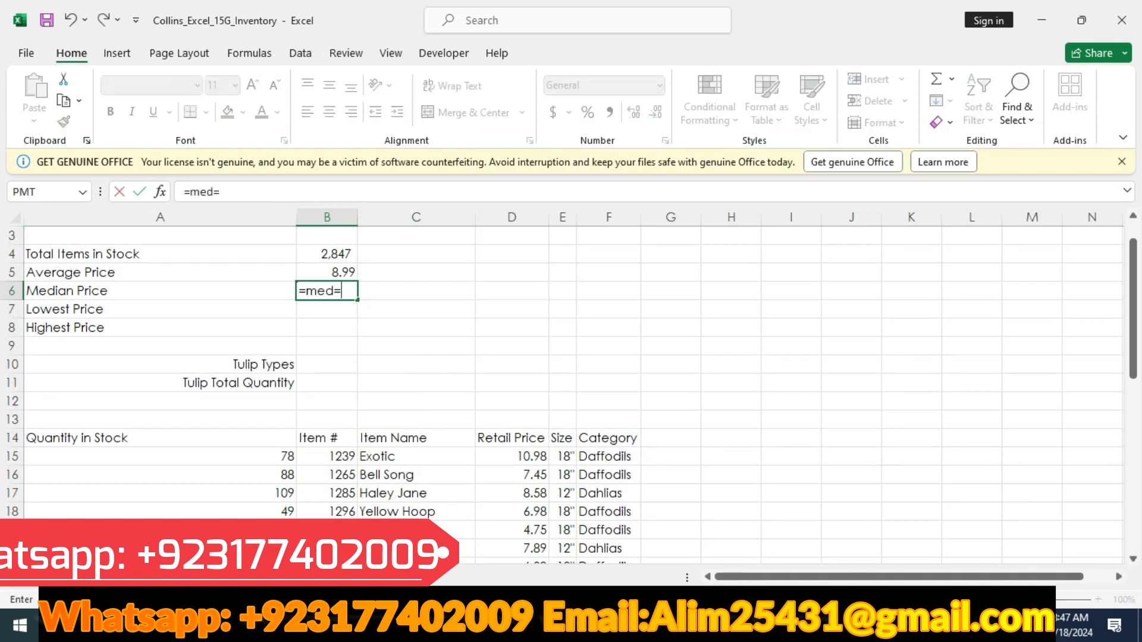
key("BackSpace")
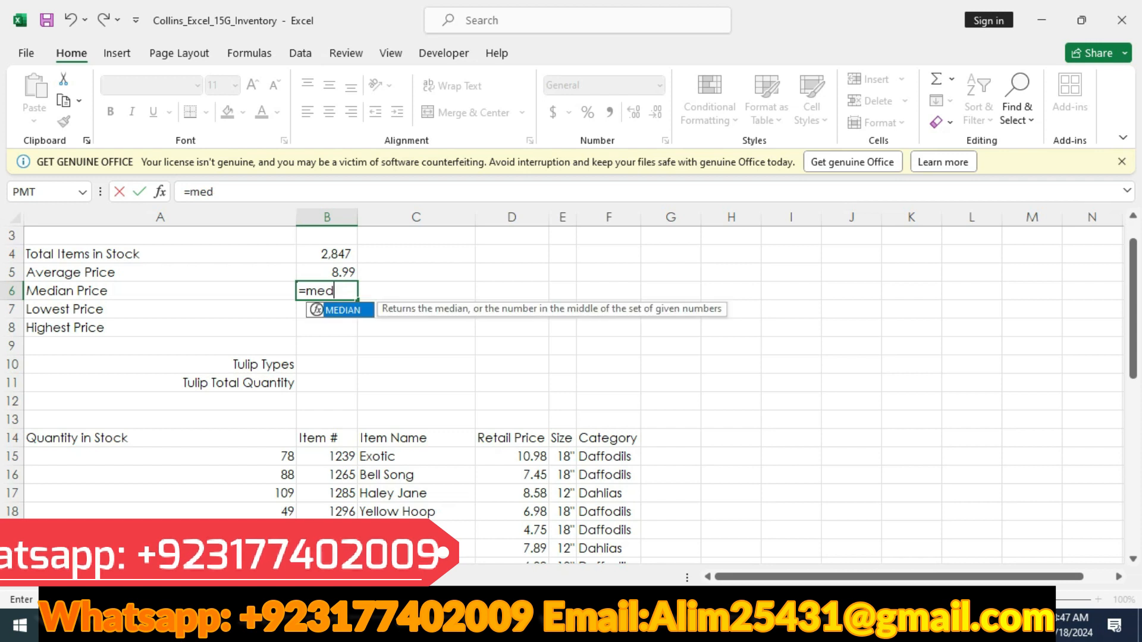
type("ian(")
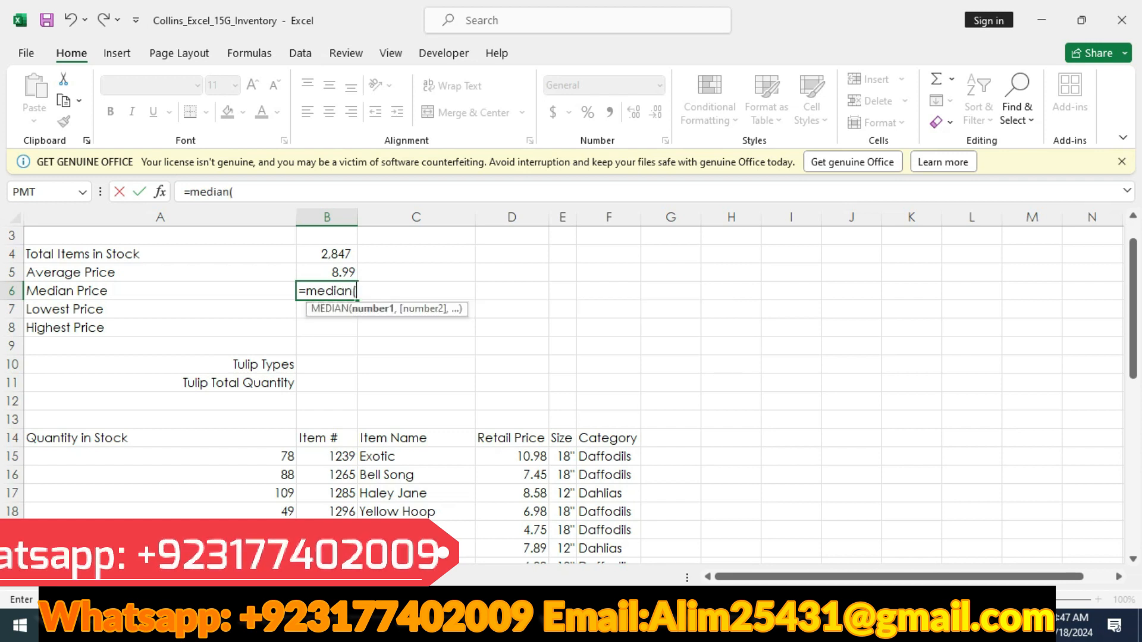
left_click_drag(512, 456, 512, 535)
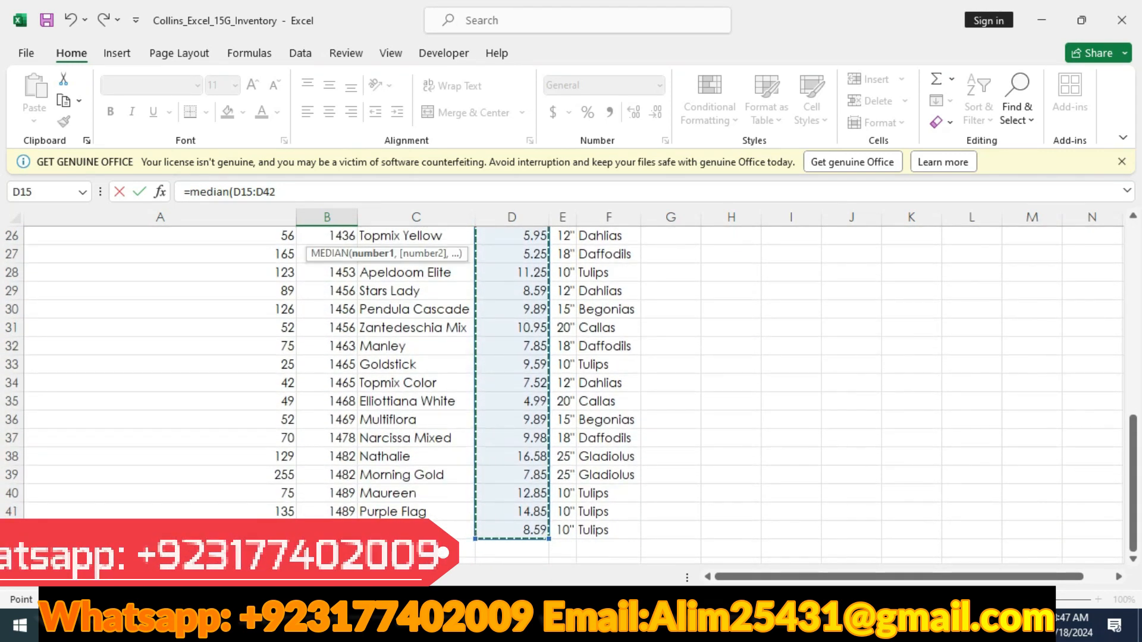
type(")")
key("Return")
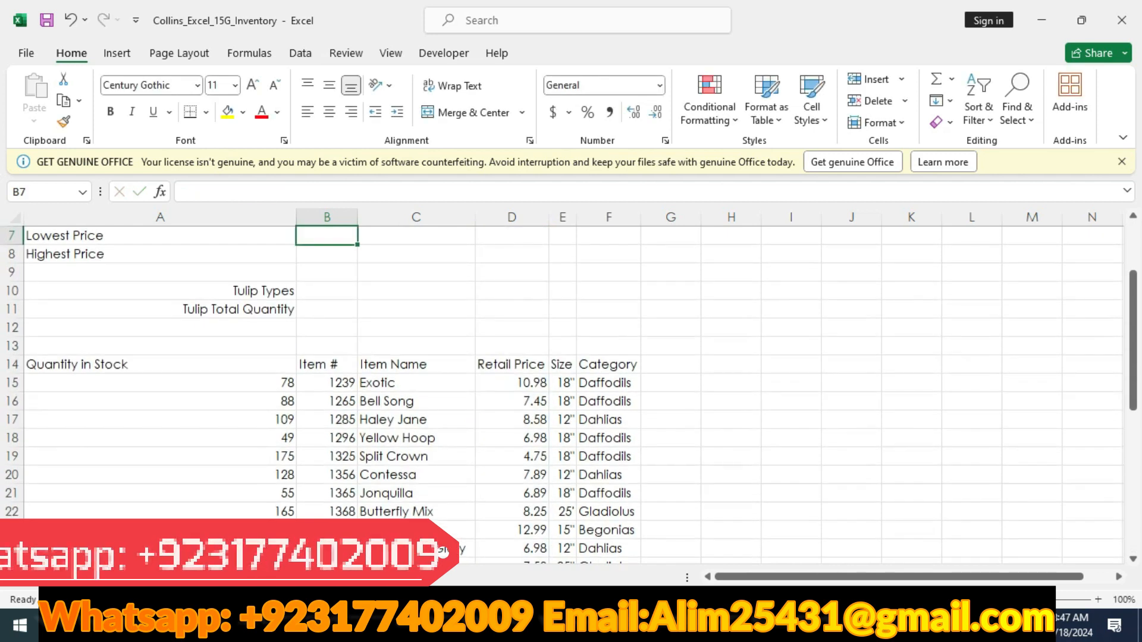
- Enter =MIN(D15:D42) in cell B7 of the Bulbs worksheet to find the lowest retail price
type("=m")
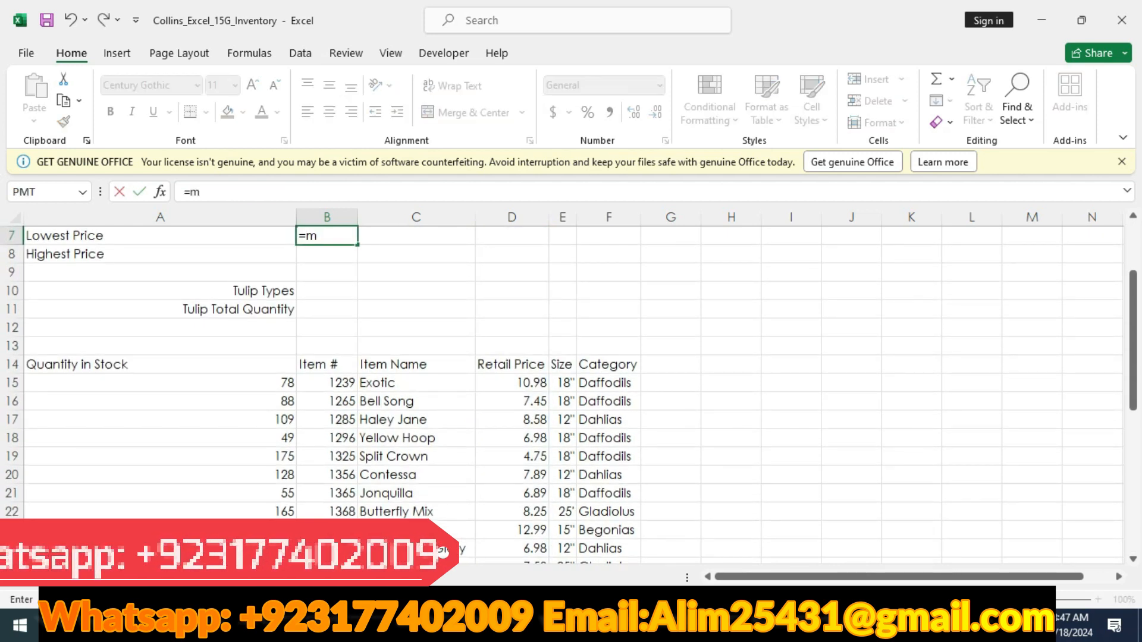
type("in")
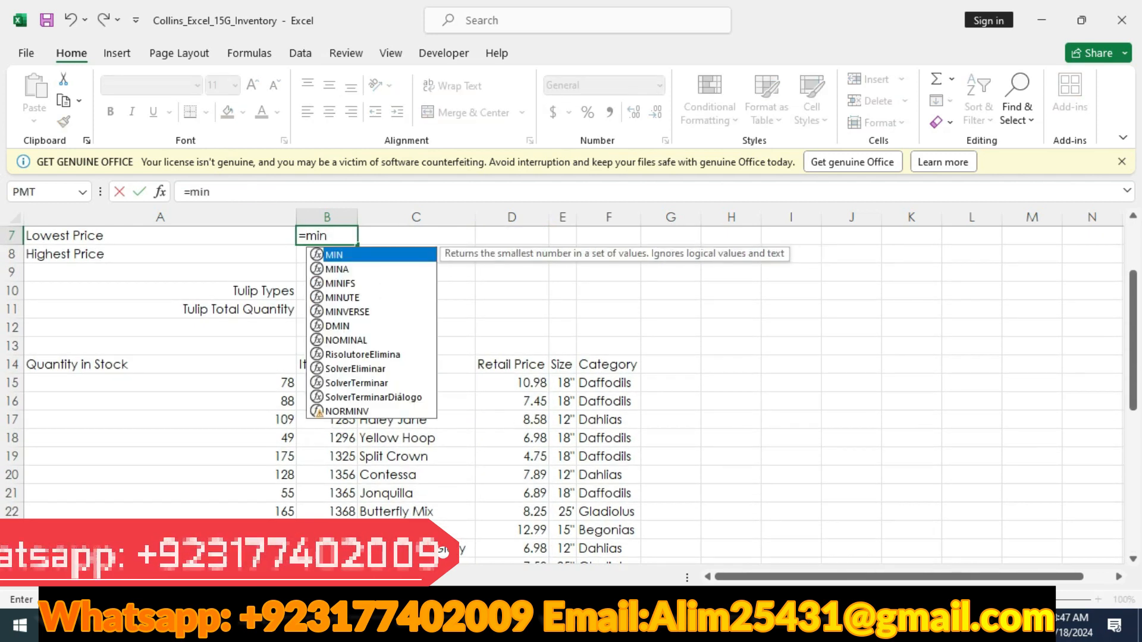
type("(")
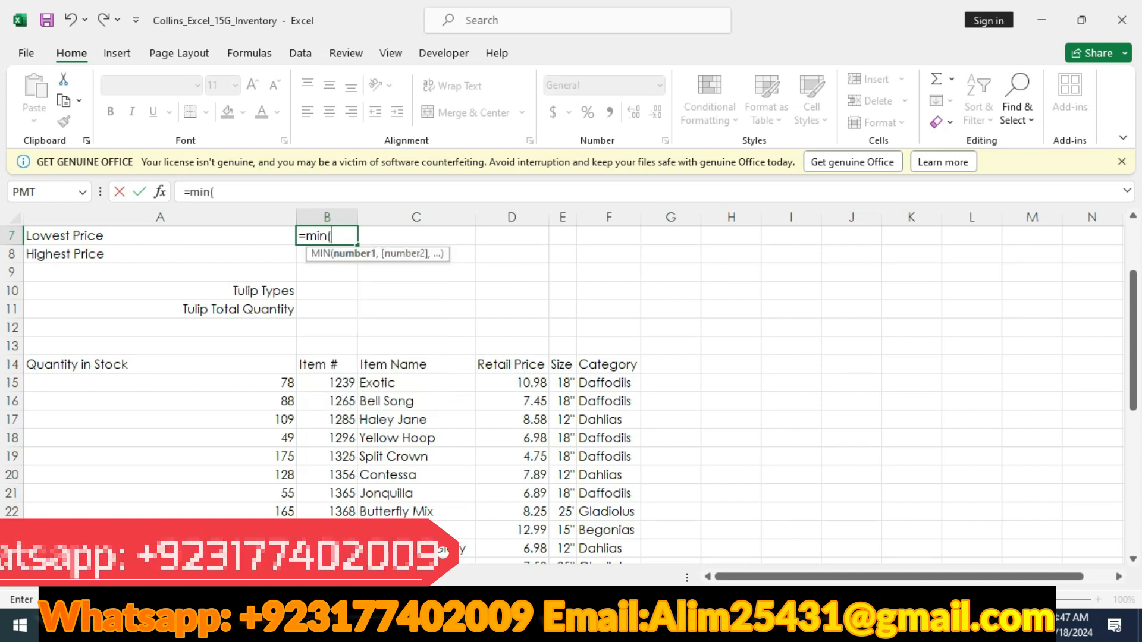
left_click_drag(512, 382, 518, 513)
type(")")
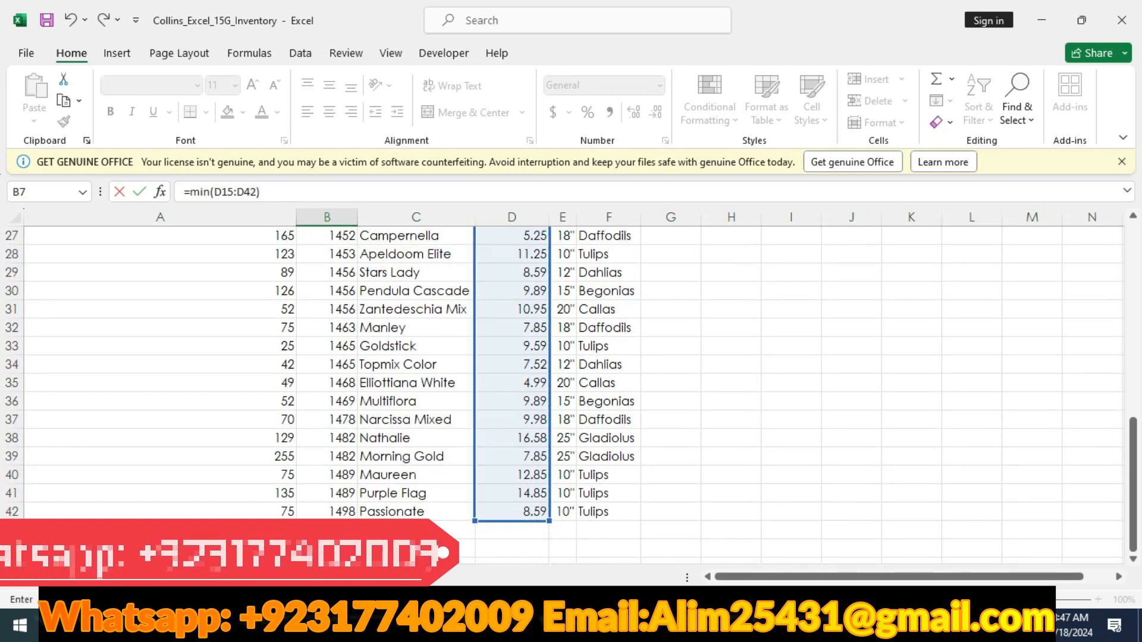
key("Return")
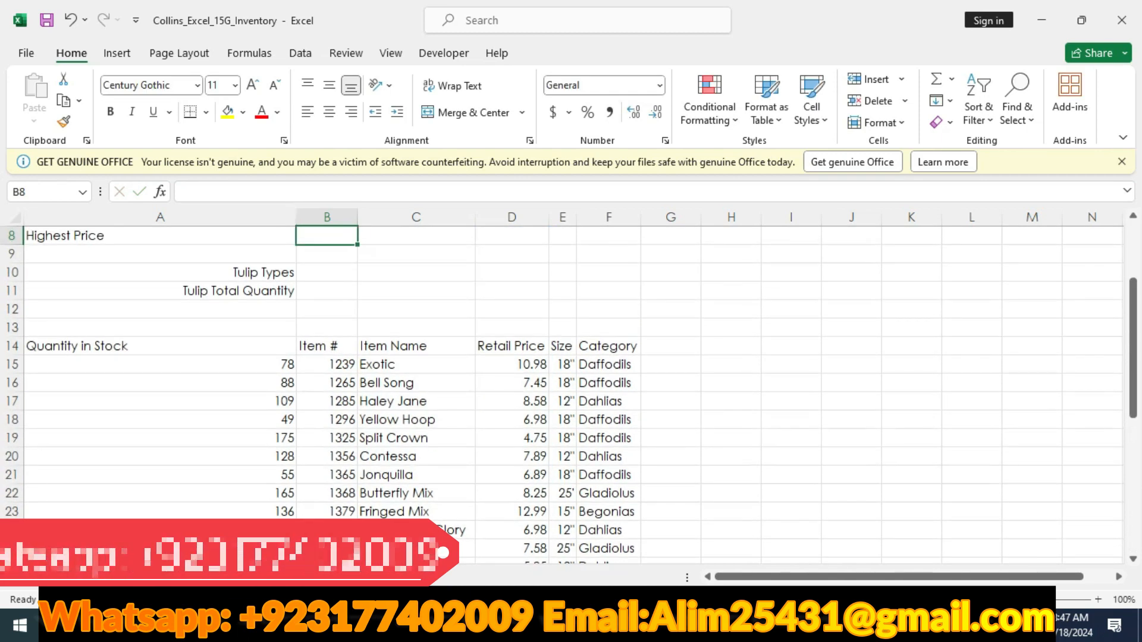
- Enter =MAX(D15:D42) in cell B8 of the Bulbs worksheet to find the highest retail price
type("=max")
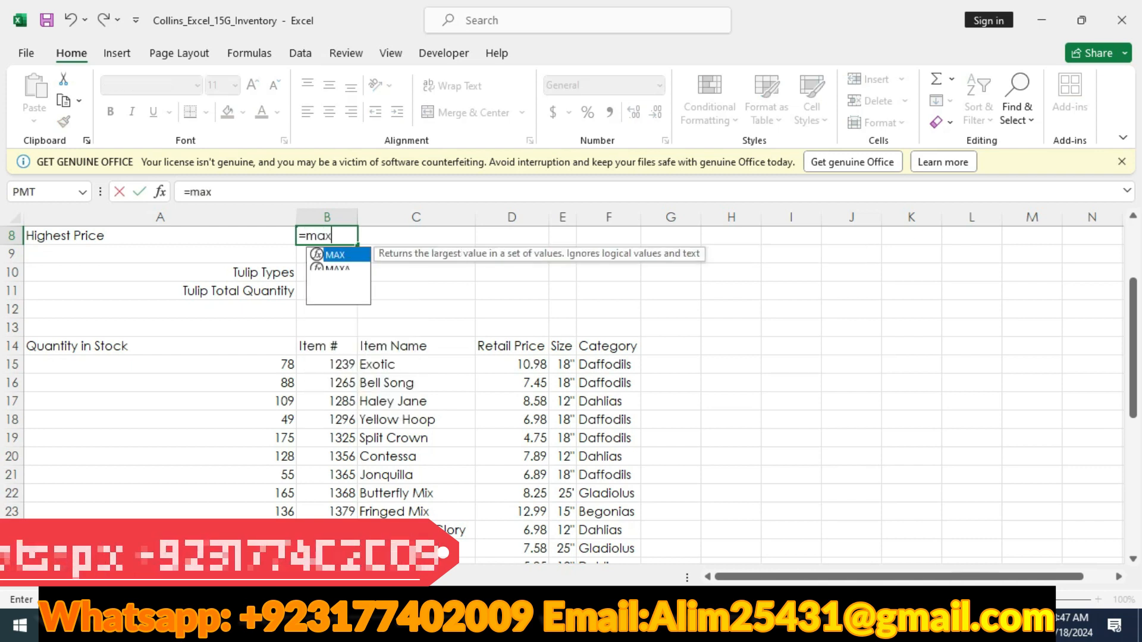
type("(")
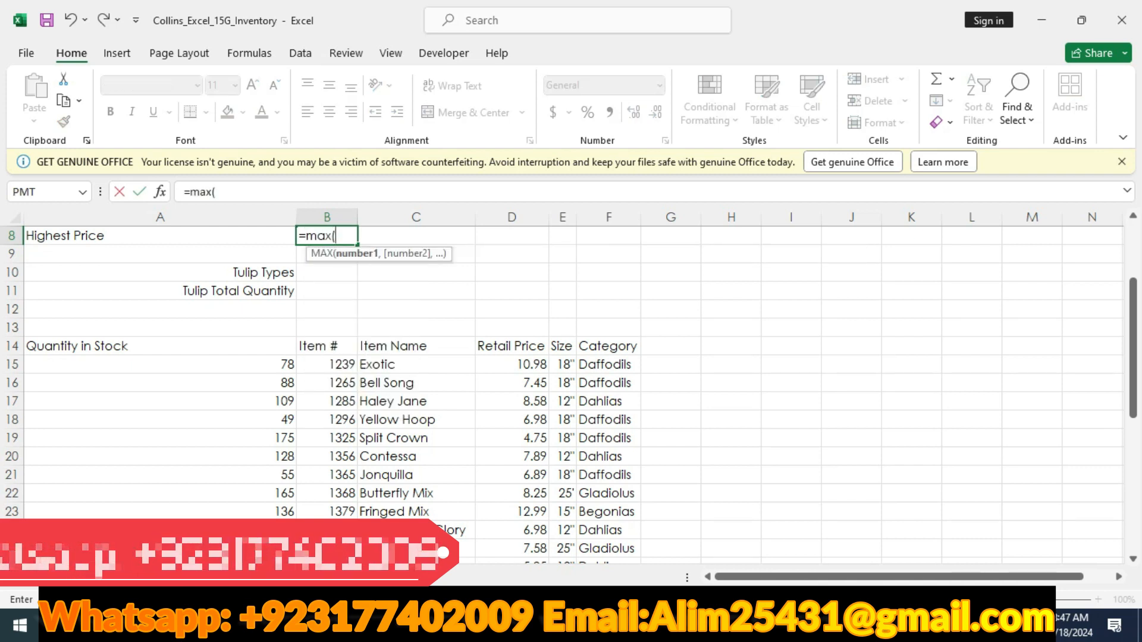
left_click_drag(512, 364, 538, 538)
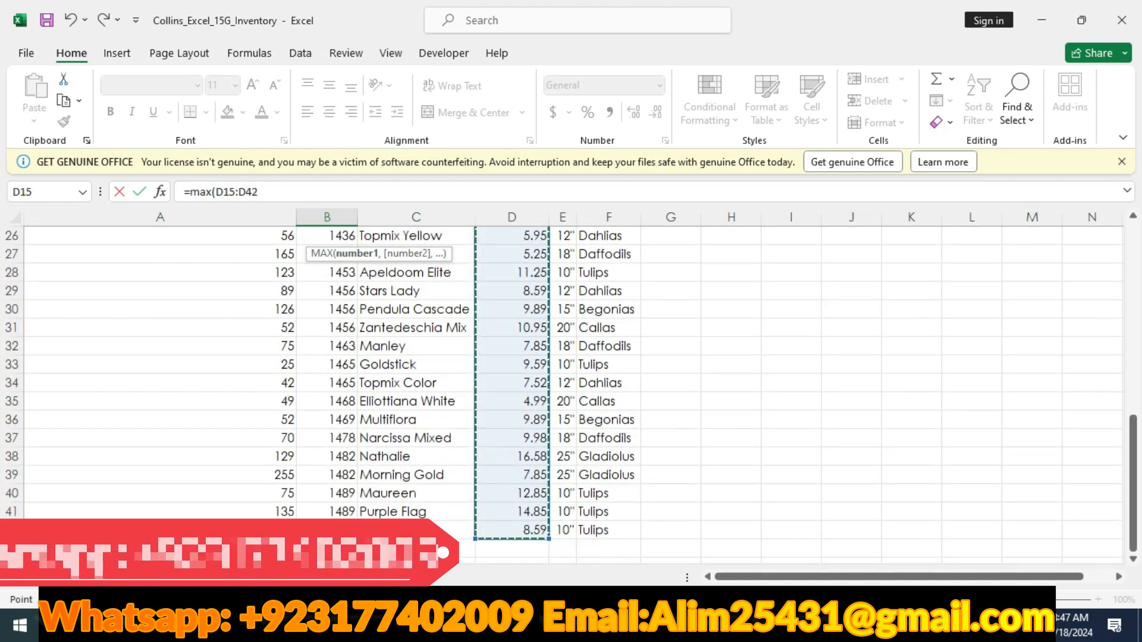
type(")")
key("Return")
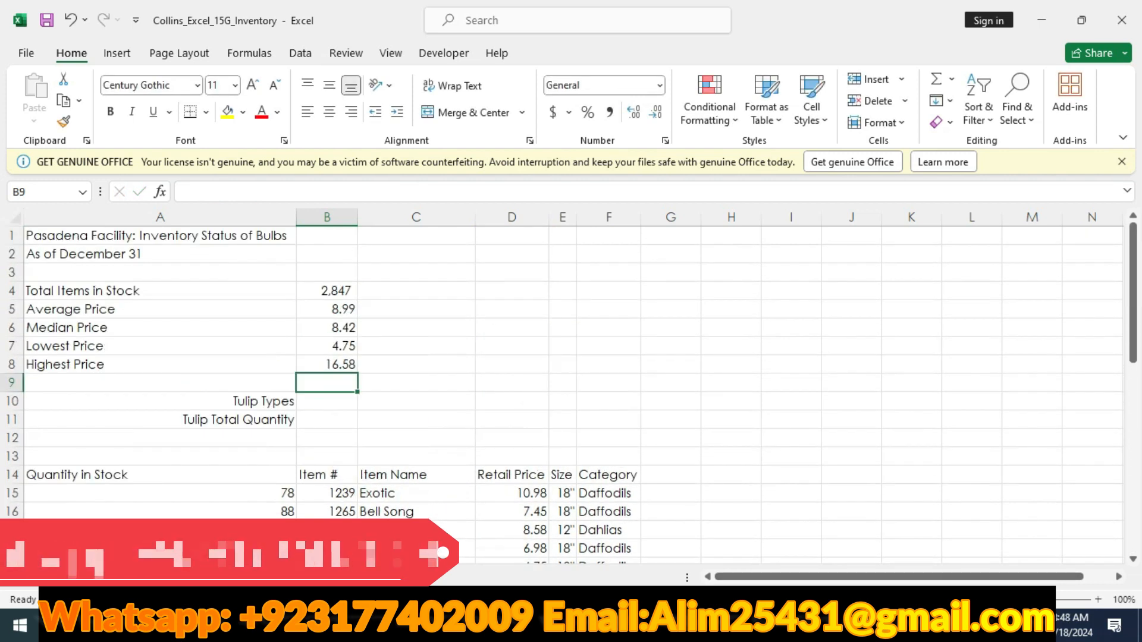
- Check the Word instructions, return to Excel and apply the Accounting Number Format to cells B5:B8 on the Bulbs worksheet
key("alt+Tab")
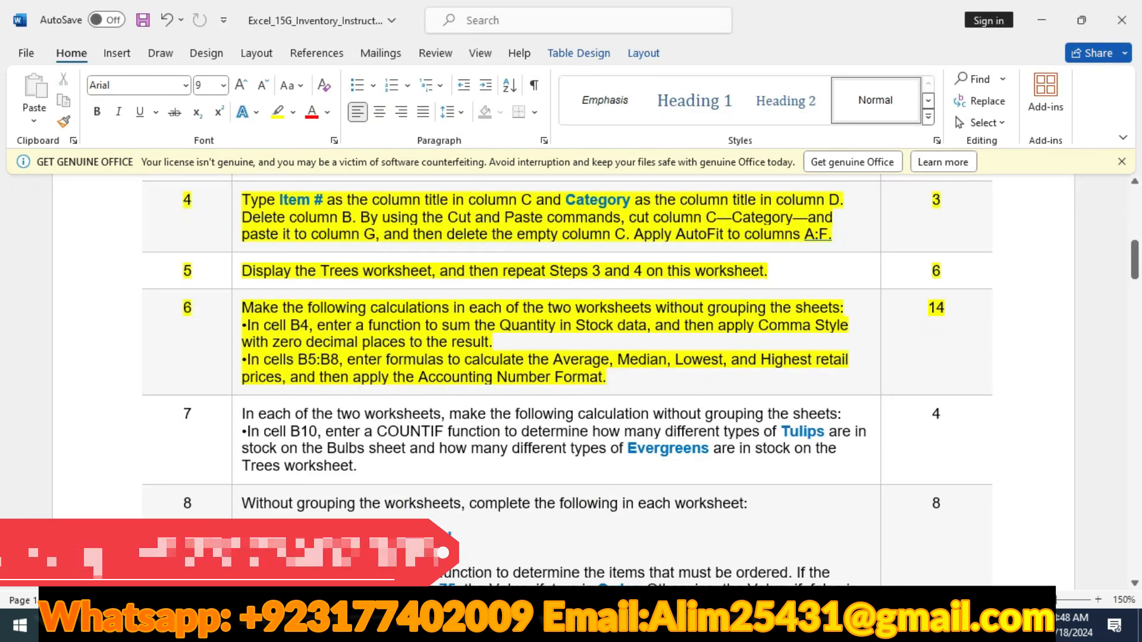
key("alt+Tab")
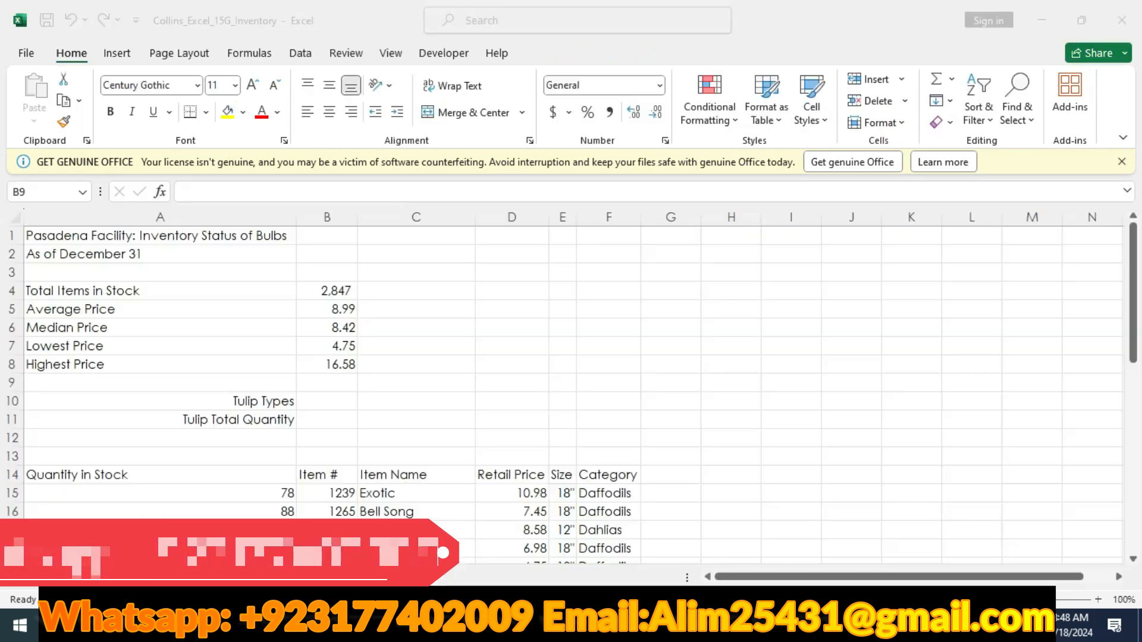
left_click_drag(327, 309, 326, 364)
left_click(553, 112)
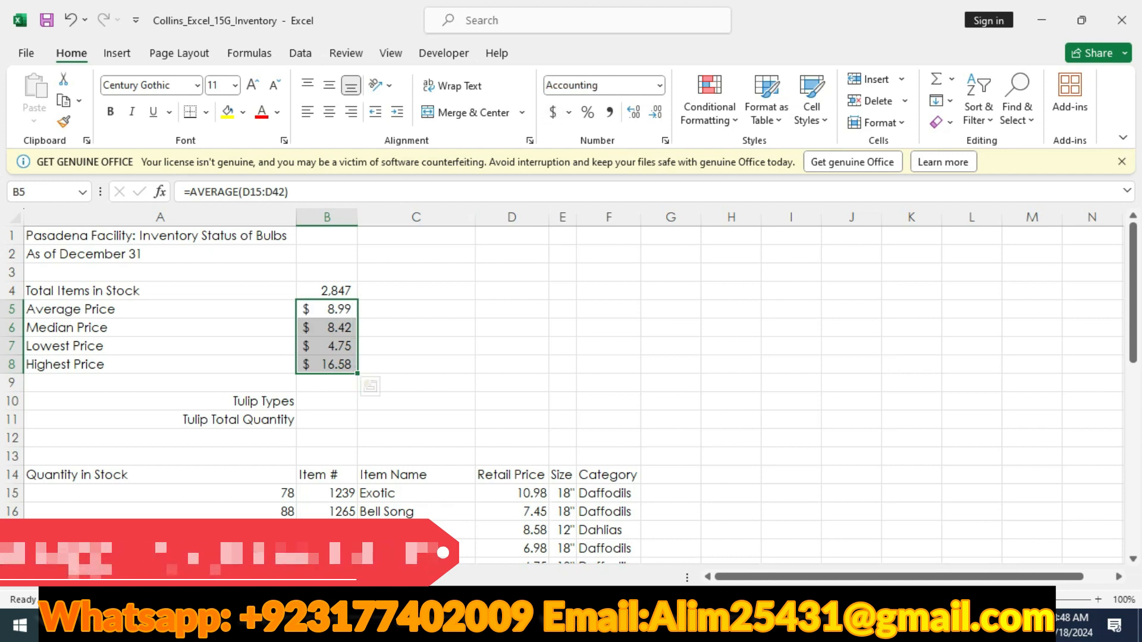
- Display the Trees worksheet and enter =SUM(A15:A42) in cell B4 to total the Quantity in Stock
left_click(142, 577)
scroll(357, 386, "up", 3)
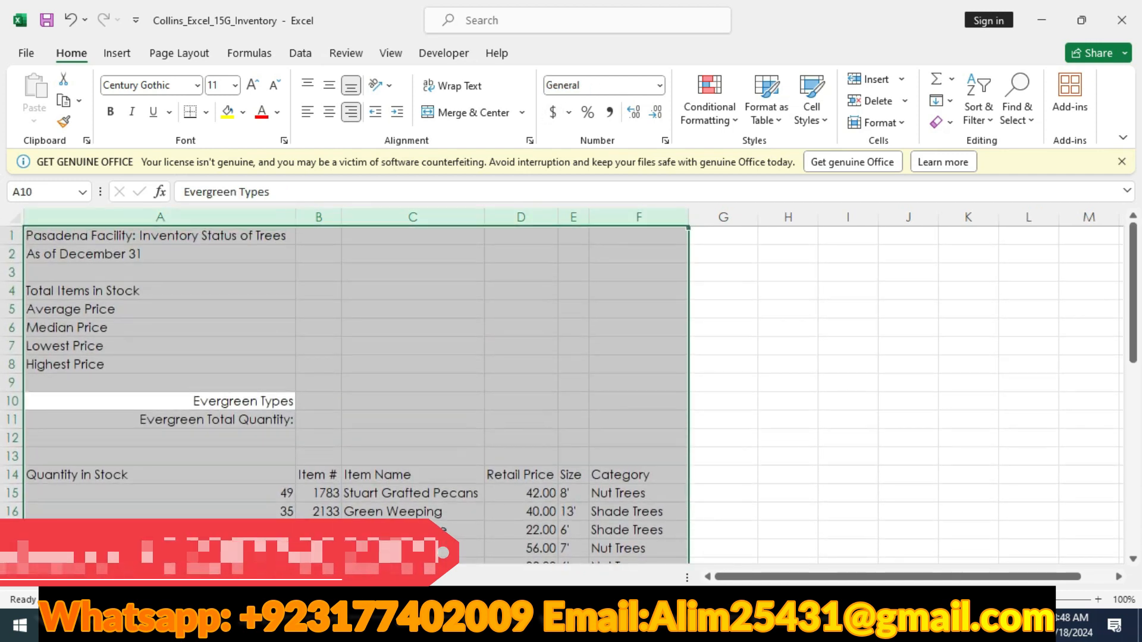
left_click(319, 291)
type("=sum(")
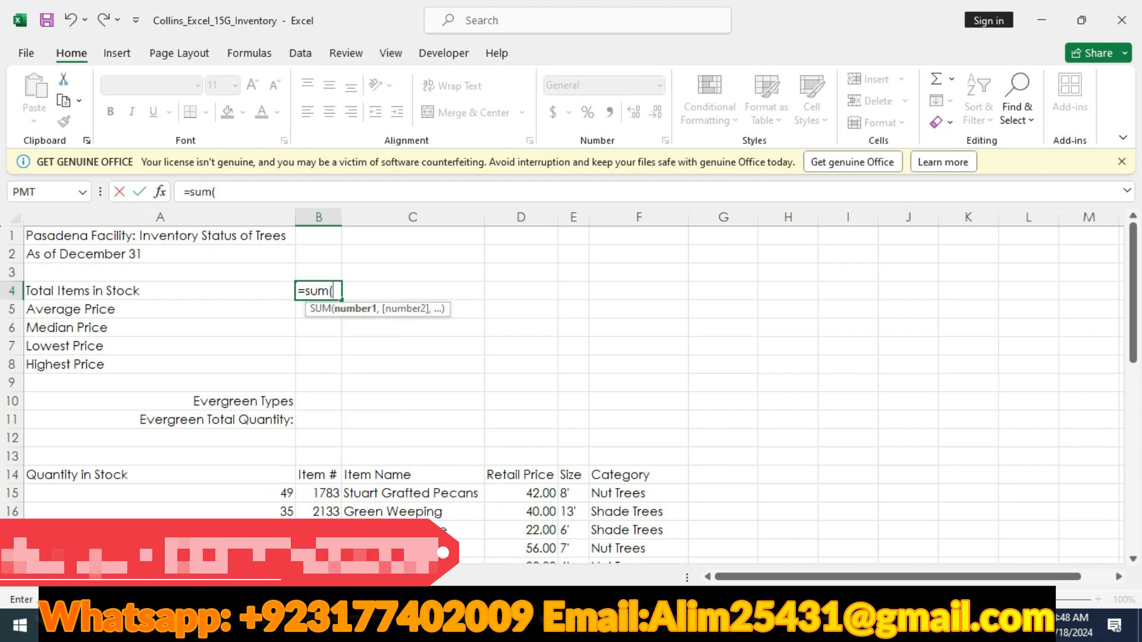
mouse_move(161, 493)
left_mouse_down()
mouse_move(161, 574)
mouse_move(161, 493)
left_mouse_up()
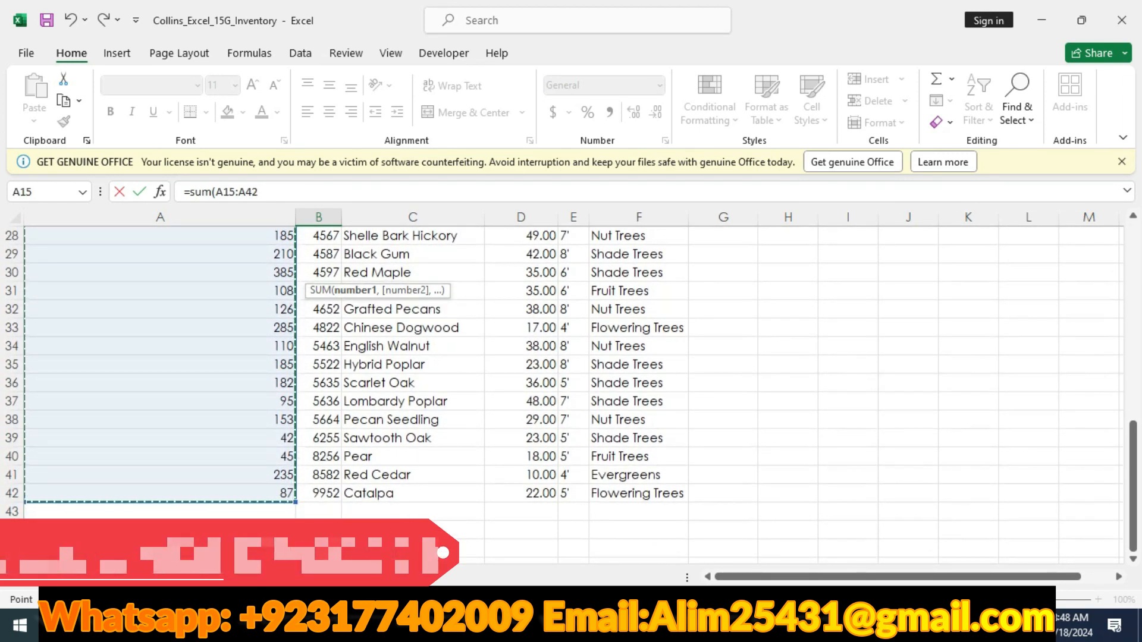
type(")")
key("Return")
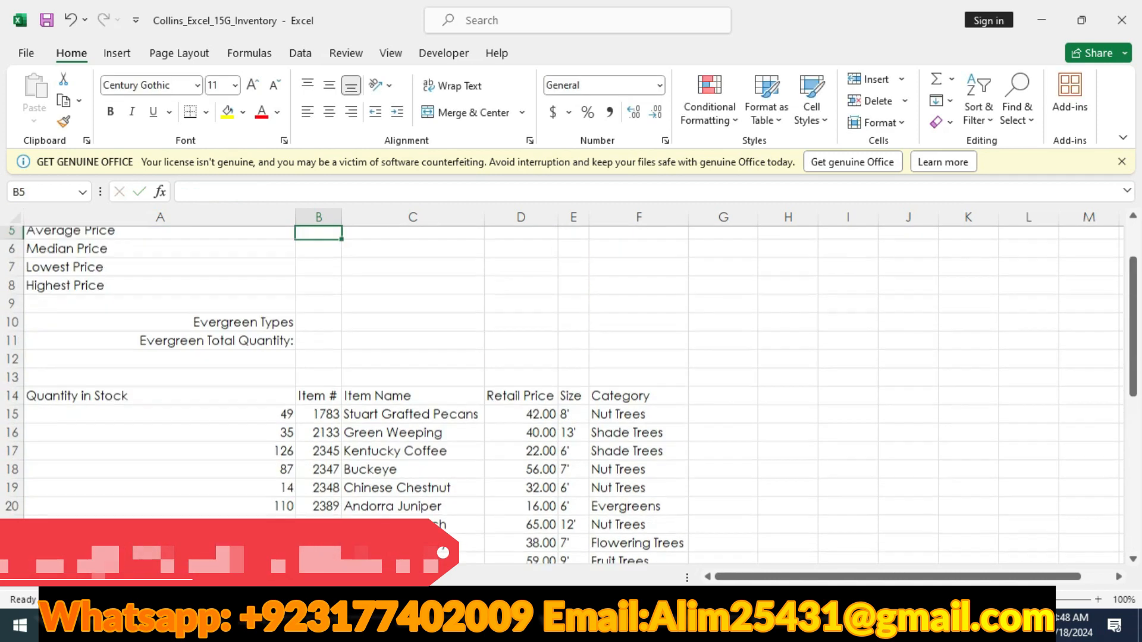
- Format cell B4 on the Trees worksheet with Comma Style and zero decimal places
left_click(319, 291)
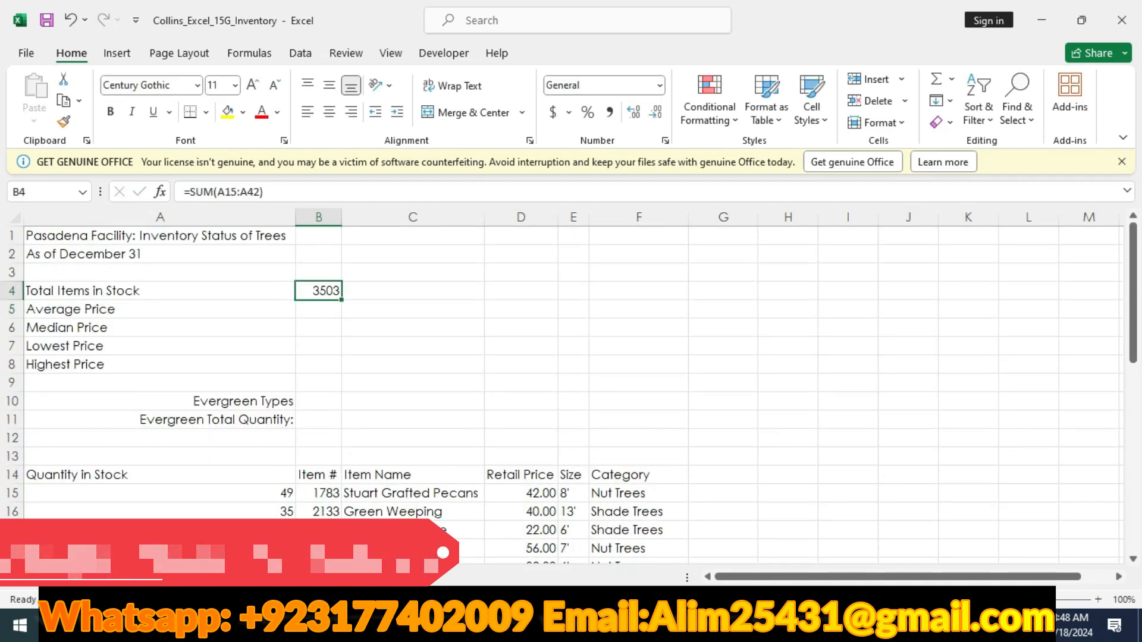
left_click(610, 111)
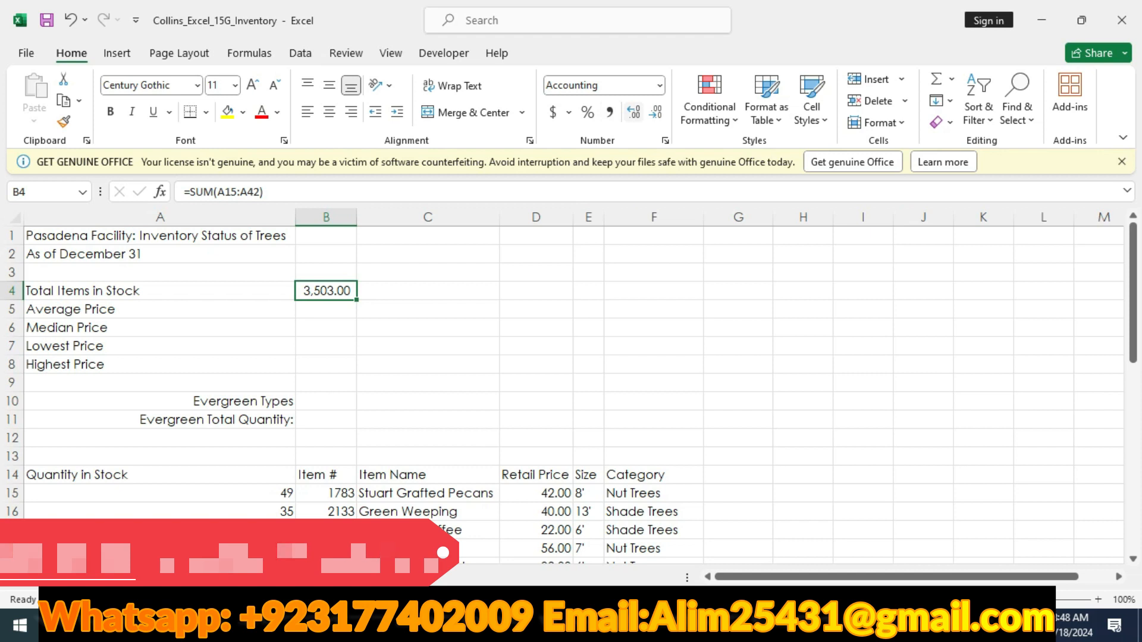
left_click(656, 112)
left_click(656, 112)
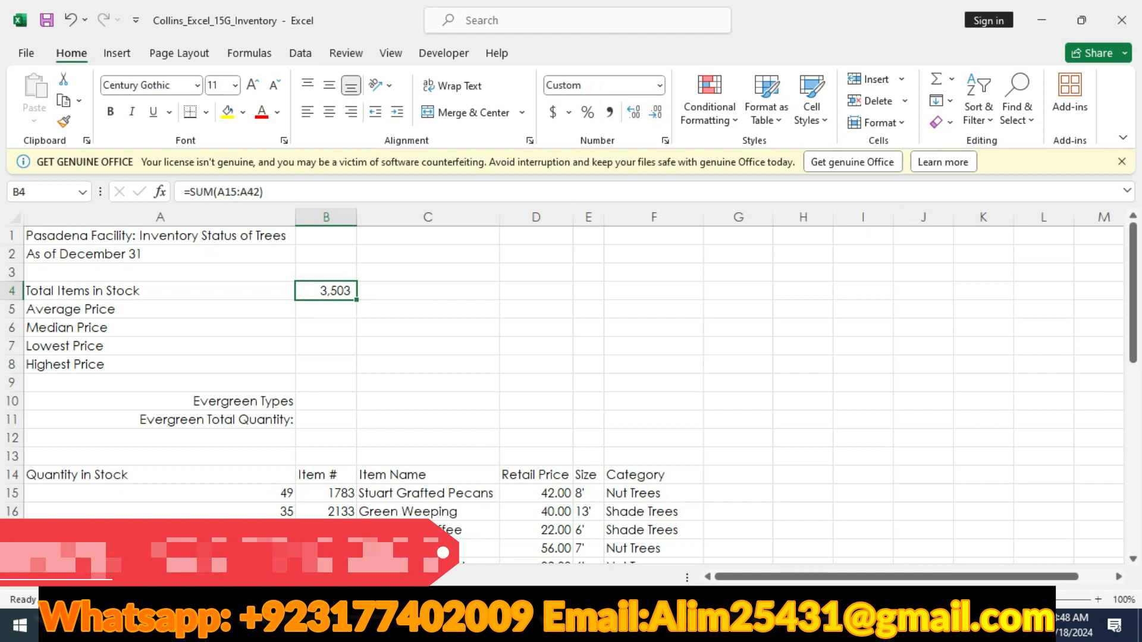
- Enter =AVERAGE(D15:D42) in cell B5 of the Trees worksheet to calculate the average retail price
left_click(326, 309)
type("=")
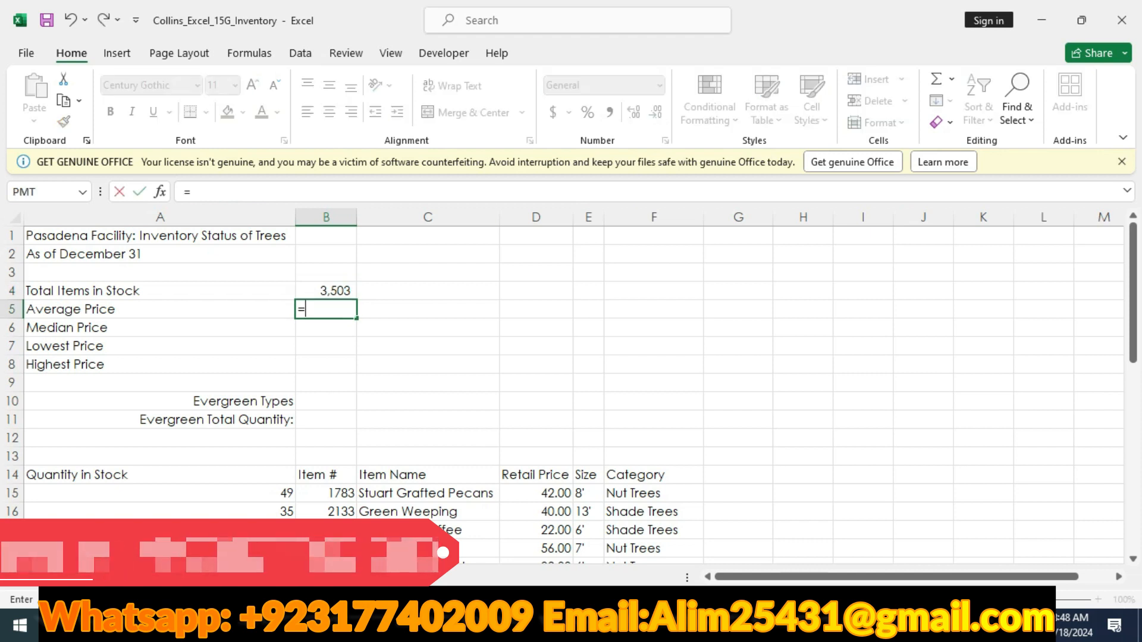
type("average(")
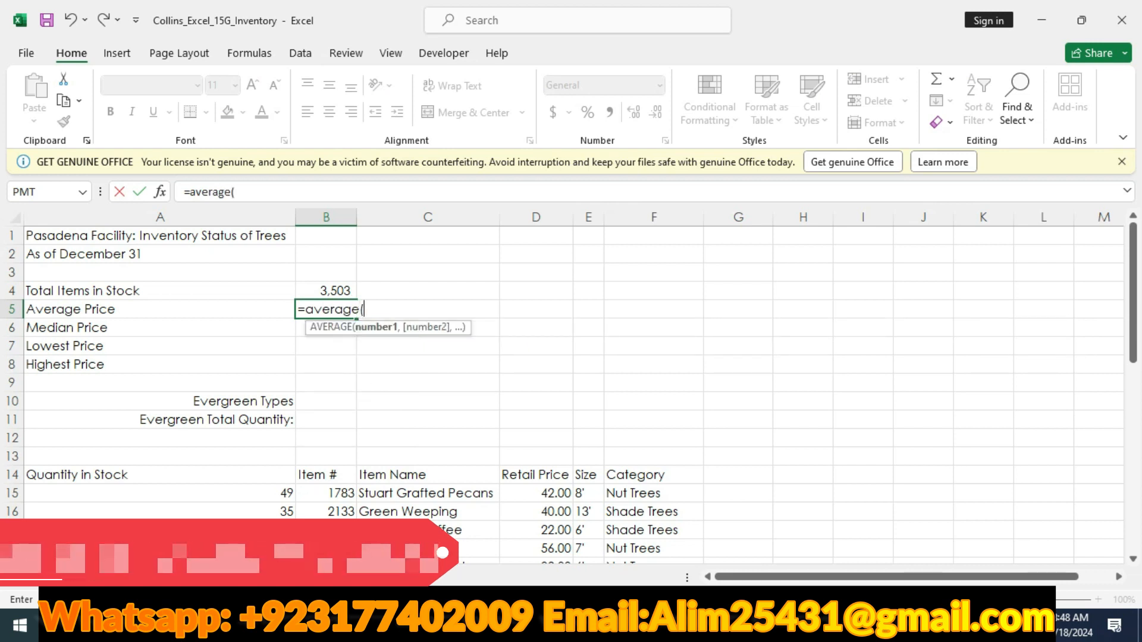
left_click_drag(535, 493, 553, 518)
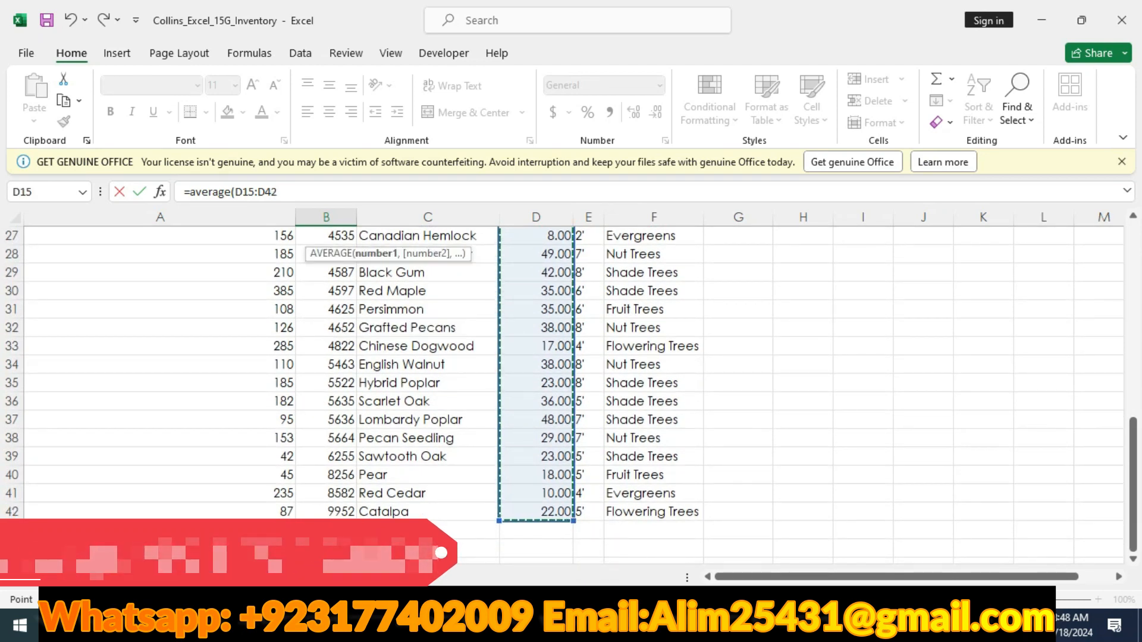
type(")")
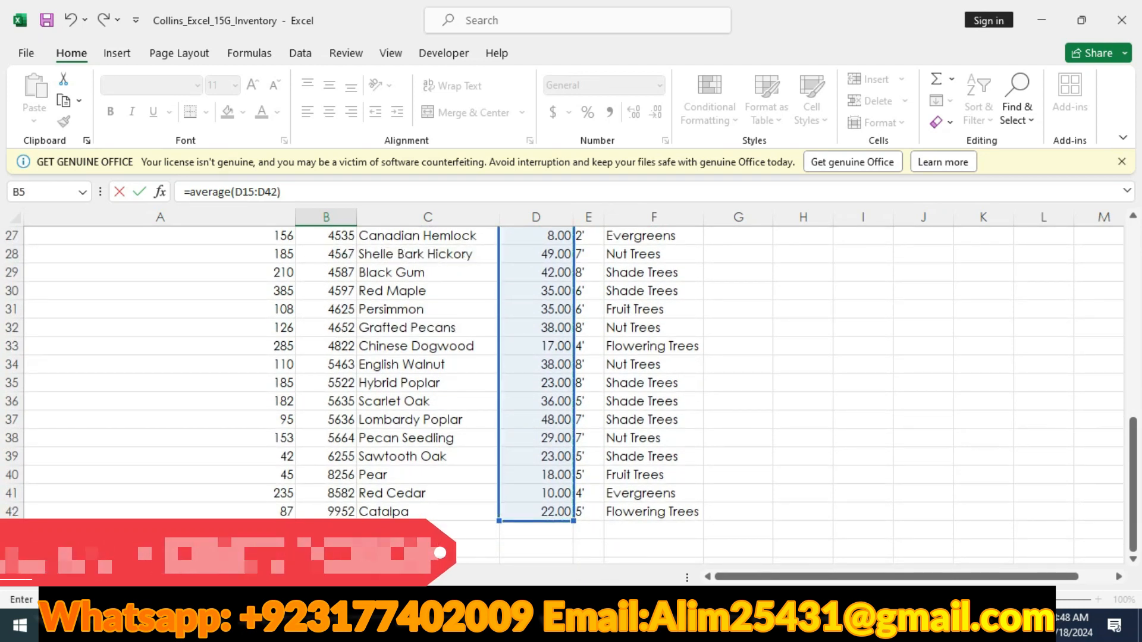
key("Return")
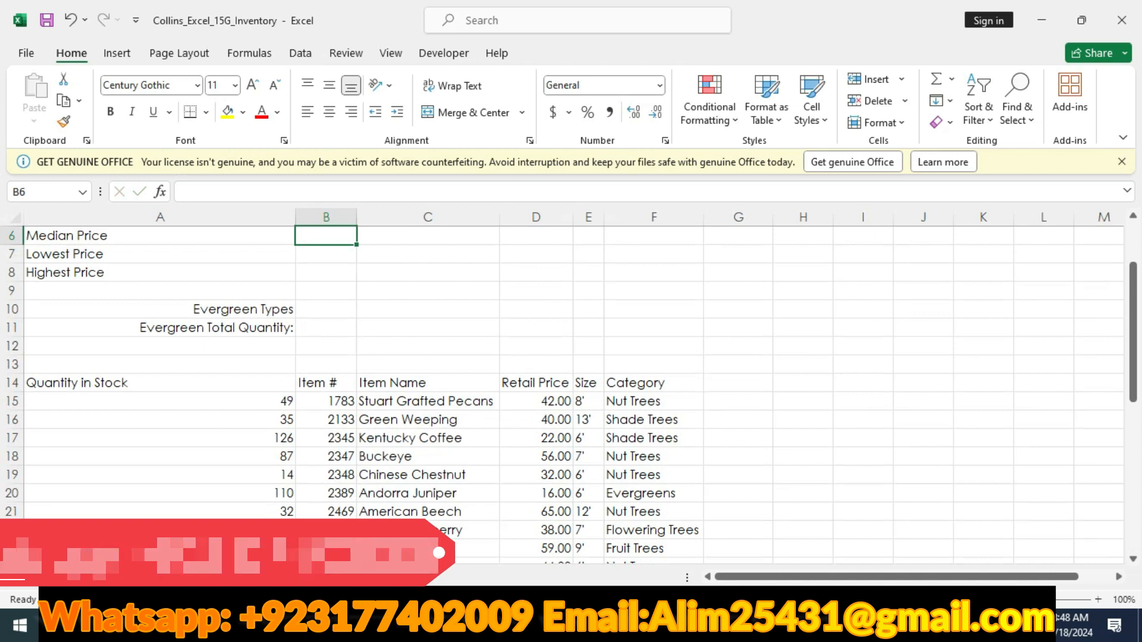
- Enter =MEDIAN(D15:D42) in cell B6 of the Trees worksheet to calculate the median retail price
type("=med")
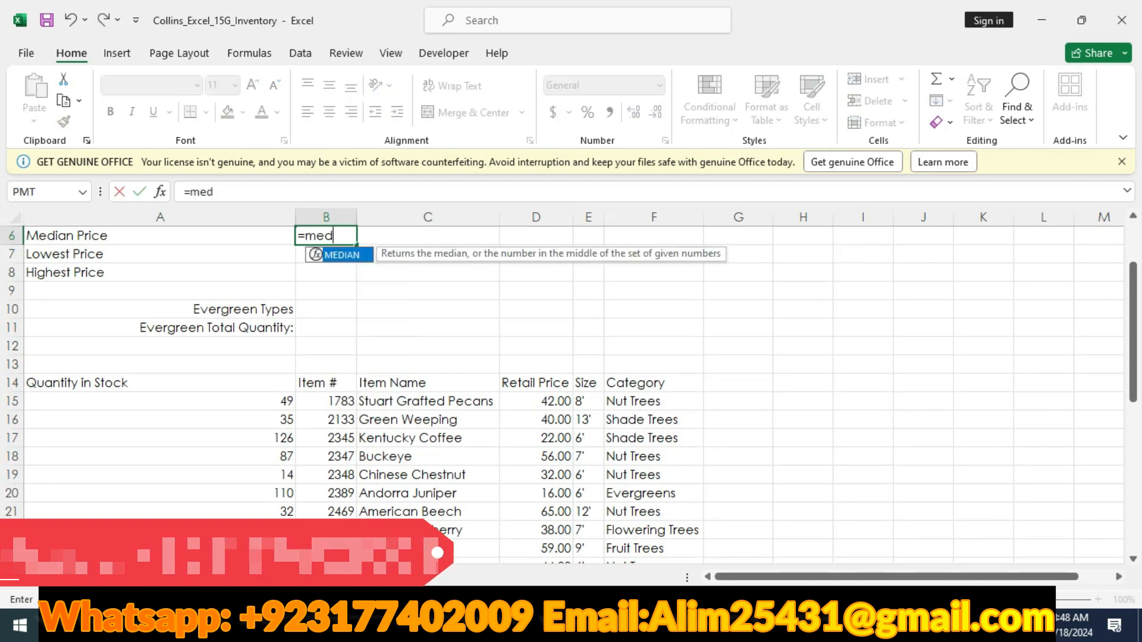
type("ian(")
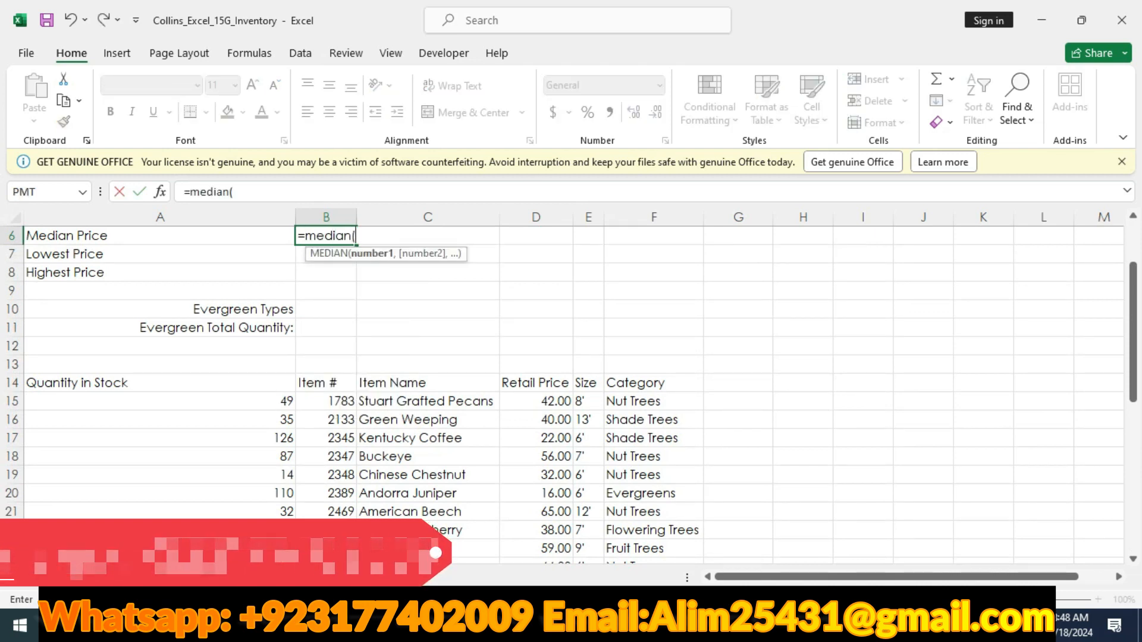
left_click(536, 401)
left_click_drag(536, 401, 538, 532)
type(")")
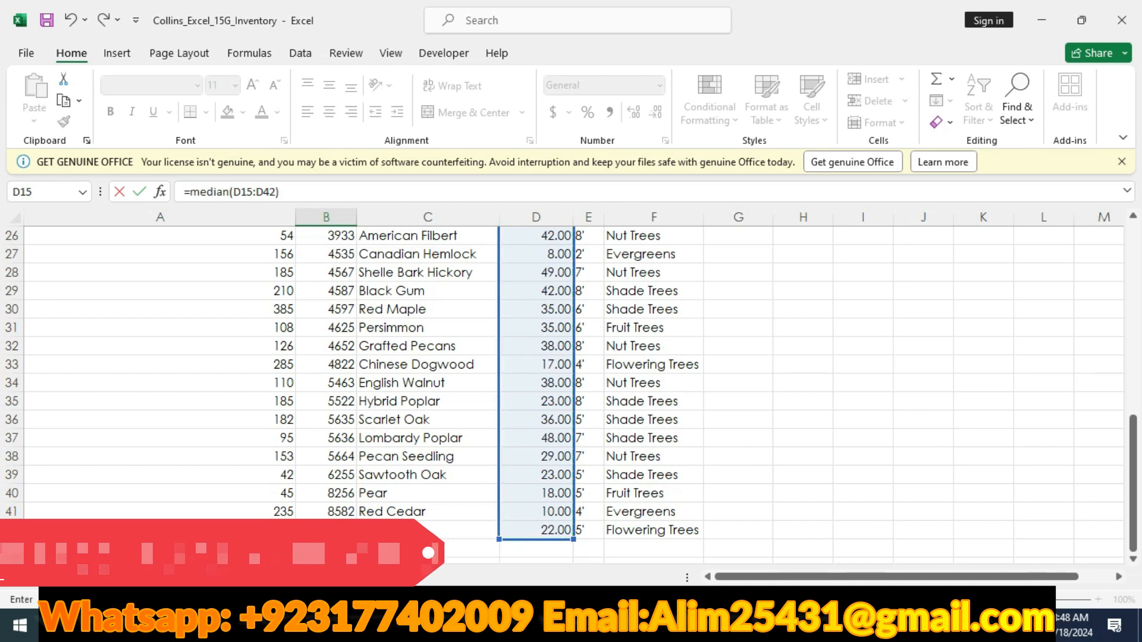
key("Return")
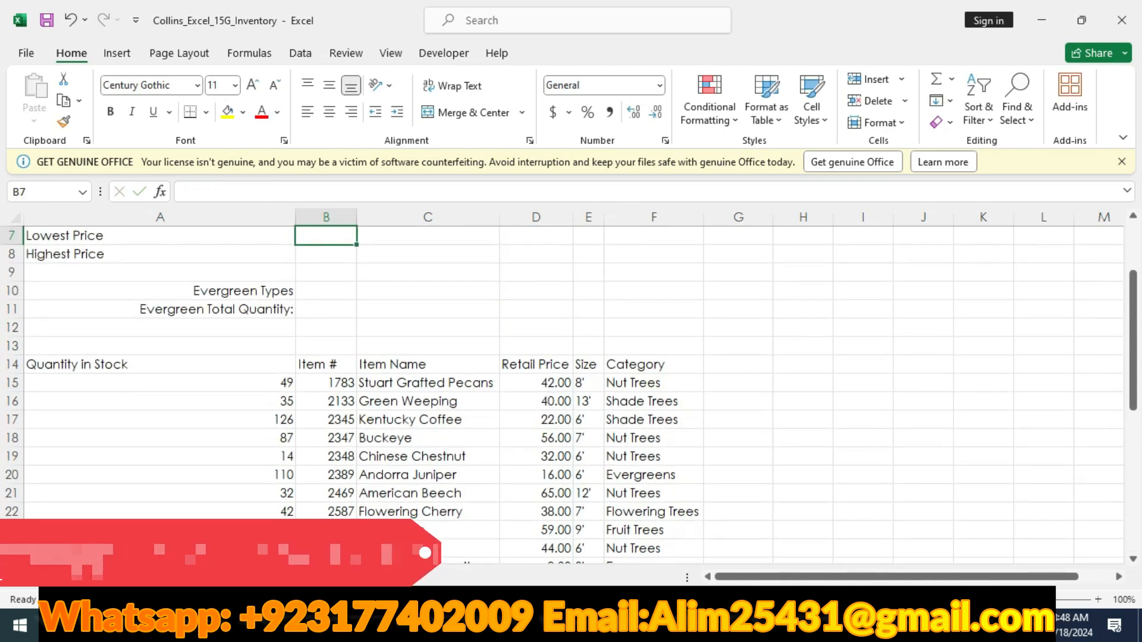
- Enter =MIN(D15:D42) in cell B7 of the Trees worksheet to calculate the lowest retail price
type("=min(")
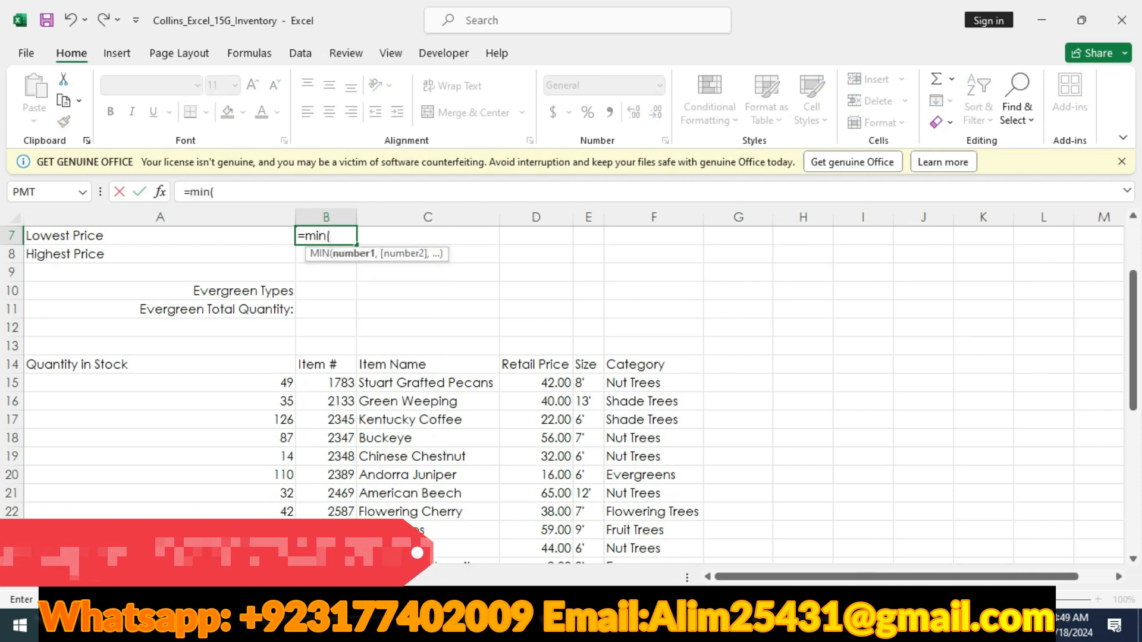
left_click_drag(536, 382, 553, 514)
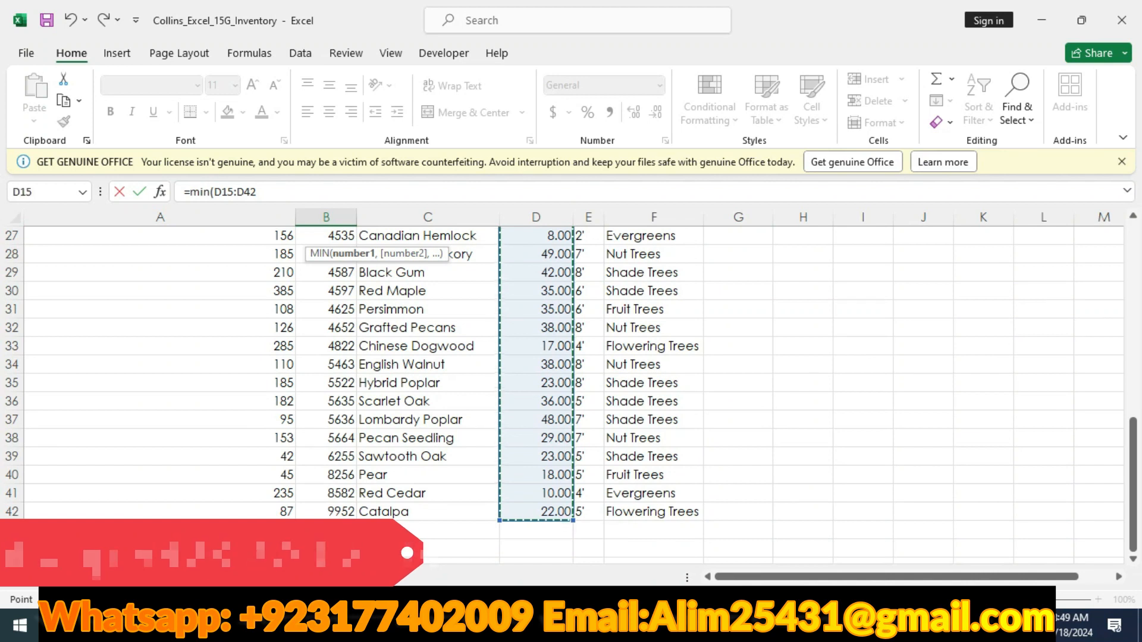
type(")")
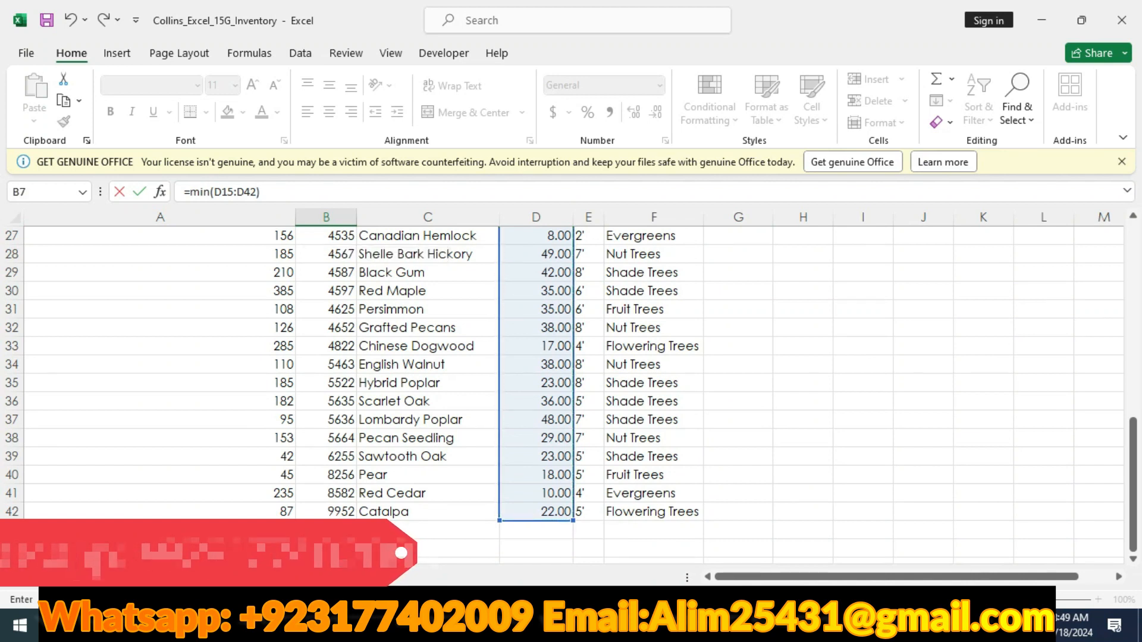
key("Return")
- Enter =MAX(D15:D42) in cell B8 of the Trees worksheet to calculate the highest retail price
type("=")
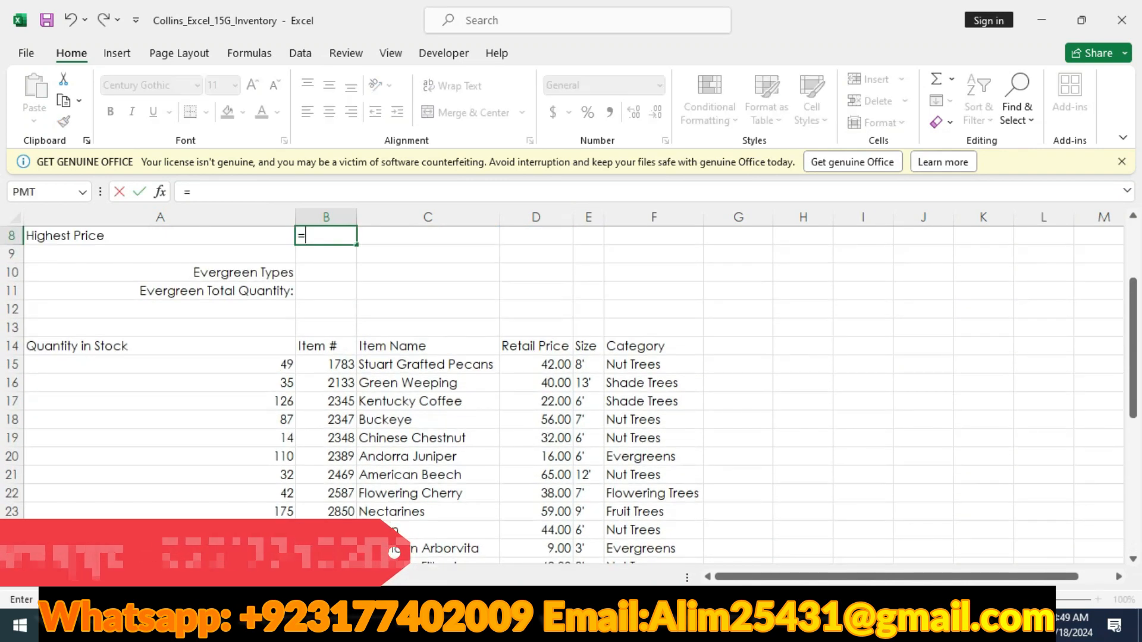
type("max(")
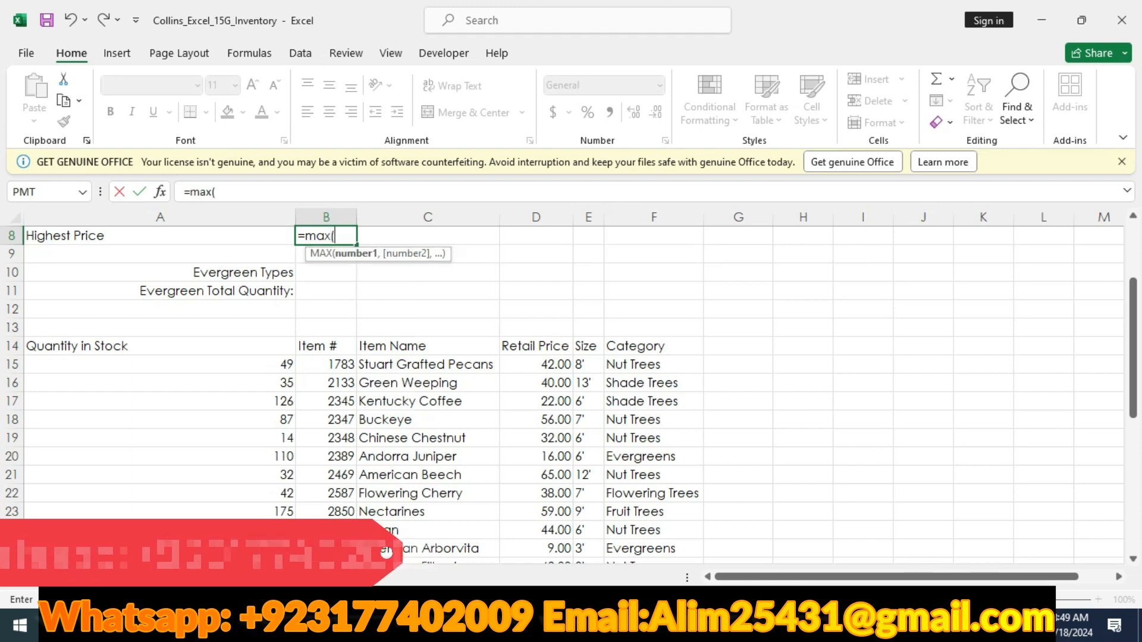
left_click_drag(536, 364, 568, 533)
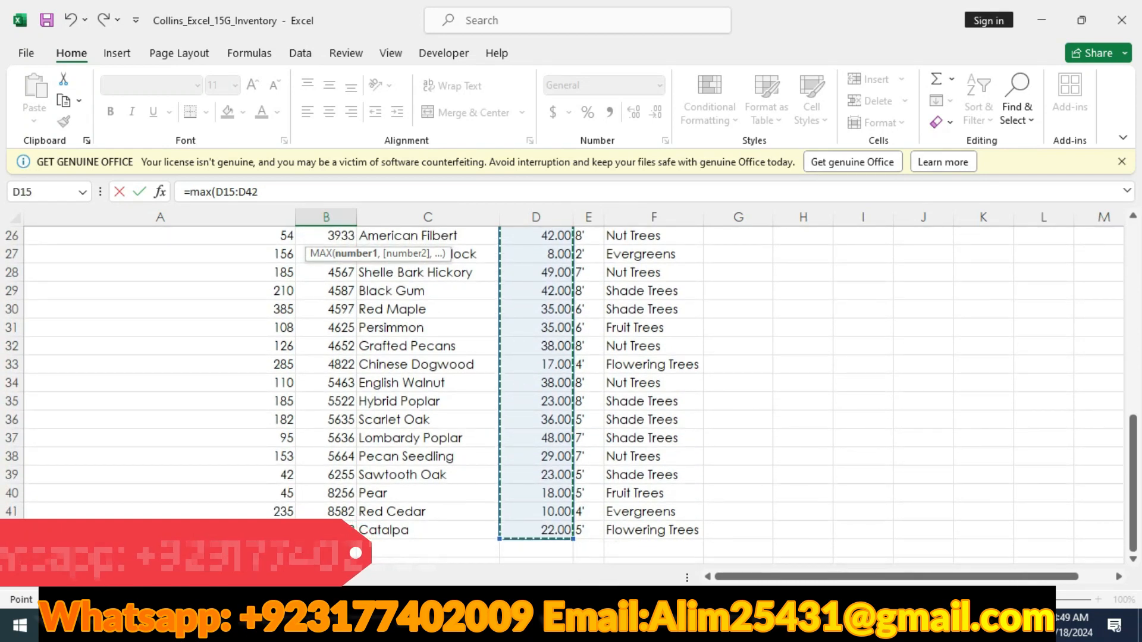
type(")")
key("Return")
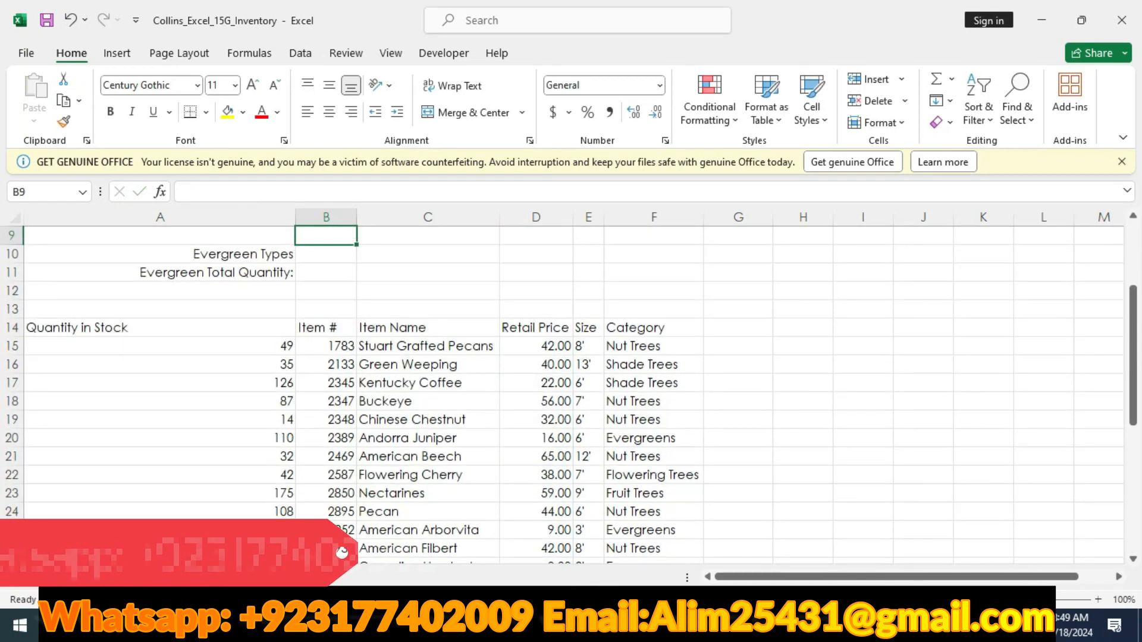
- Apply the Accounting Number Format to the price statistics in B5:B8 on the Trees worksheet
scroll(340, 552, "up", 3)
left_click_drag(333, 309, 334, 364)
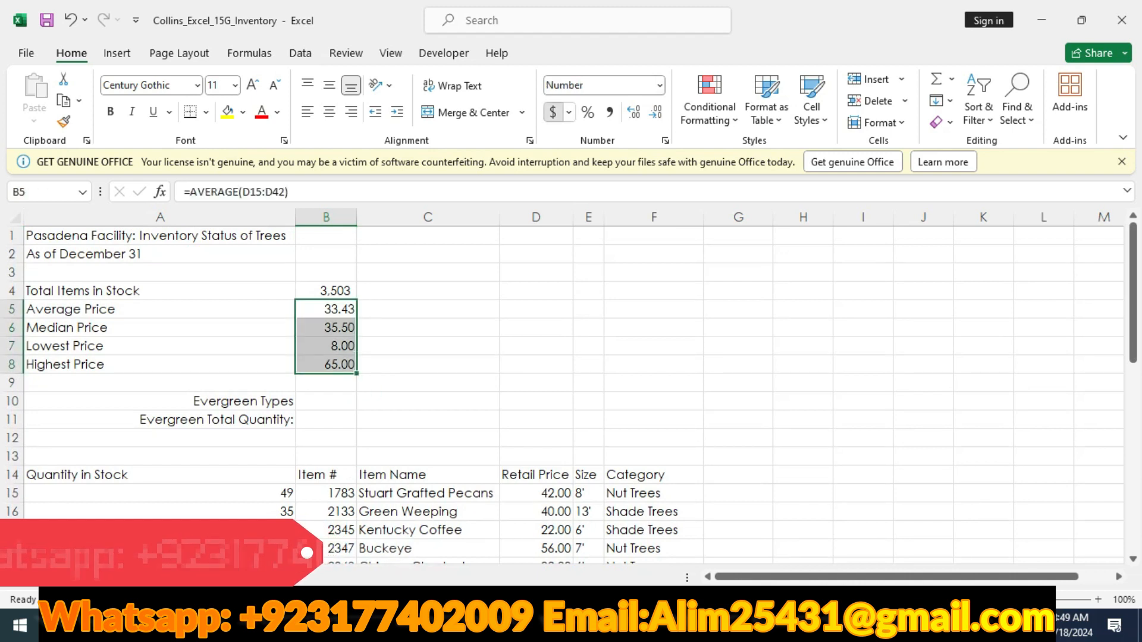
left_click(552, 112)
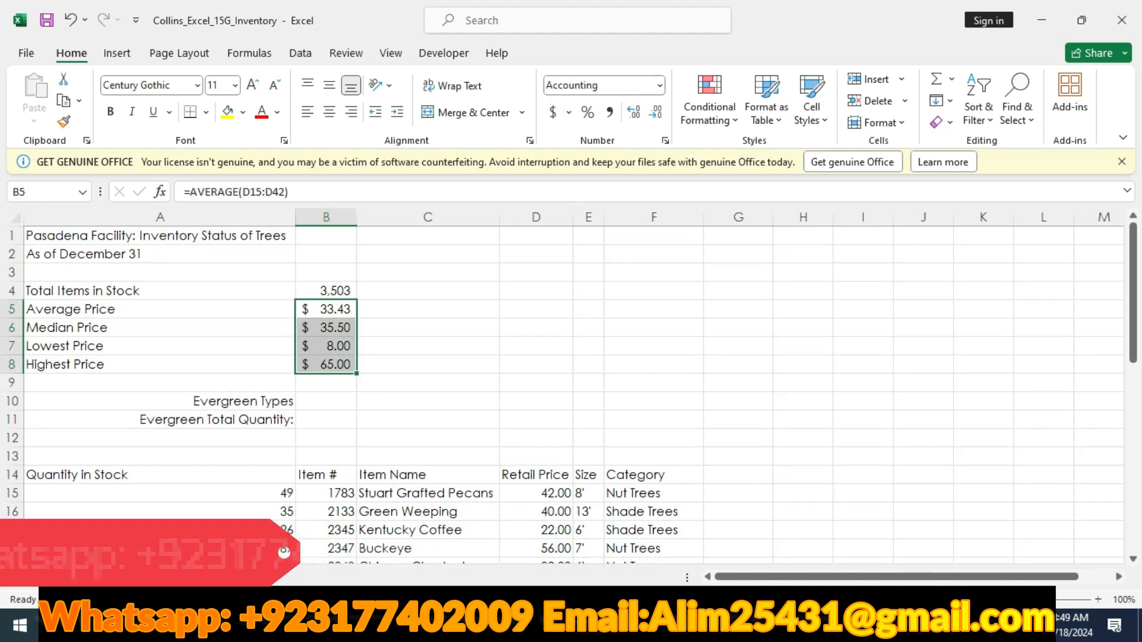
- Switch to the Word instructions, look through the remaining project steps to the end, and select the Excel_15G_Inventory title on the first page
key("alt+Tab")
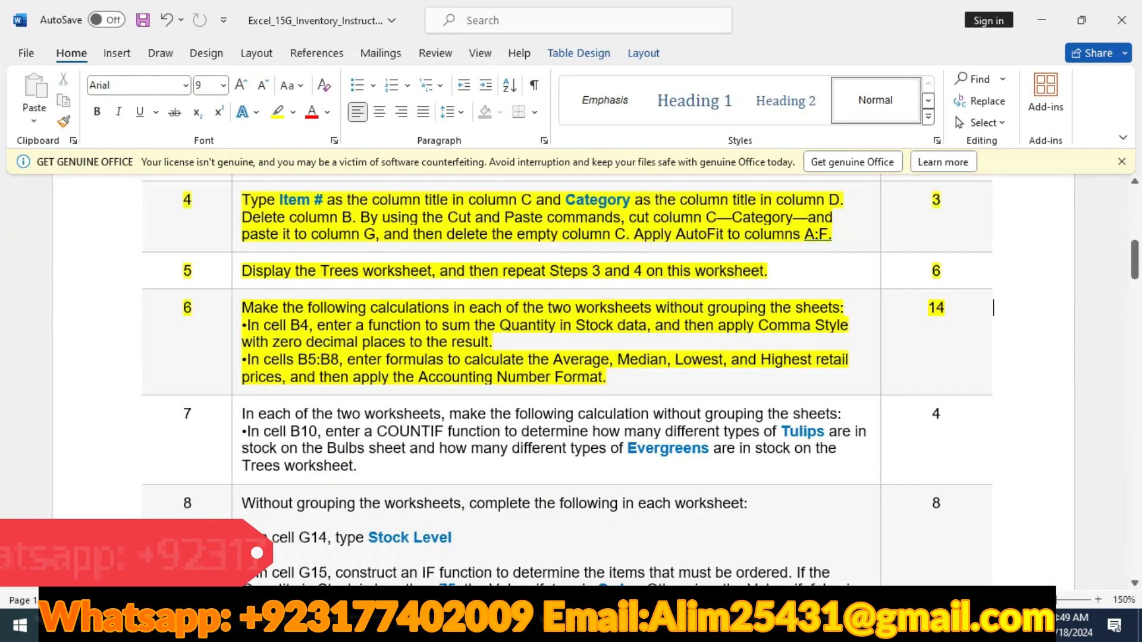
scroll(571, 381, "down", 5)
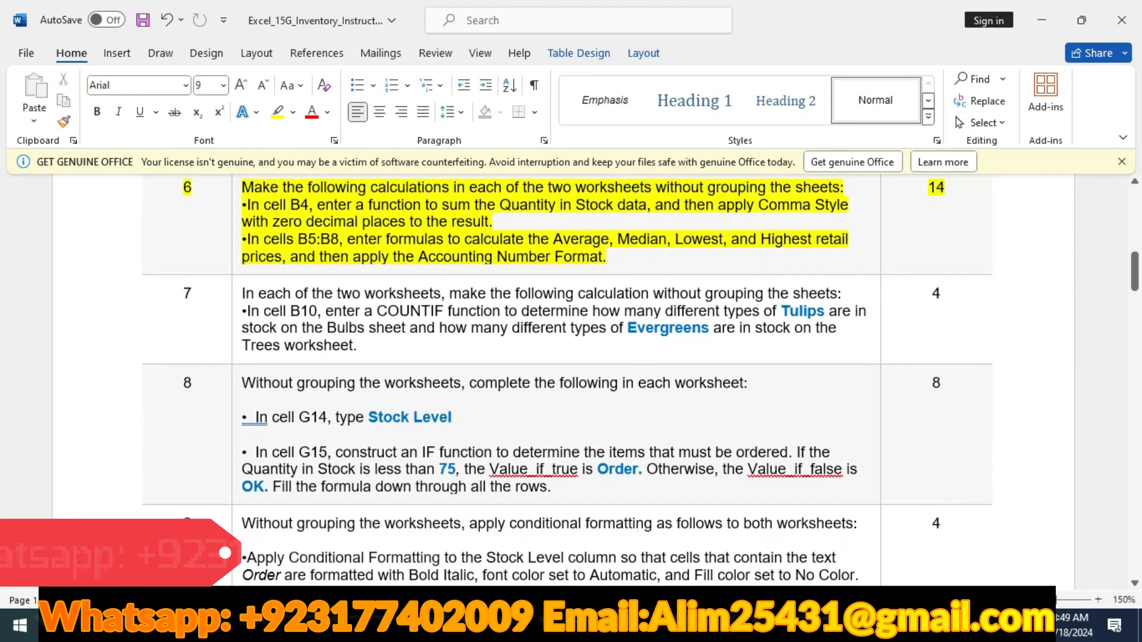
scroll(564, 380, "down", 20)
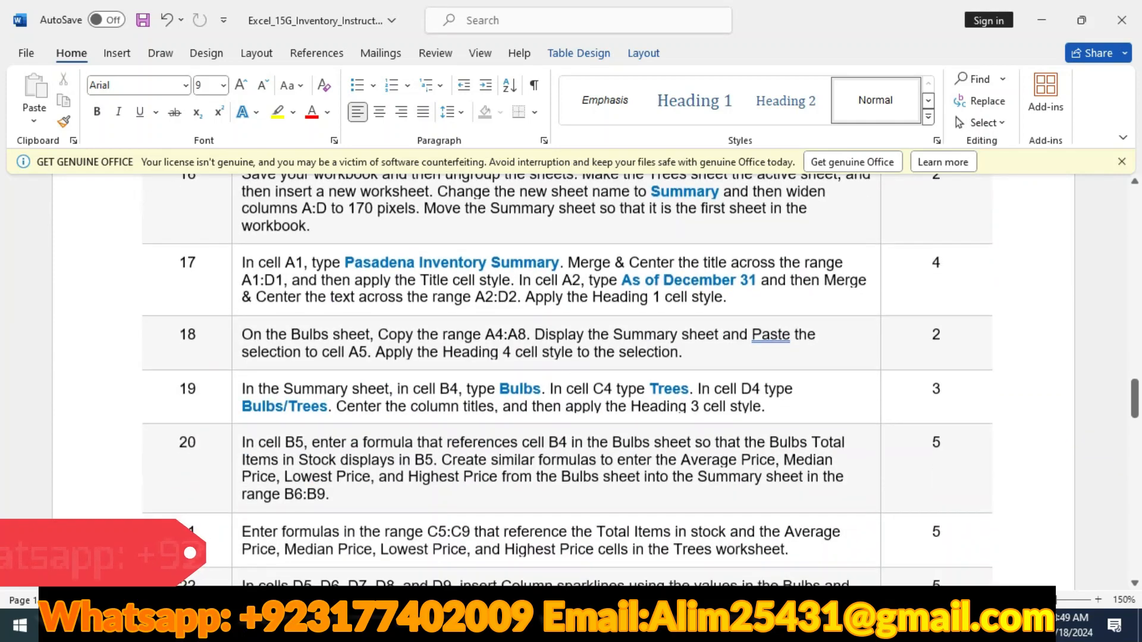
scroll(564, 381, "down", 10)
scroll(564, 380, "up", 16)
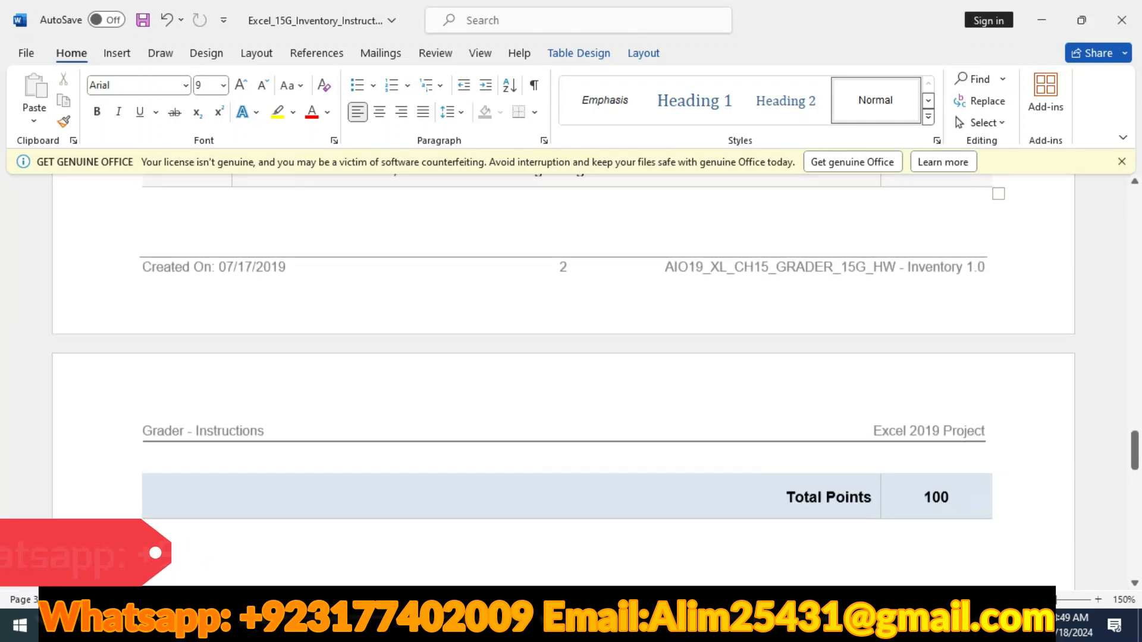
scroll(564, 381, "up", 20)
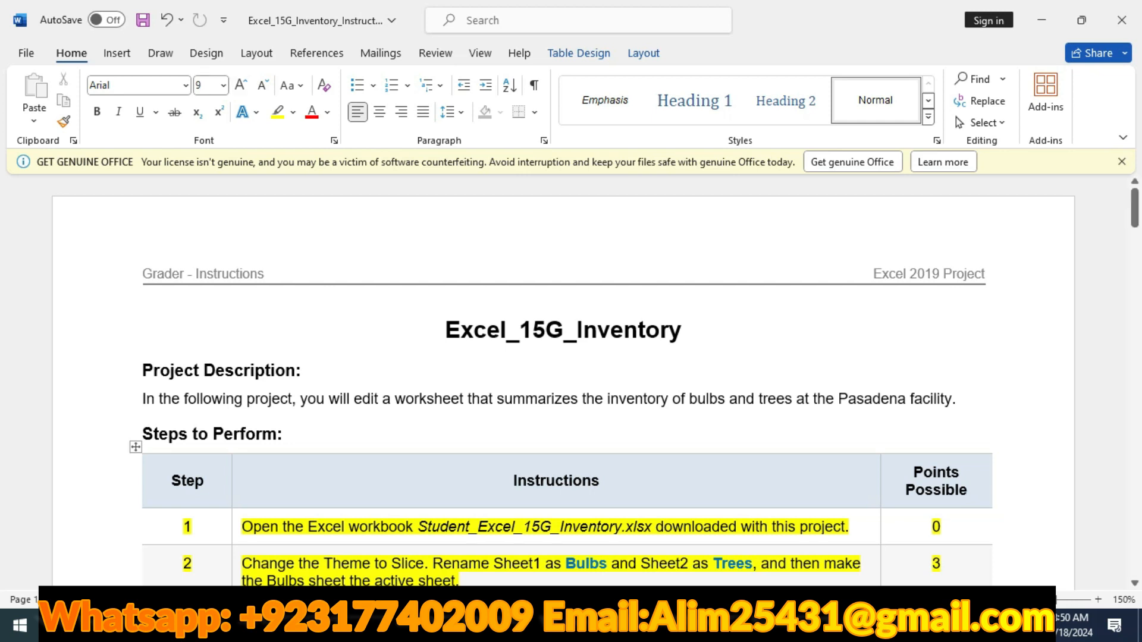
left_click_drag(445, 330, 695, 330)
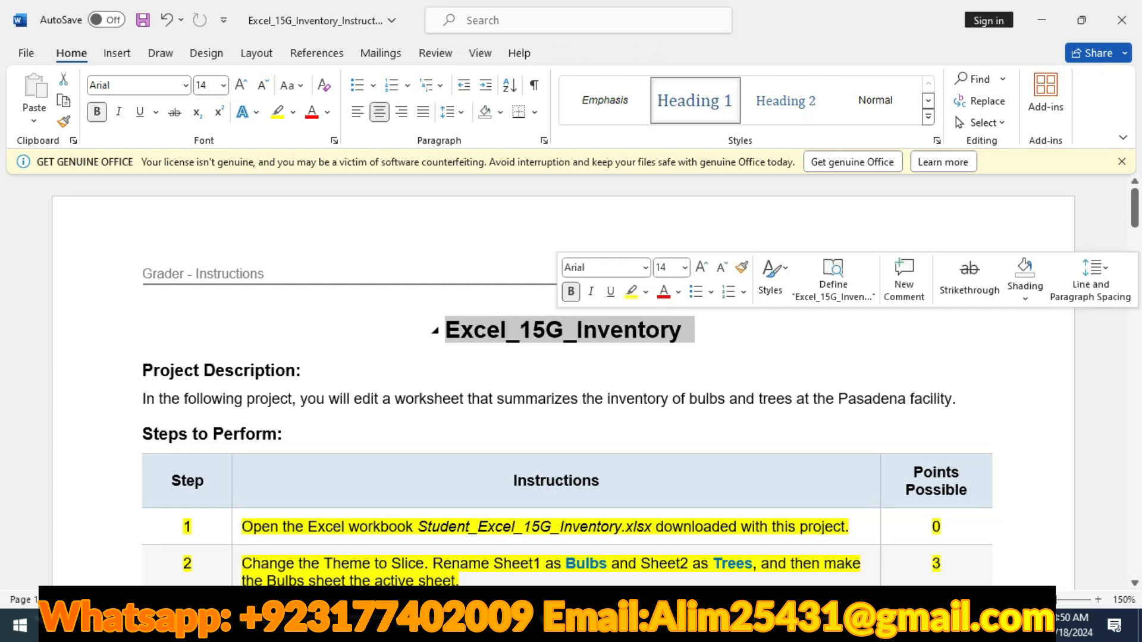